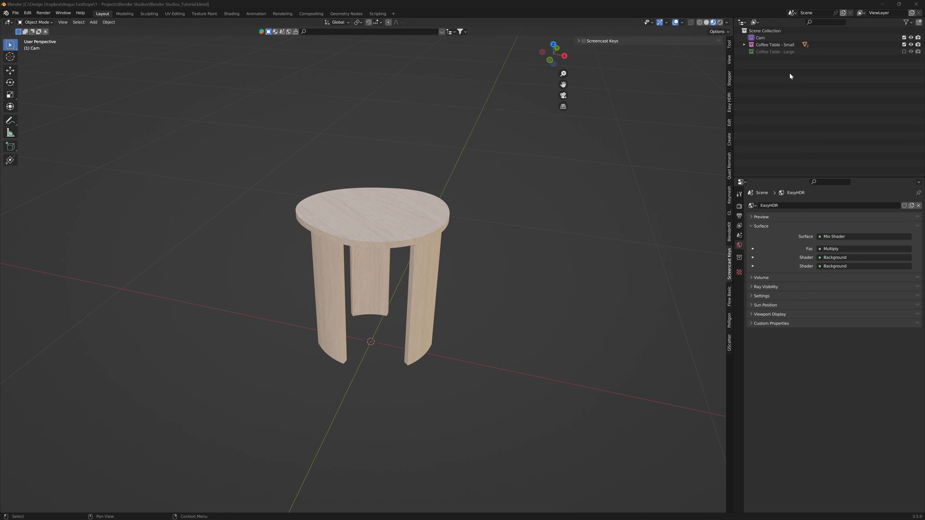
Step: Split the 3D viewport into two side-by-side views and add a camera to the Cam collection
middle_click_drag(350, 243, 303, 247)
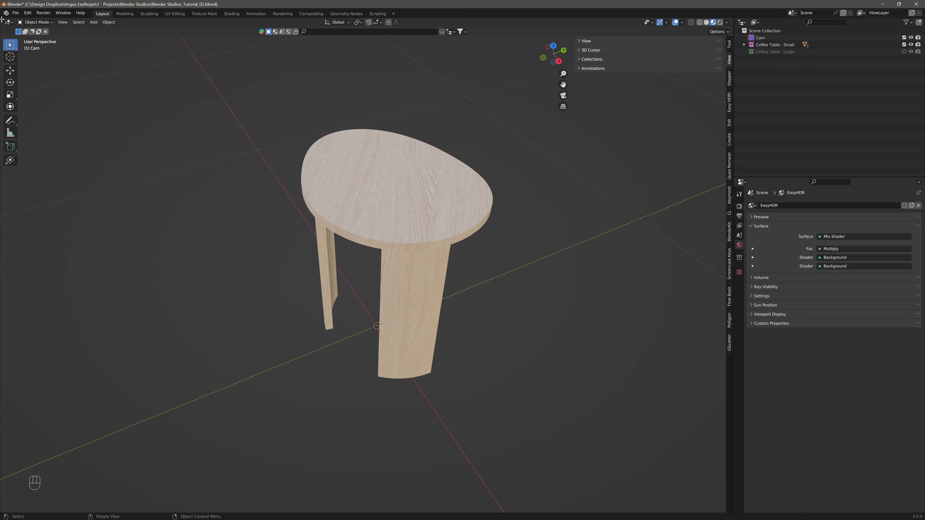
left_click_drag(2, 20, 379, 40)
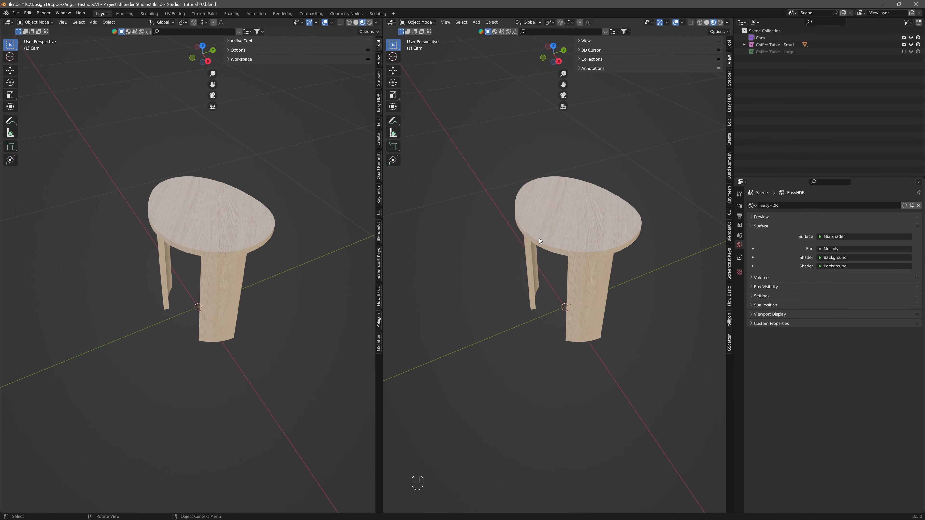
key("shift+a")
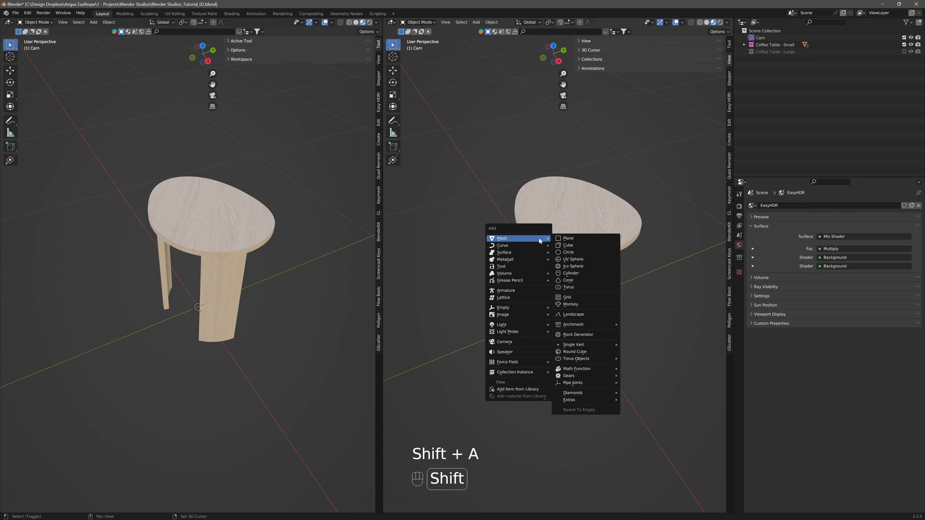
left_click(536, 340)
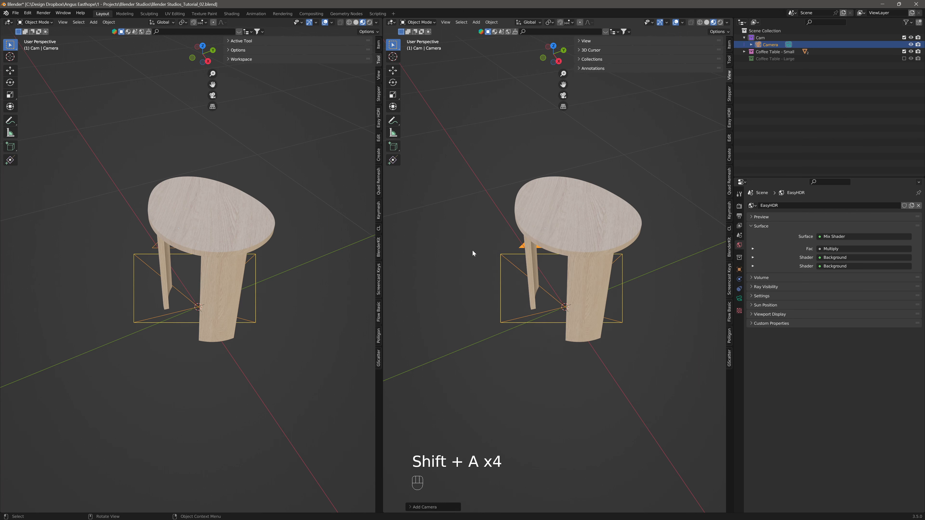
Step: Show the camera view in one viewport and a zoomed-out left orthographic view in the other
left_click(248, 151)
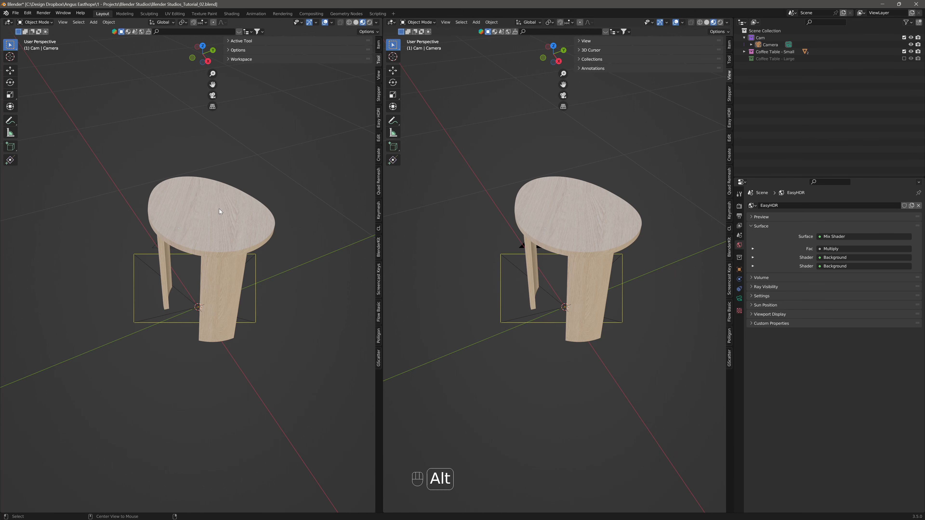
key("alt+c")
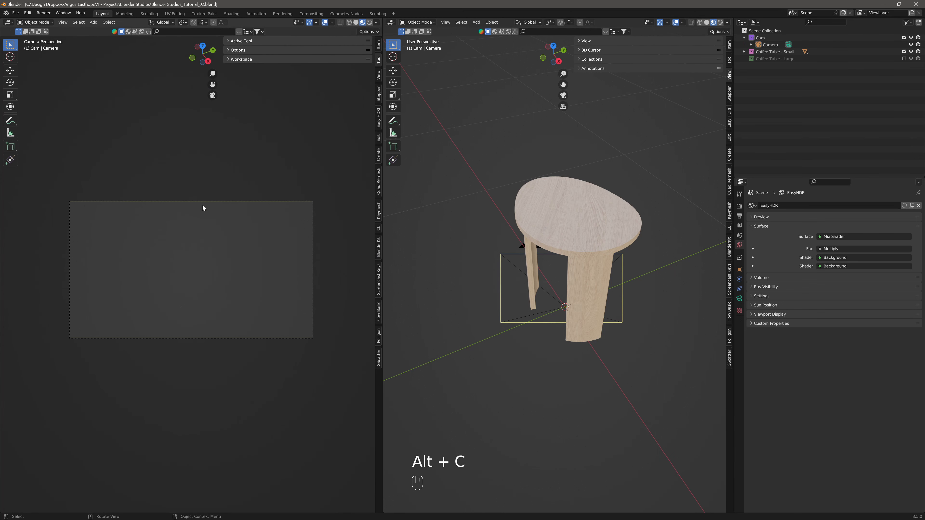
left_click(546, 46)
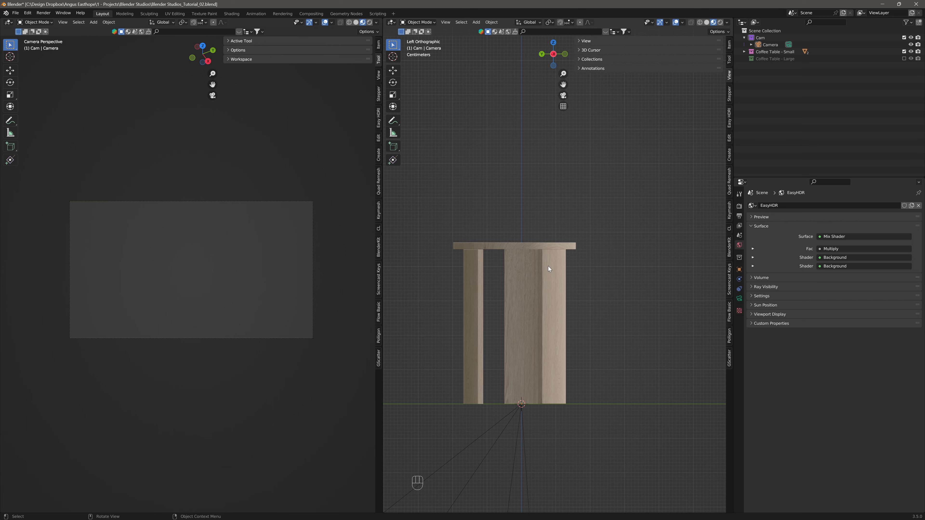
scroll(548, 269, "down", 8)
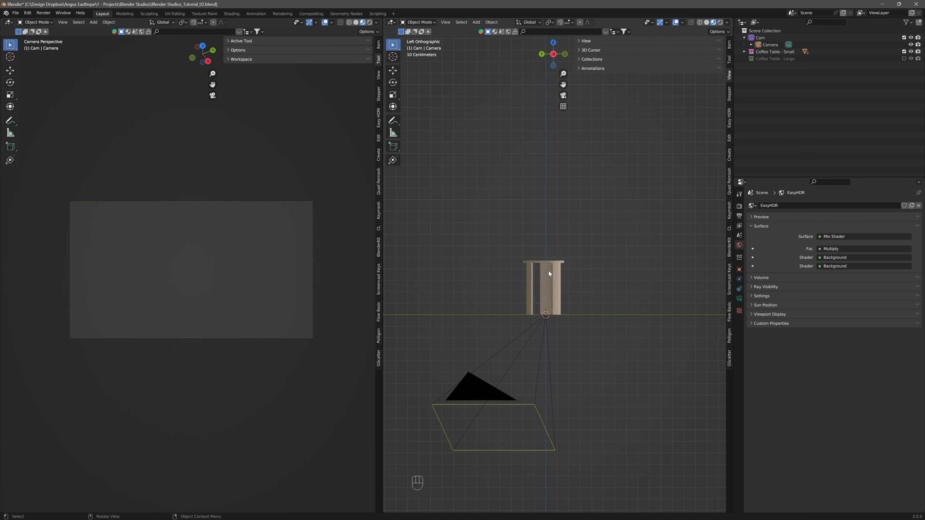
Step: Reset the camera's X, Y and Z rotation to 0°
left_click(729, 44)
left_click(669, 86)
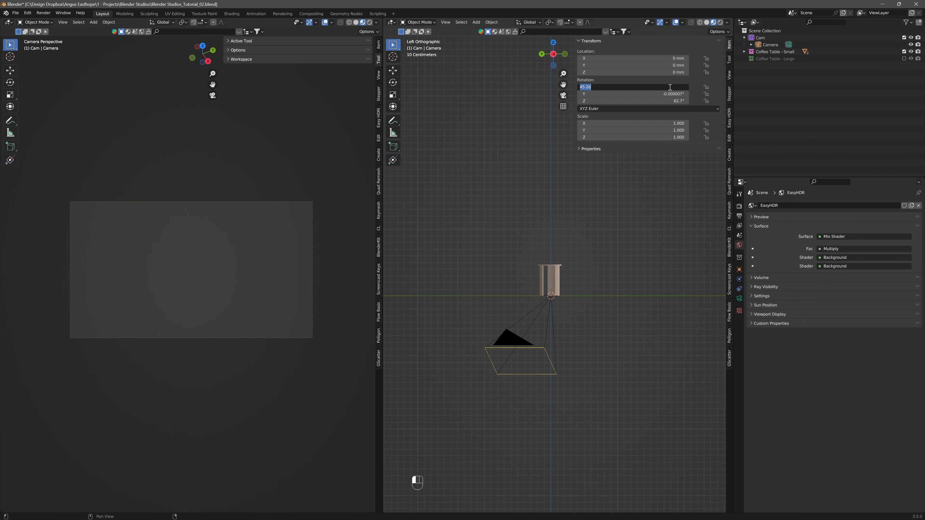
type("0")
key("Return")
left_click(669, 94)
type("0")
key("Return")
left_click(669, 101)
type("0")
key("Return")
Step: Rotate the camera in the side view to about 75.5° on the X axis
key("r")
left_click(565, 382)
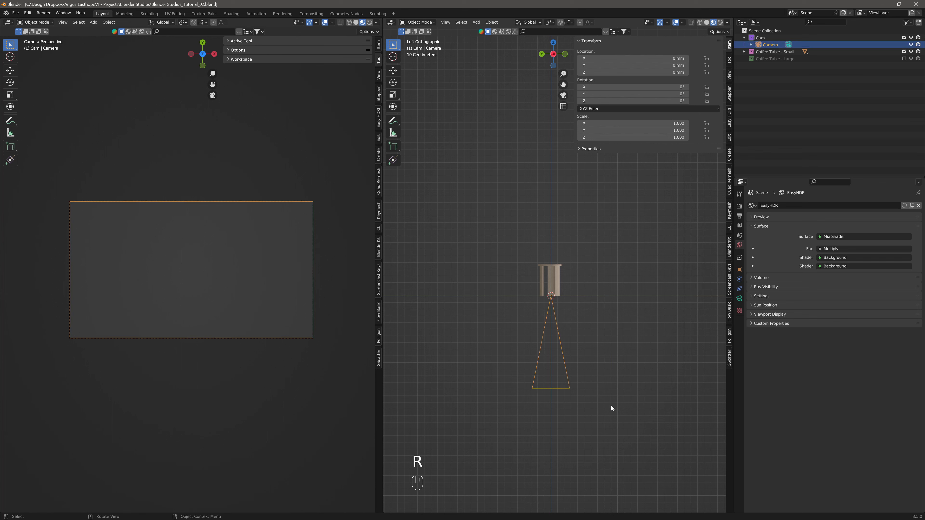
key("r")
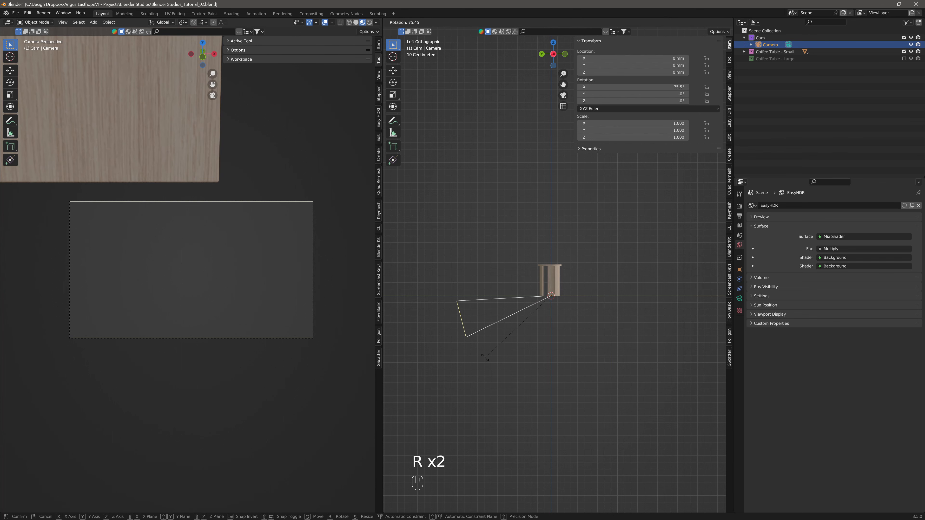
left_click(486, 360)
Step: Move the camera to about Y -2321 mm, Z 1030 mm and tilt it to about 71.8° on X to frame the table
key("g")
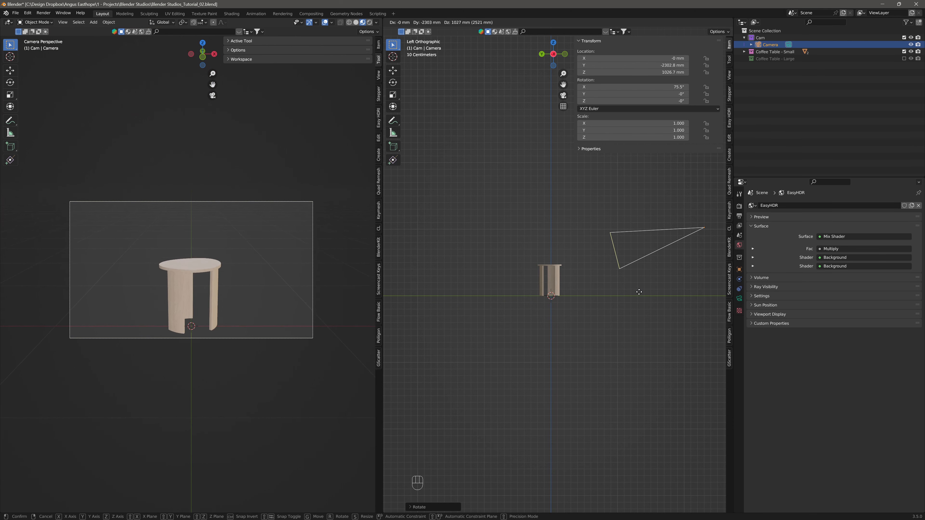
left_click(639, 298)
key("r")
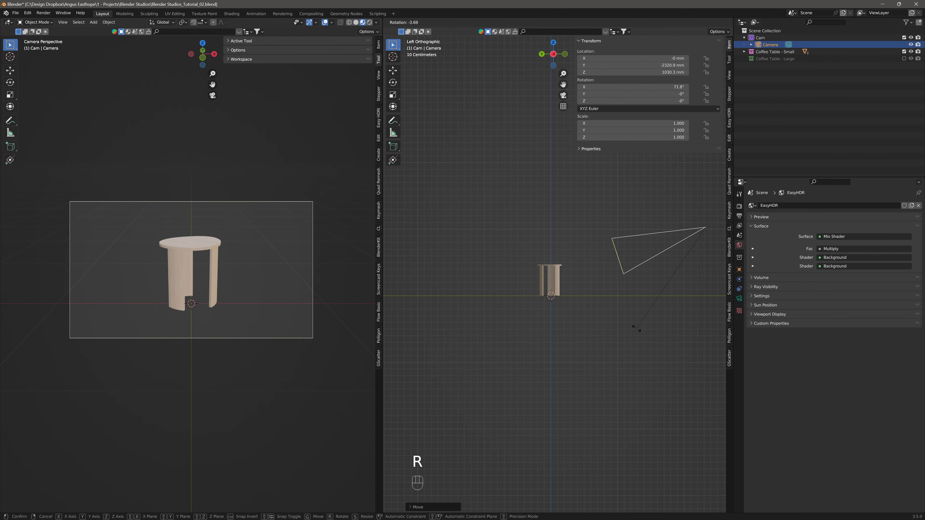
left_click(637, 329)
Step: Set the camera's focal length to 90 mm
left_click(739, 299)
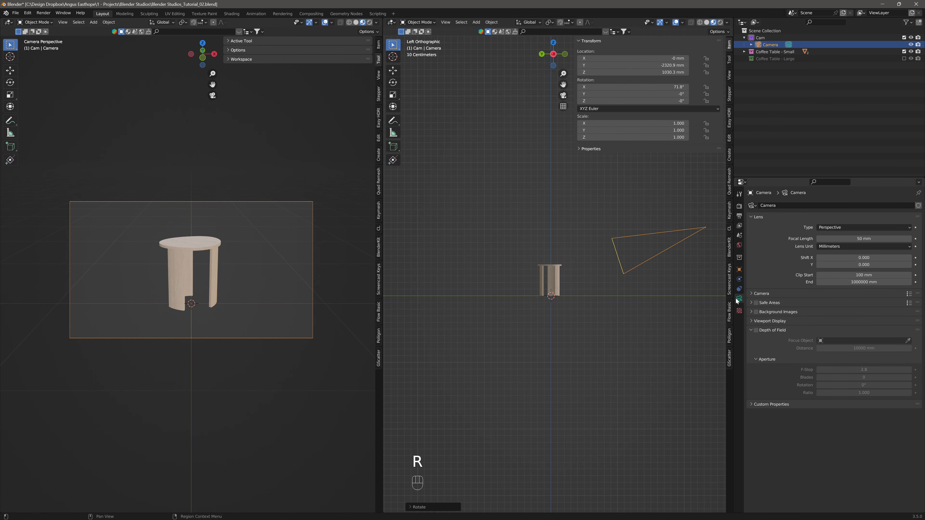
left_click(879, 236)
type("90")
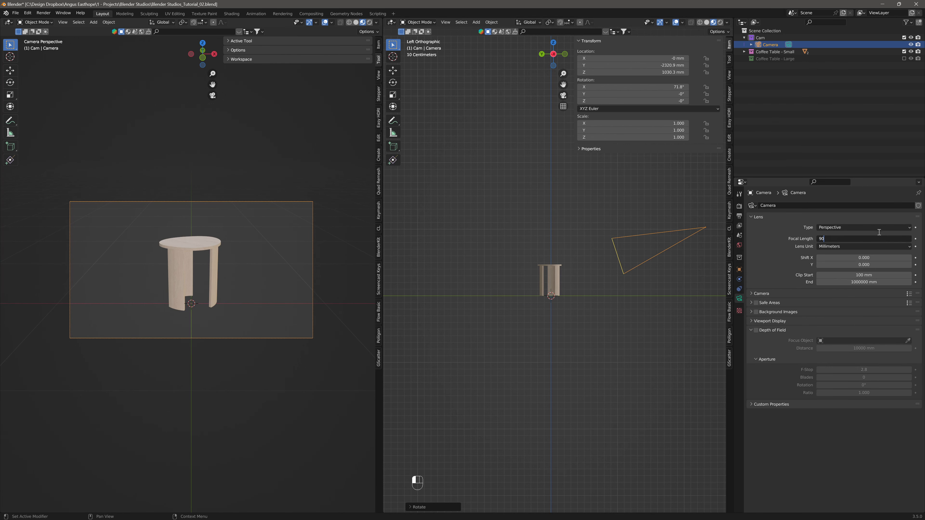
key("Return")
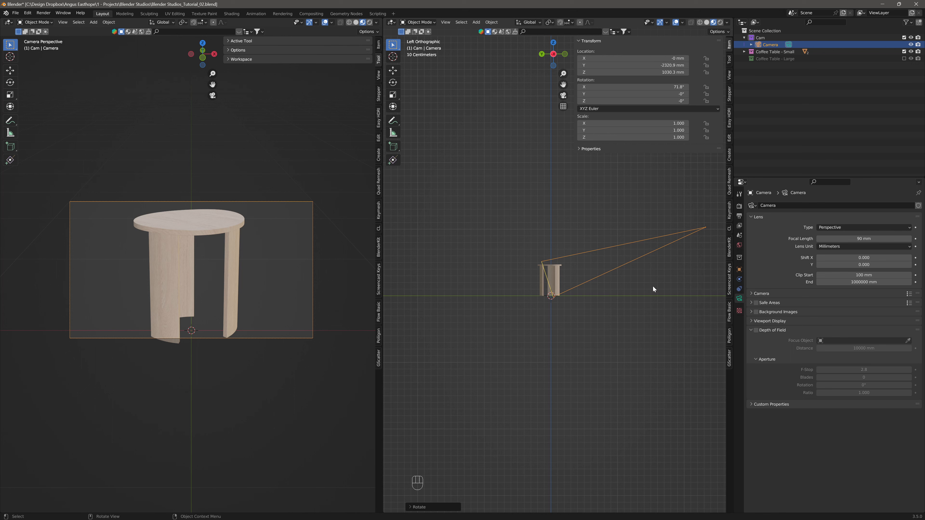
Step: Set the maximum render samples to 500
left_click(738, 206)
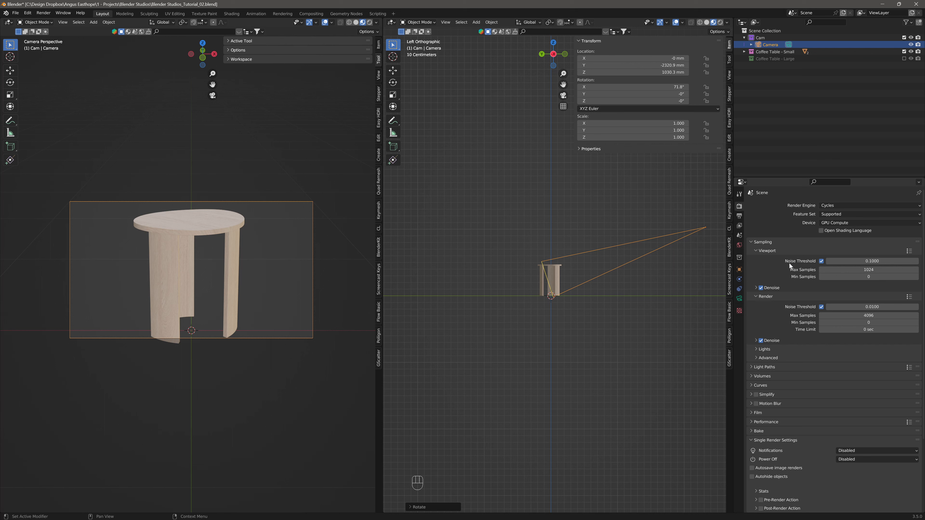
left_click(851, 316)
type("5")
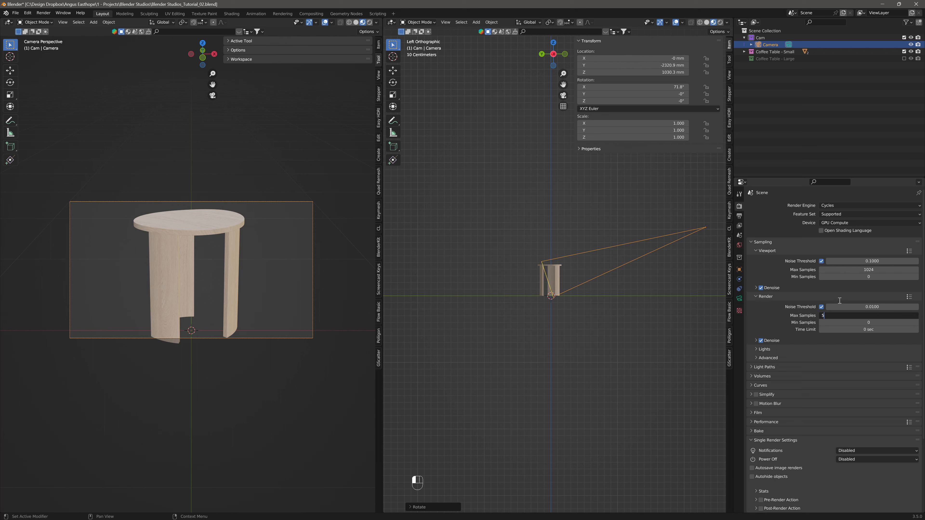
type("00")
key("Return")
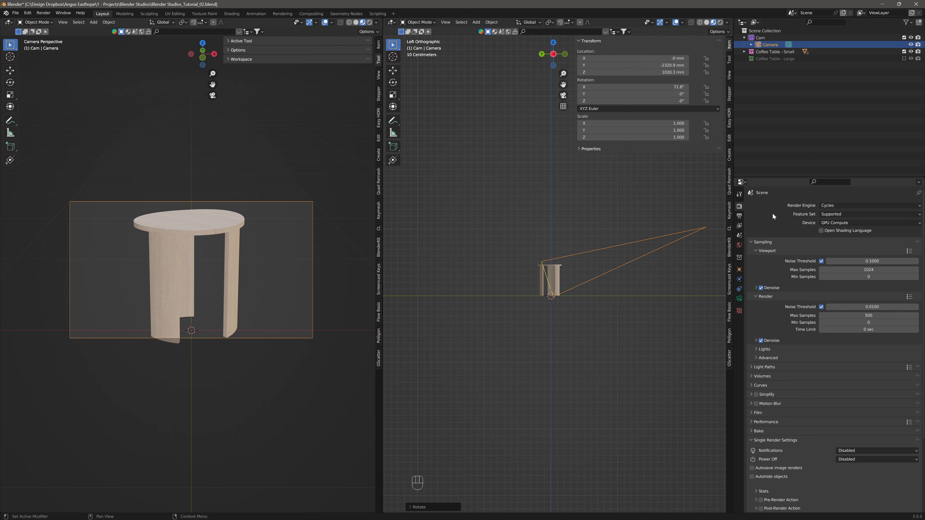
Step: Set the output resolution to a square 2048 × 2048 px
left_click(739, 216)
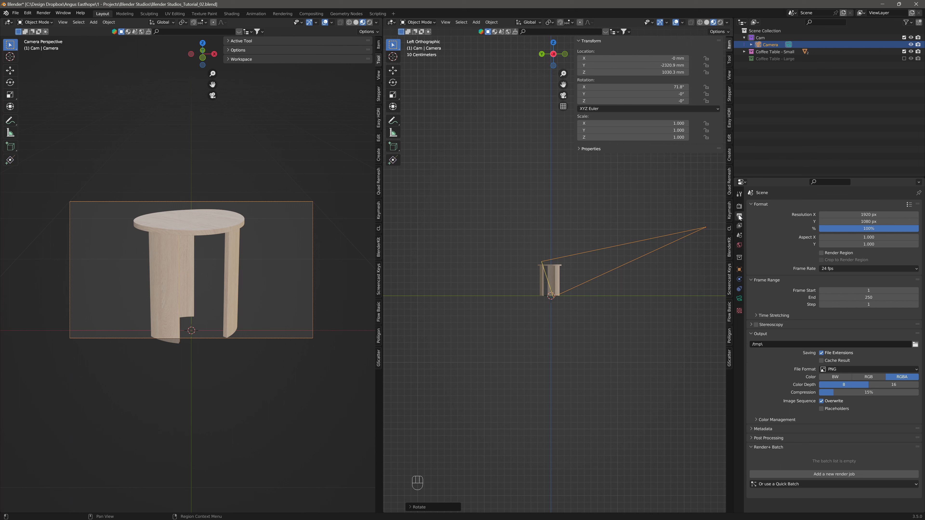
left_click(873, 214)
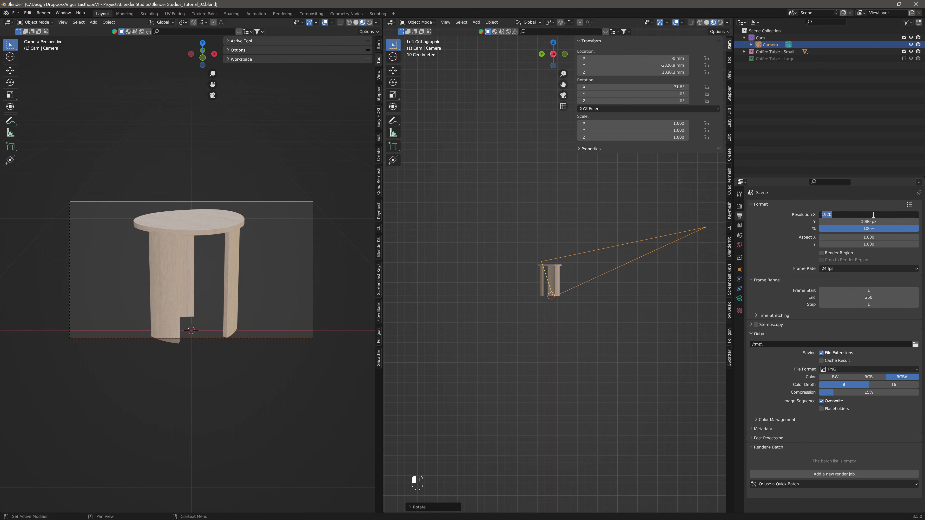
type("2048")
key("Return")
left_click_drag(873, 215, 874, 215)
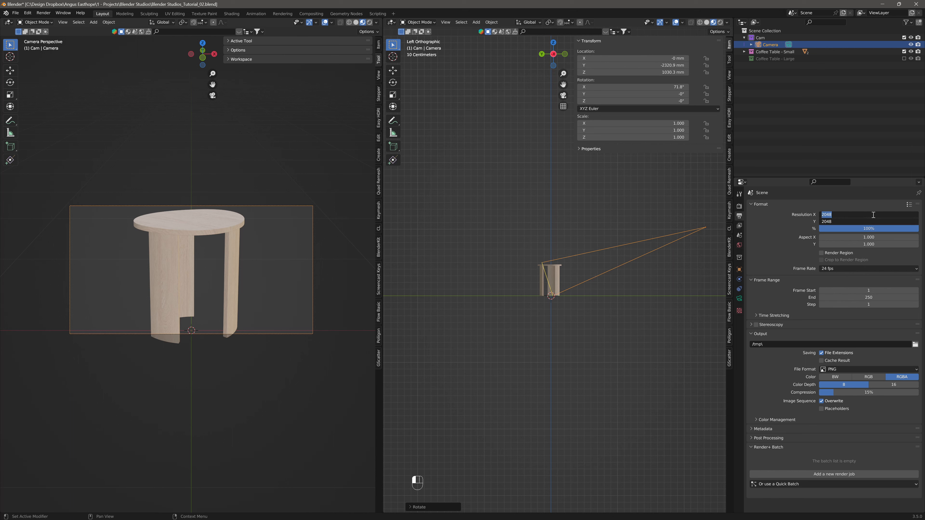
key("Return")
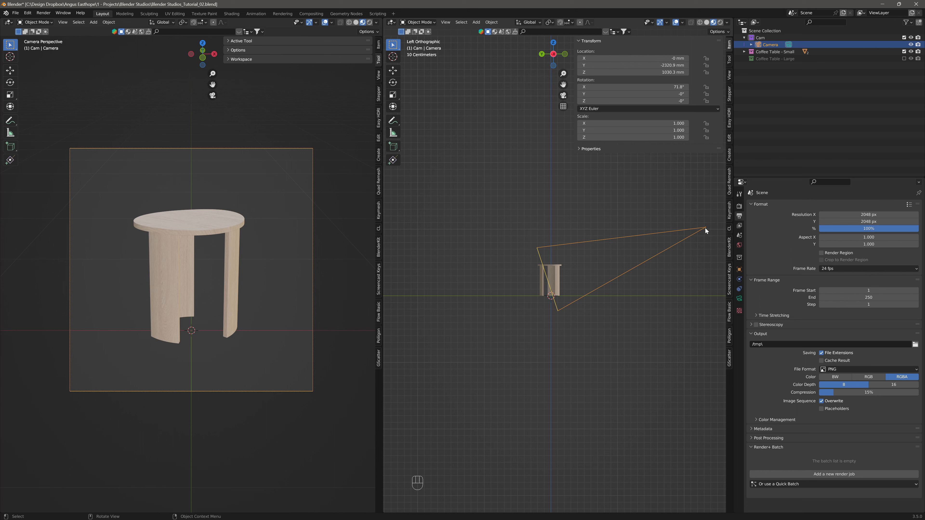
Step: Move the camera to about Y -2209 mm, Z 1103 mm and set its X rotation to about 68.9° to reframe the table
key("g")
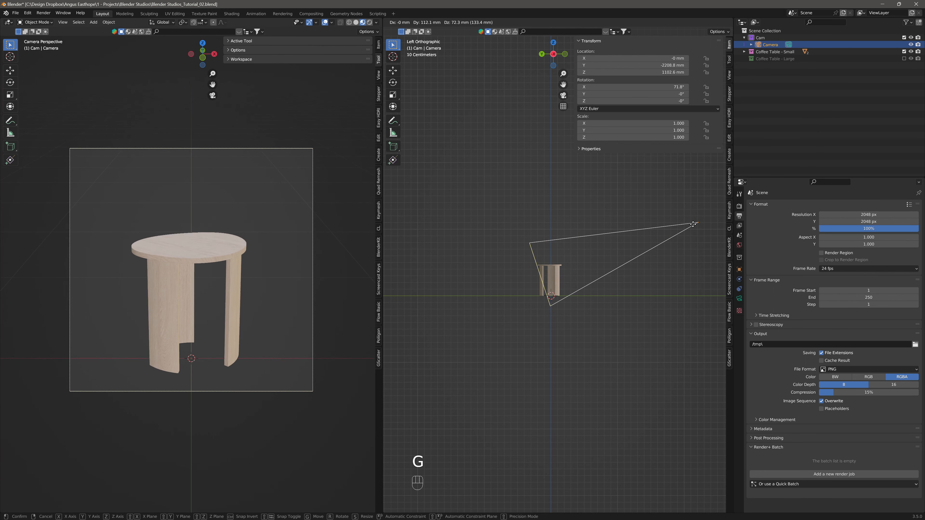
left_click(693, 224)
left_click_drag(634, 86, 619, 86, "shift")
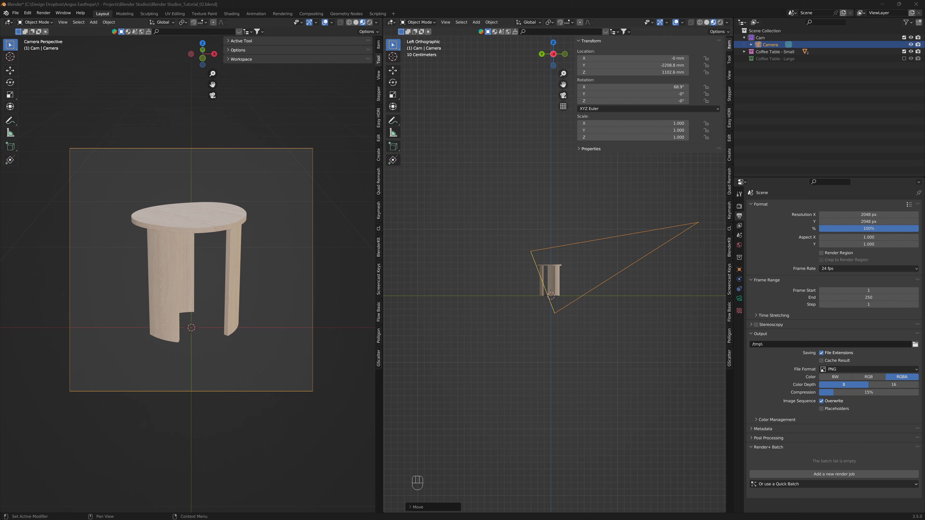
Step: Raise the camera's passepartout opacity to 1.000 in its viewport display settings
left_click(739, 299)
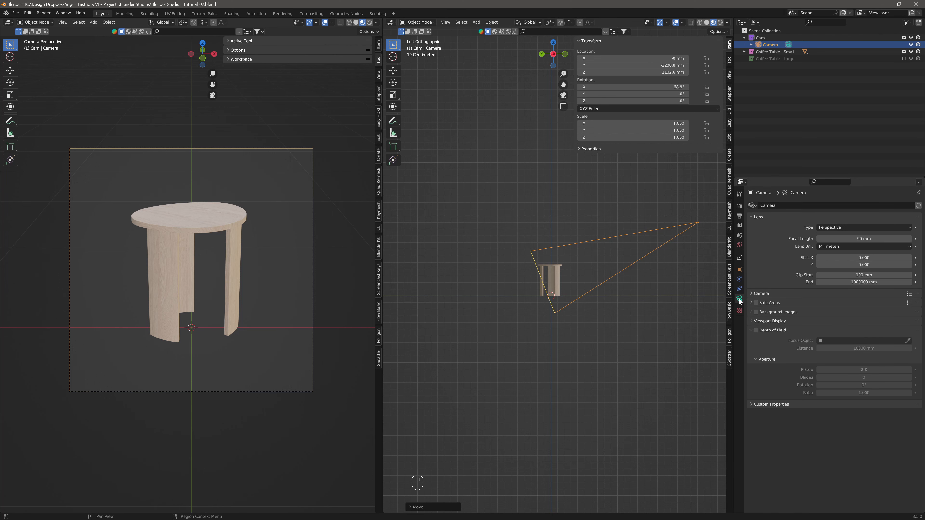
left_click(751, 321)
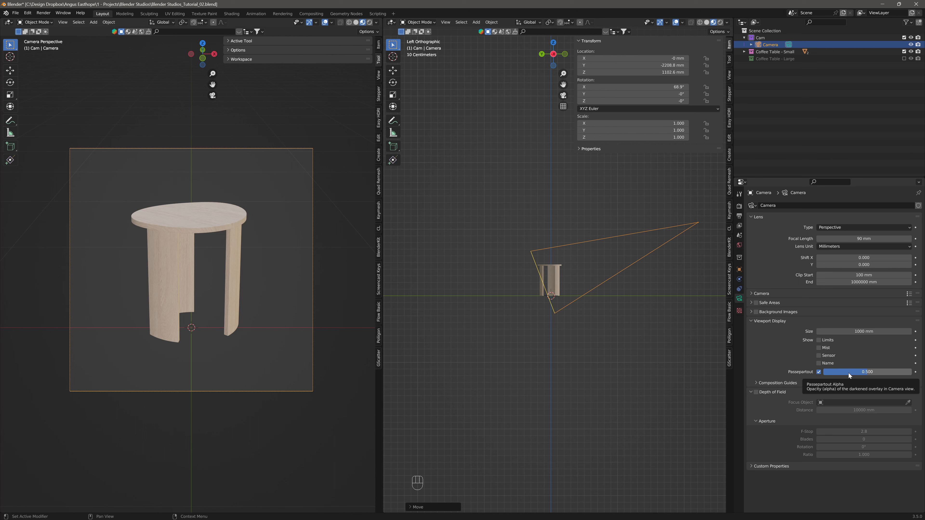
left_click_drag(849, 372, 910, 372)
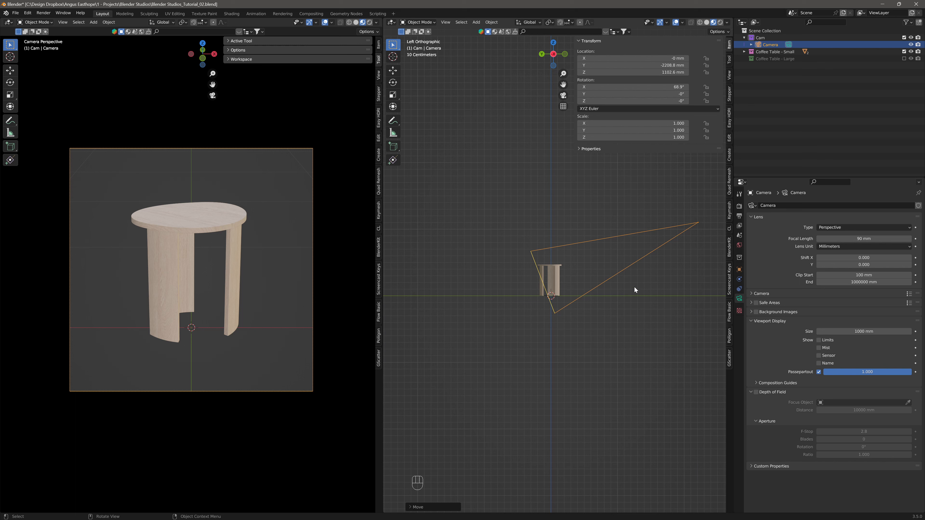
Step: Add a Plain Axes empty at the scene origin
left_click(574, 212)
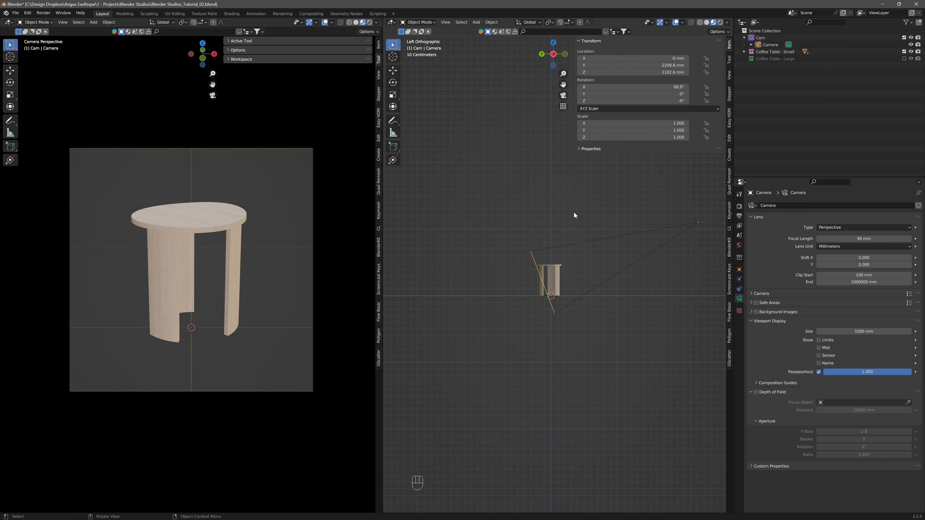
key("shift+a")
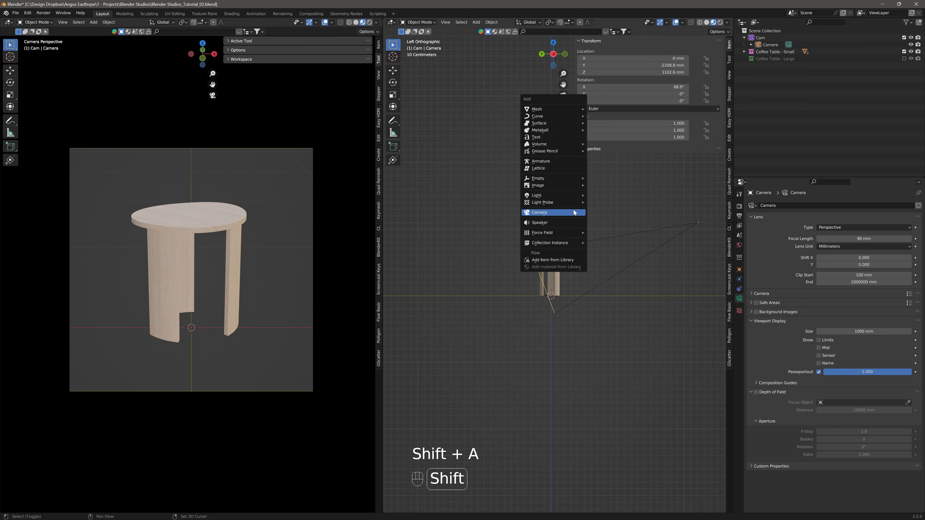
mouse_move(570, 181)
left_click(603, 177)
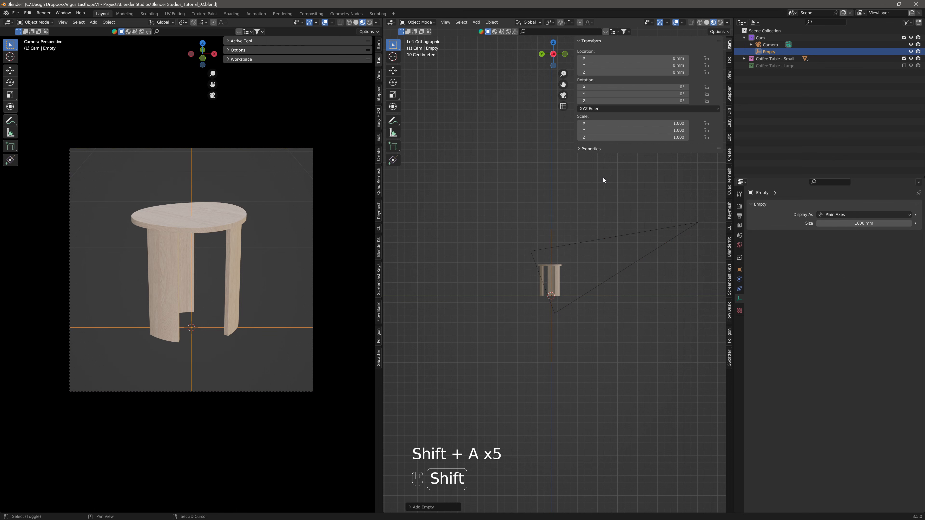
Step: Move the empty into the Coffee Table - Small collection and collapse the table's object entries
left_click(745, 58)
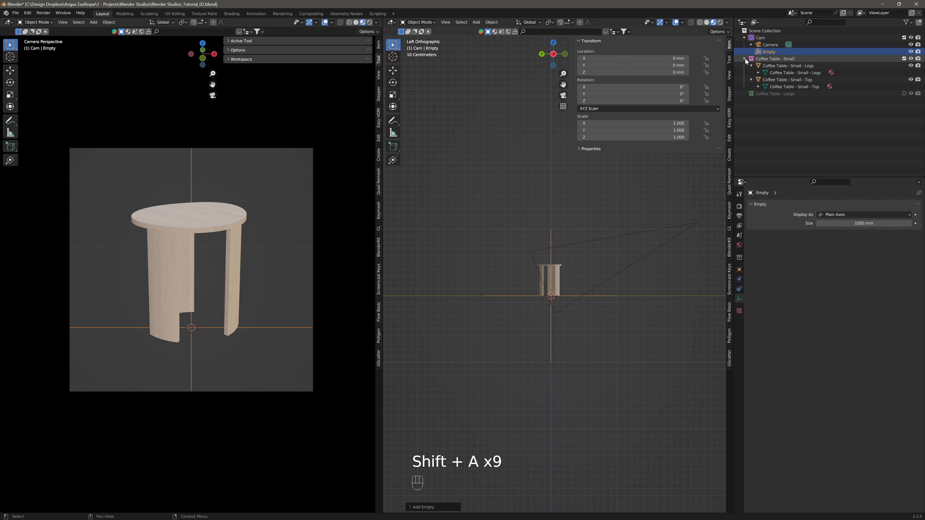
left_click_drag(764, 52, 762, 57)
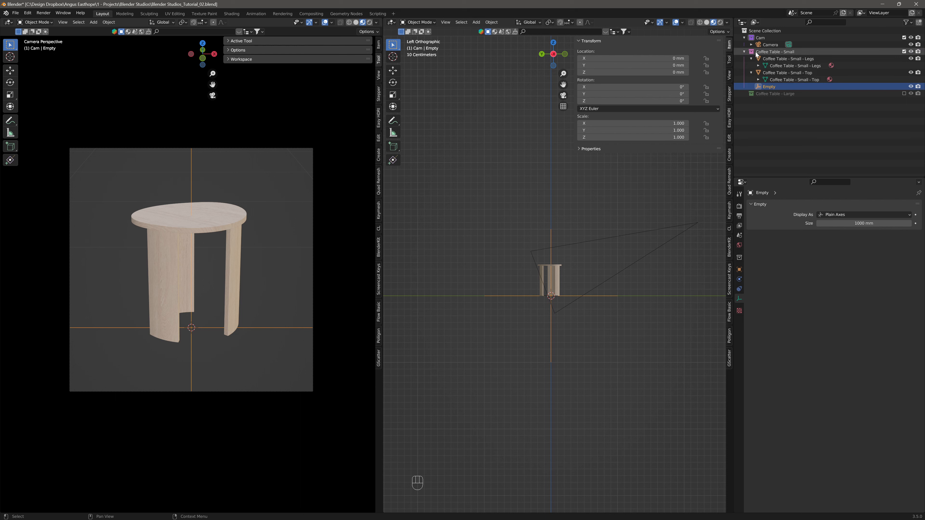
left_click(751, 58)
left_click(752, 66)
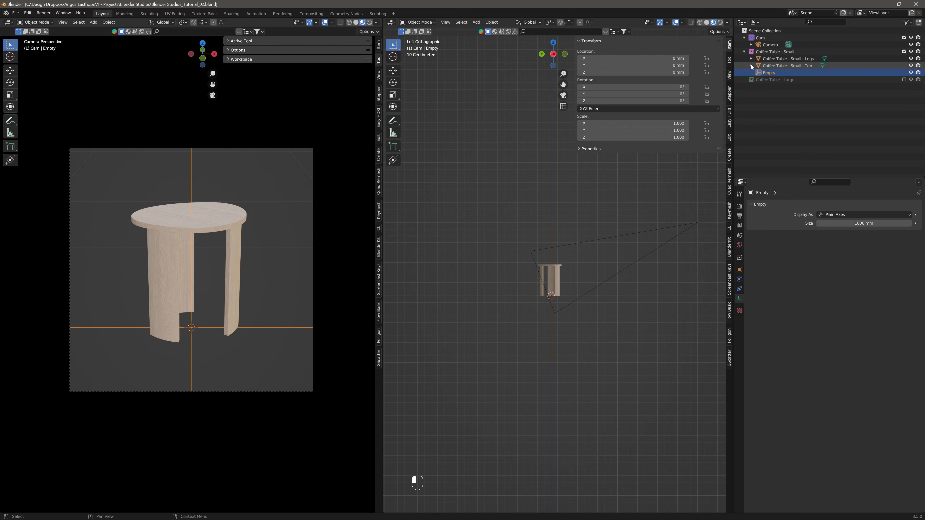
Step: Parent the small coffee table's legs and top to the empty, using the Object parent type
left_click(764, 57)
left_click(768, 65, "shift")
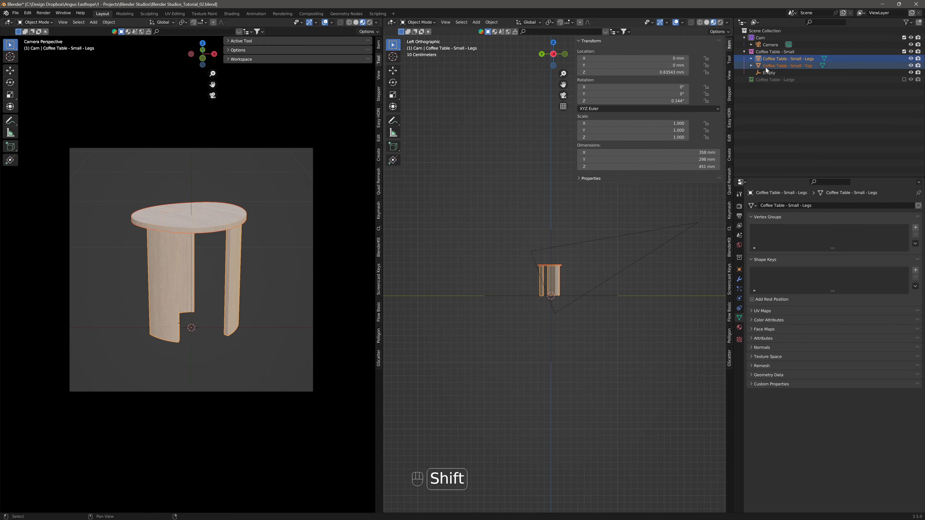
left_click(768, 73, "ctrl")
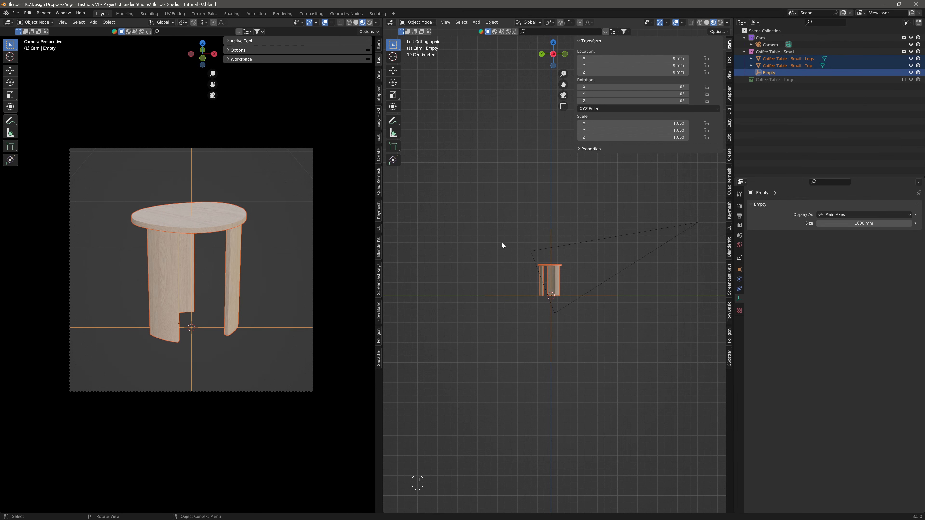
key("ctrl+p")
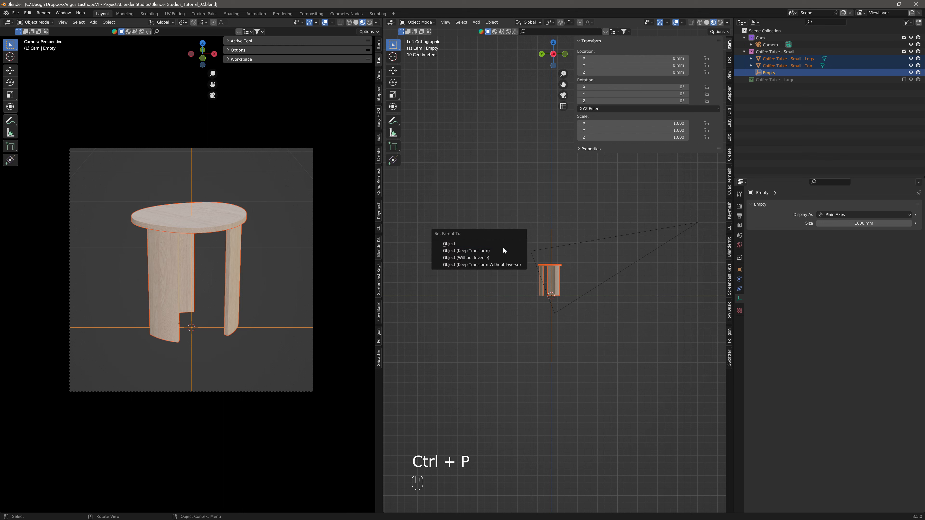
left_click(506, 243)
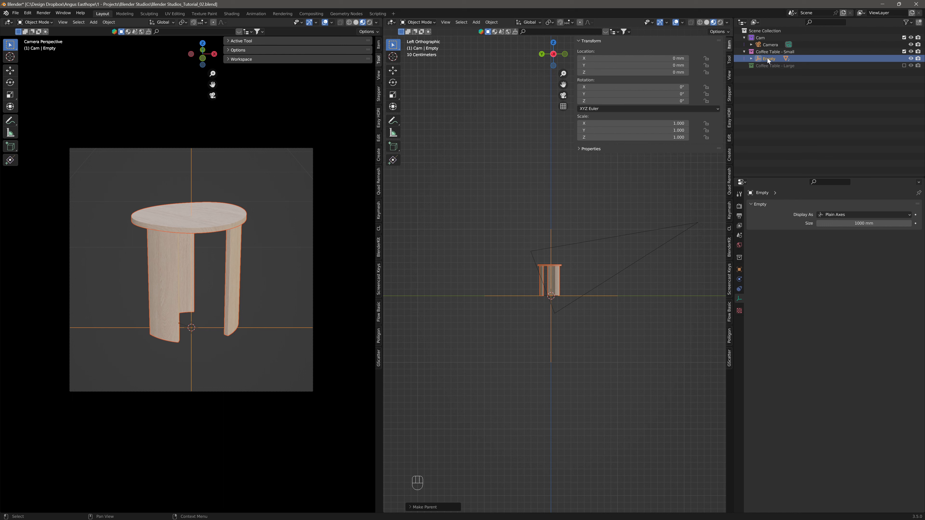
Step: Rename the empty to "Coffee Table - Small", copying the name from its collection
double_click(769, 52)
key("ctrl+c")
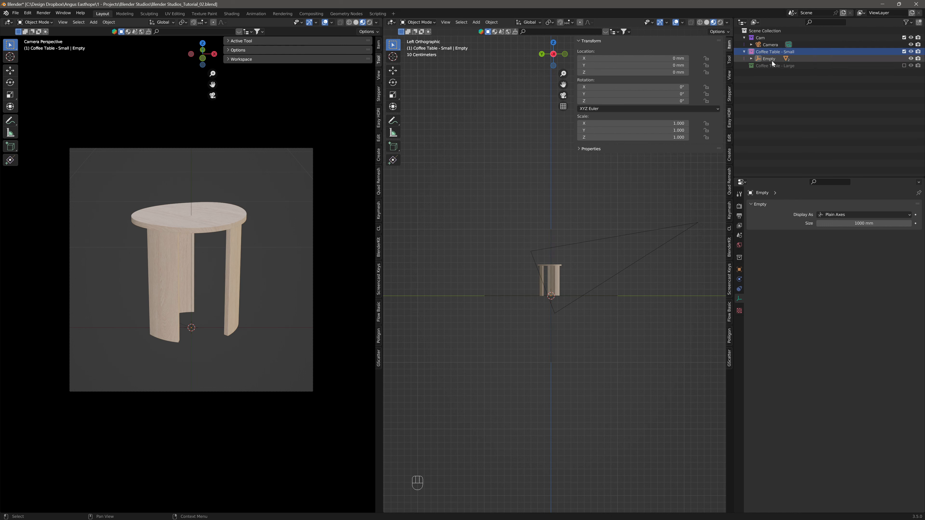
double_click(769, 58)
key("ctrl+v")
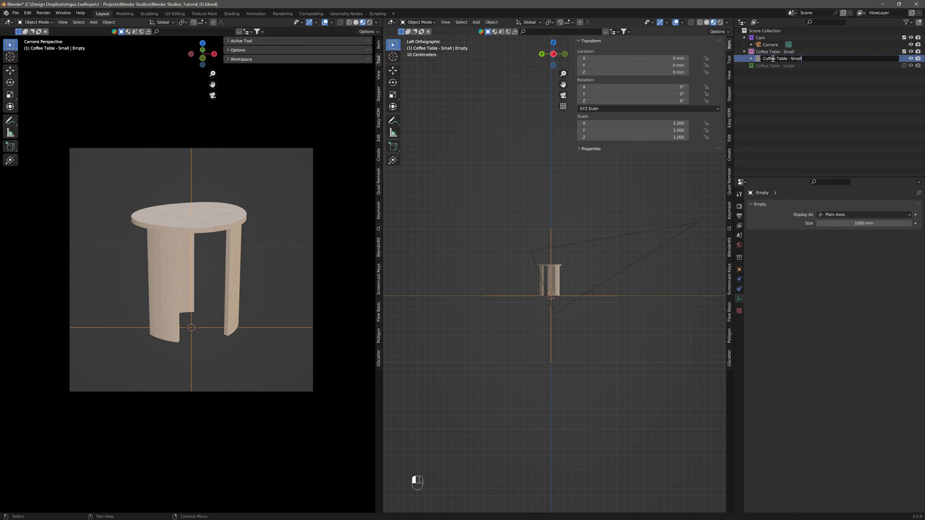
key("Return")
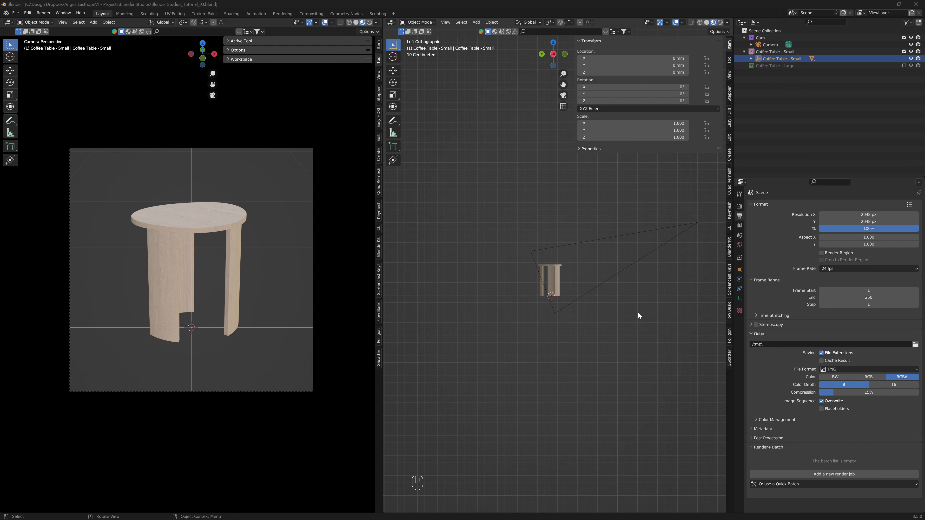
Step: Set the scene's end frame to 8 and its frame rate to a custom 1 fps
double_click(858, 298)
type("8")
key("Return")
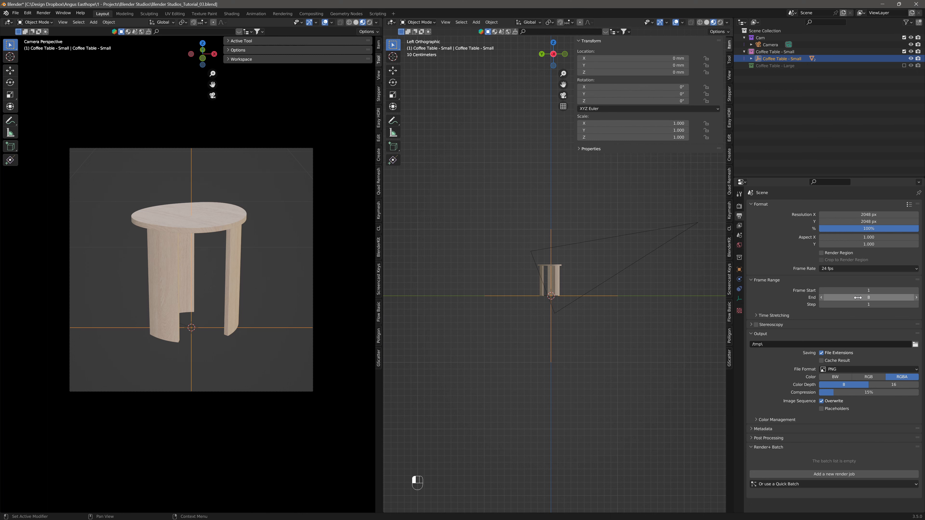
left_click(857, 268)
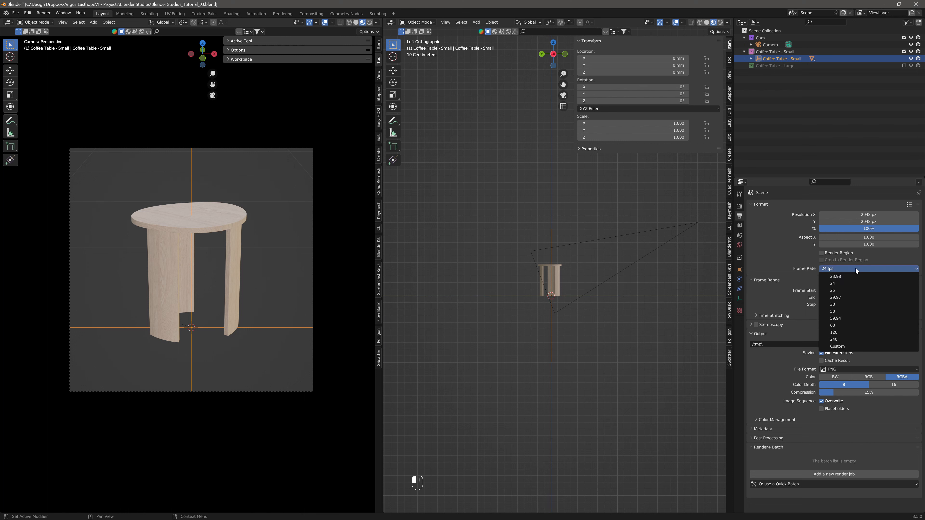
left_click(849, 347)
double_click(849, 279)
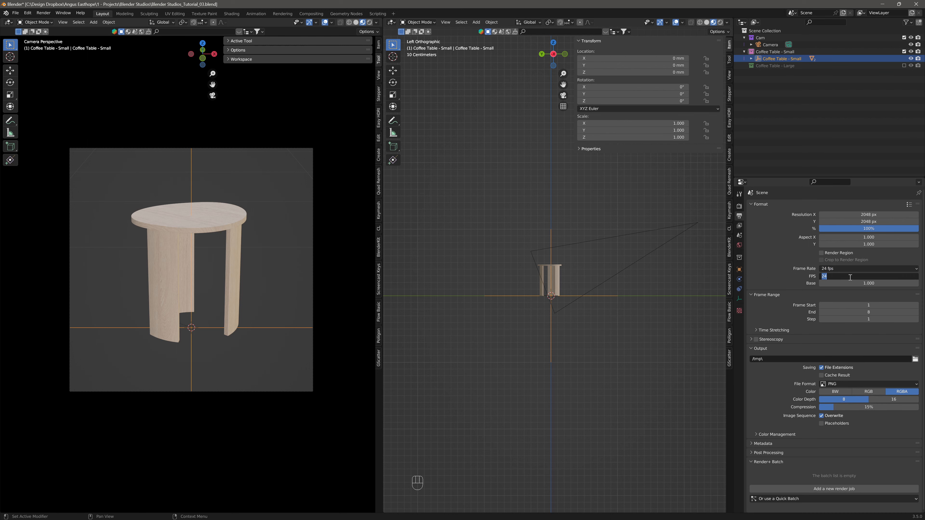
type("1")
key("Return")
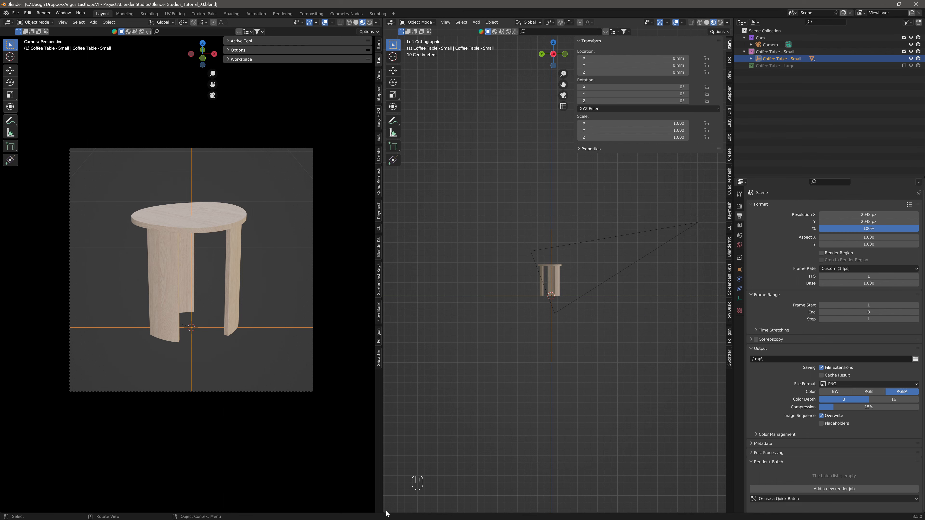
Step: Split the side-view viewport horizontally and make the new lower area a Timeline
left_click_drag(385, 512, 388, 334)
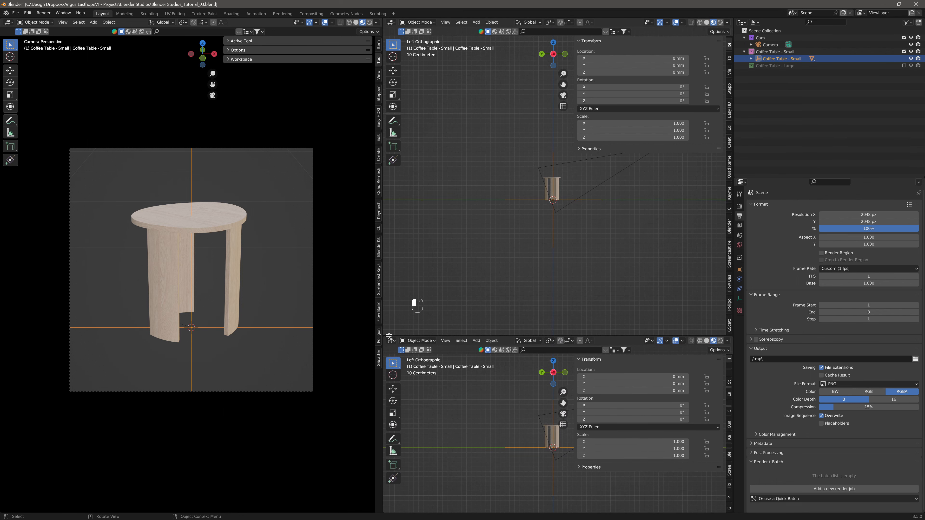
left_click(392, 340)
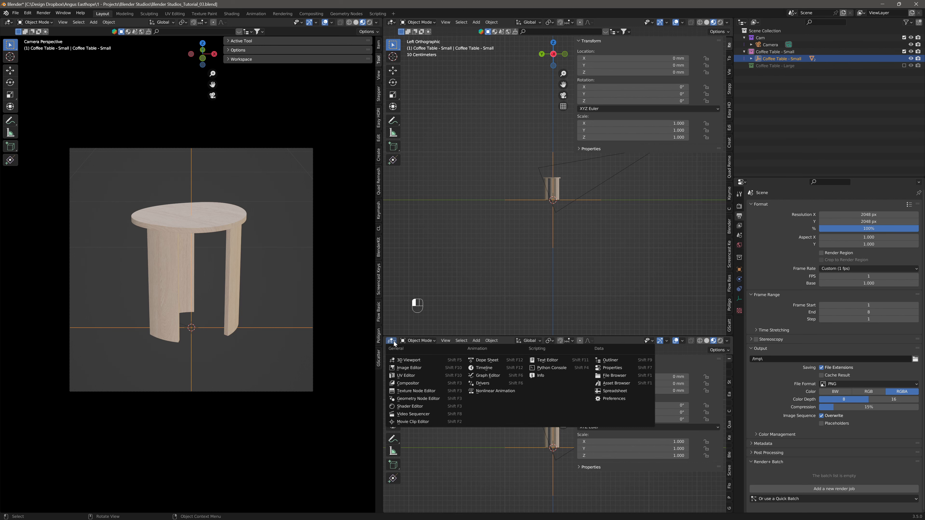
left_click(510, 367)
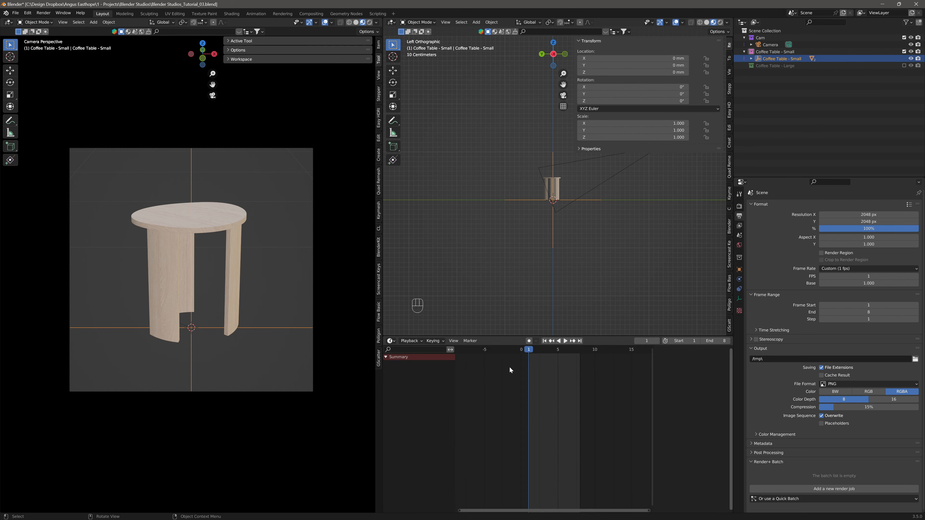
Step: Insert single keyframes on the small table empty's Z rotation: 0° at frame 1 and 315° at frame 8
right_click(631, 101)
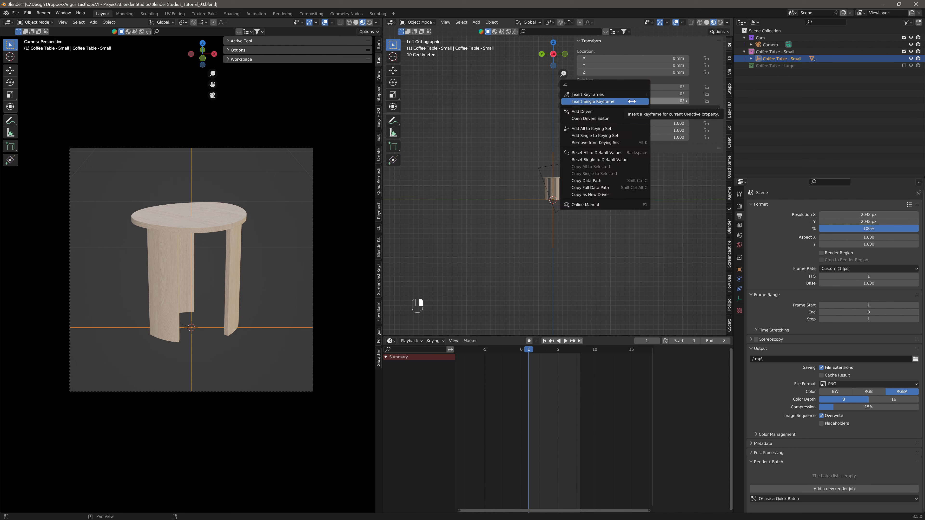
left_click(632, 101)
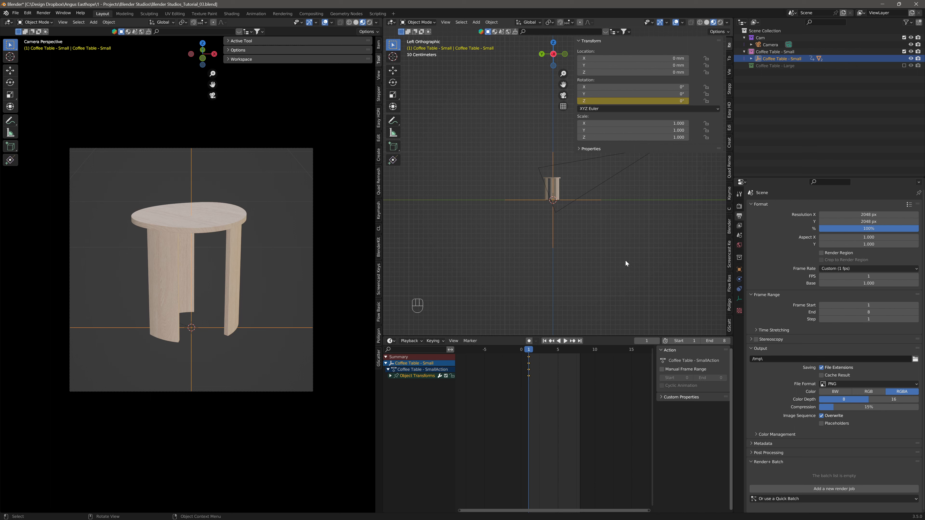
left_click_drag(529, 351, 579, 352)
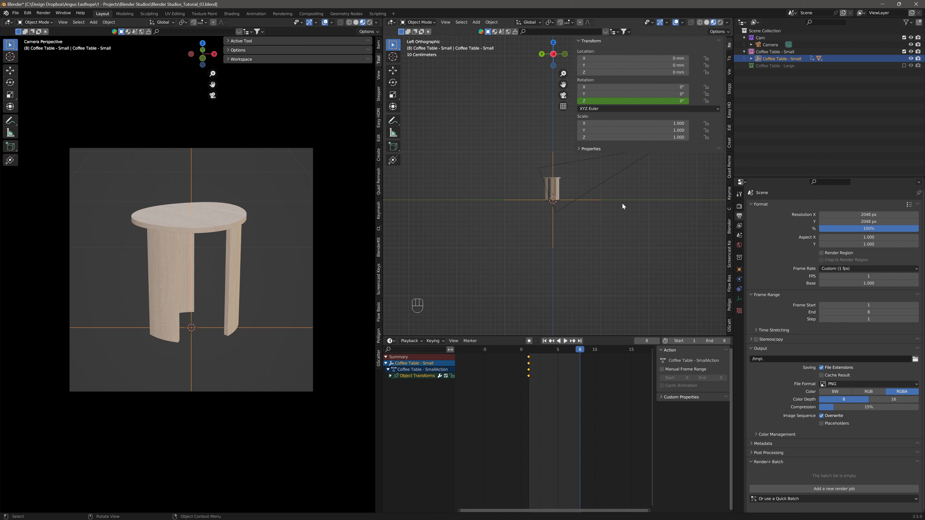
left_click(647, 102)
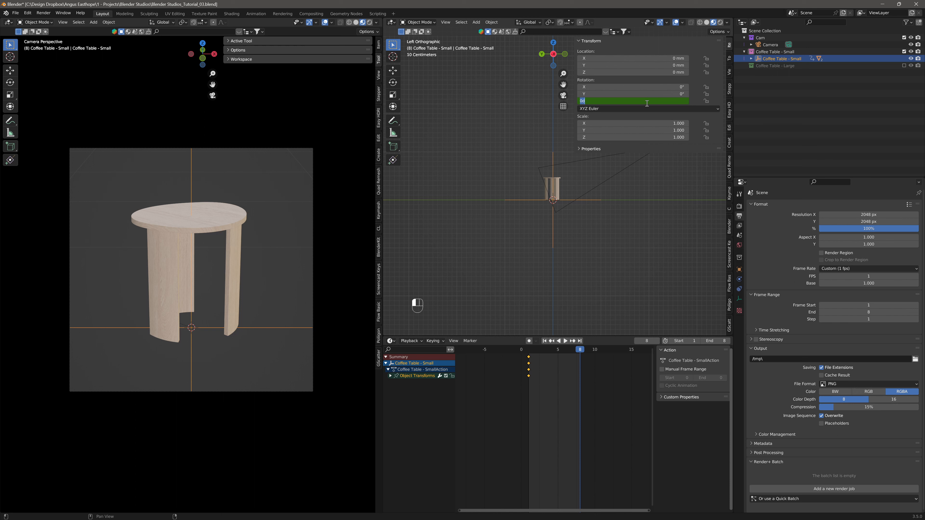
type("315")
key("Return")
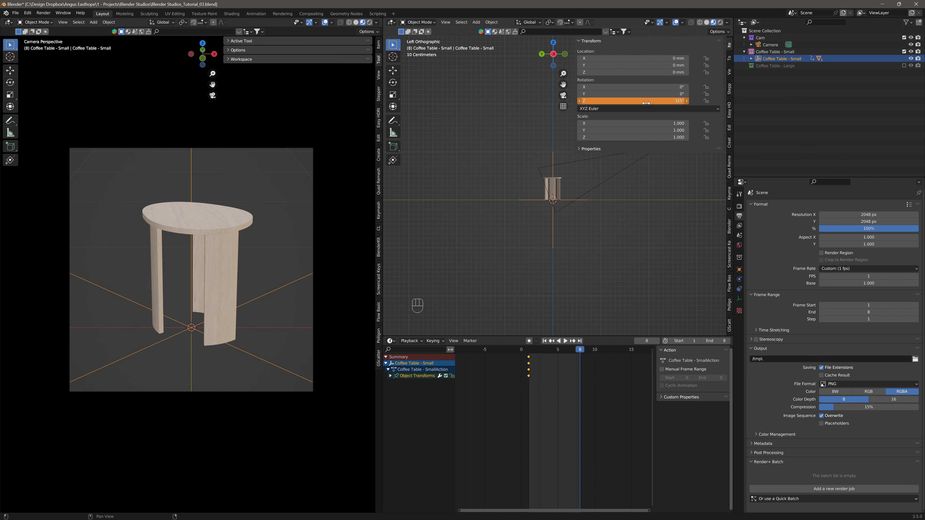
right_click(646, 103)
left_click(647, 106)
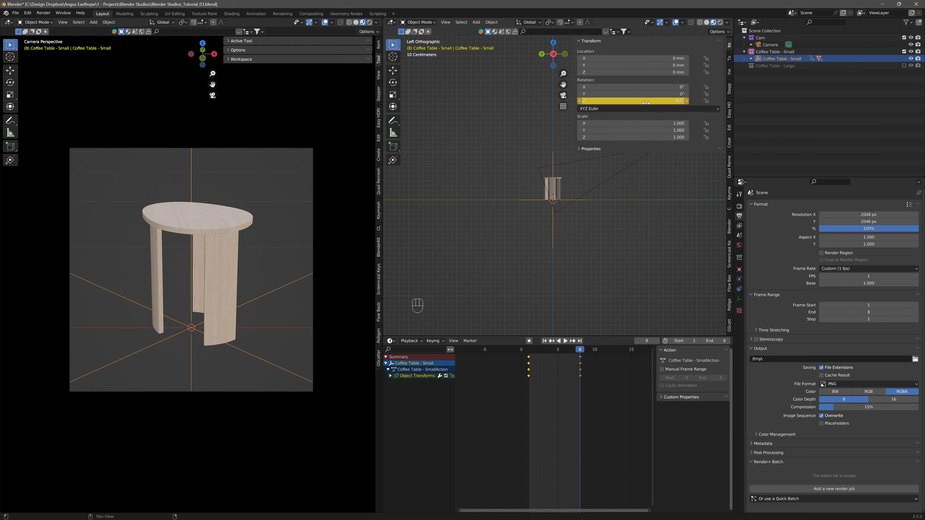
Step: Change the timeline area to the Graph Editor and turn on Normalize, framing the whole Z rotation curve
left_click(390, 341)
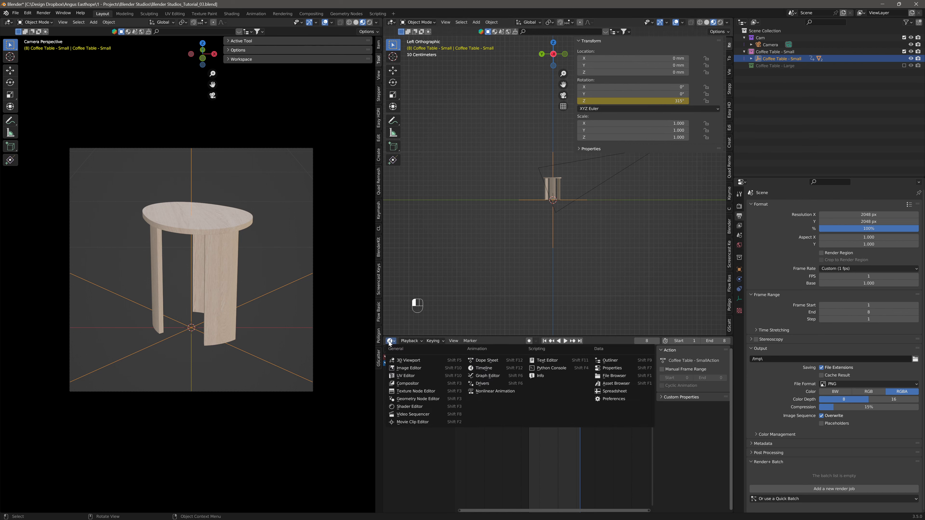
left_click(487, 360)
left_click(391, 341)
left_click(489, 375)
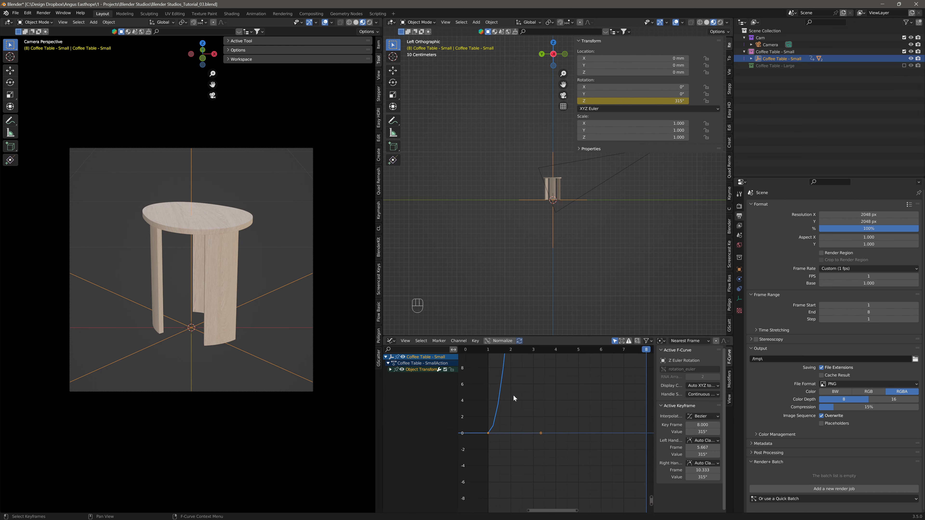
scroll(553, 375, "down", 10)
middle_click_drag(552, 375, 545, 434)
scroll(544, 432, "down", 3)
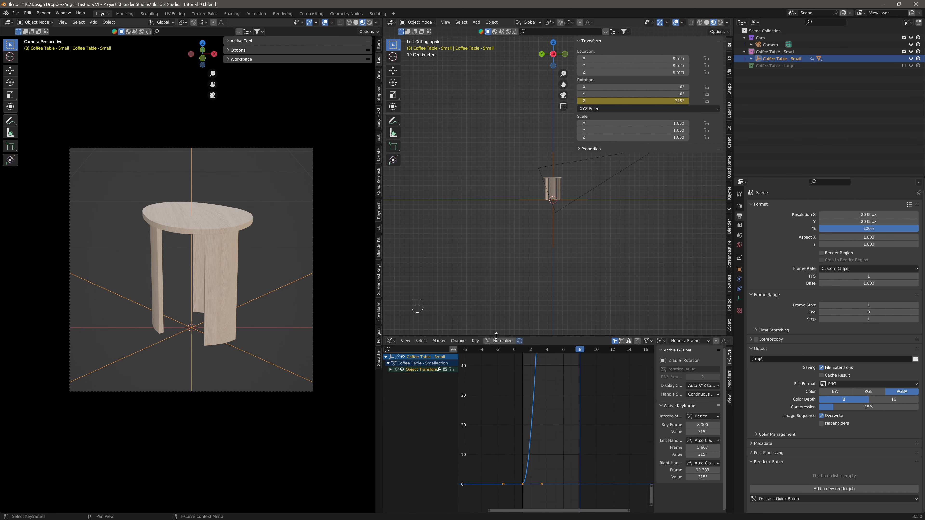
left_click(500, 340)
scroll(557, 482, "up", 3)
middle_click_drag(557, 482, 562, 396)
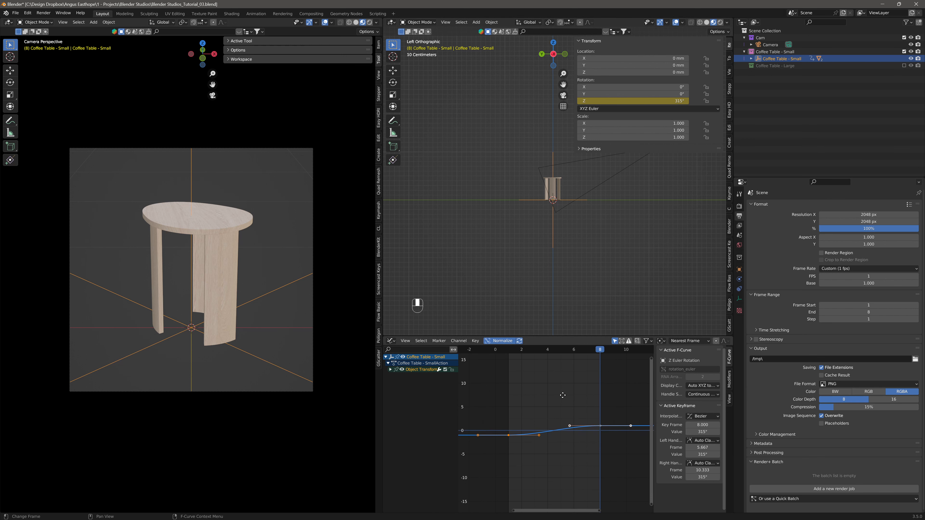
scroll(556, 408, "up", 1)
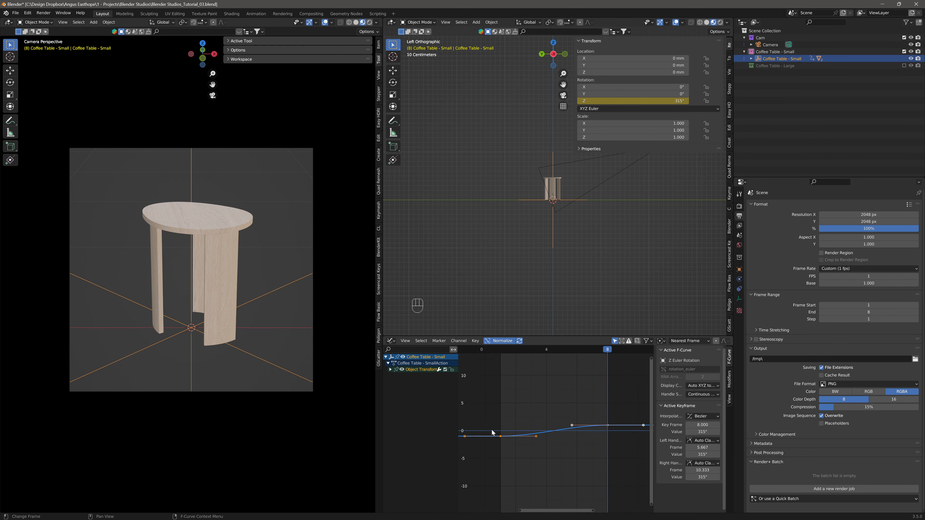
Step: Collapse the curve handles onto the frame 1 and frame 8 keyframes to make the Z rotation linear between them
left_click(536, 437)
key("g")
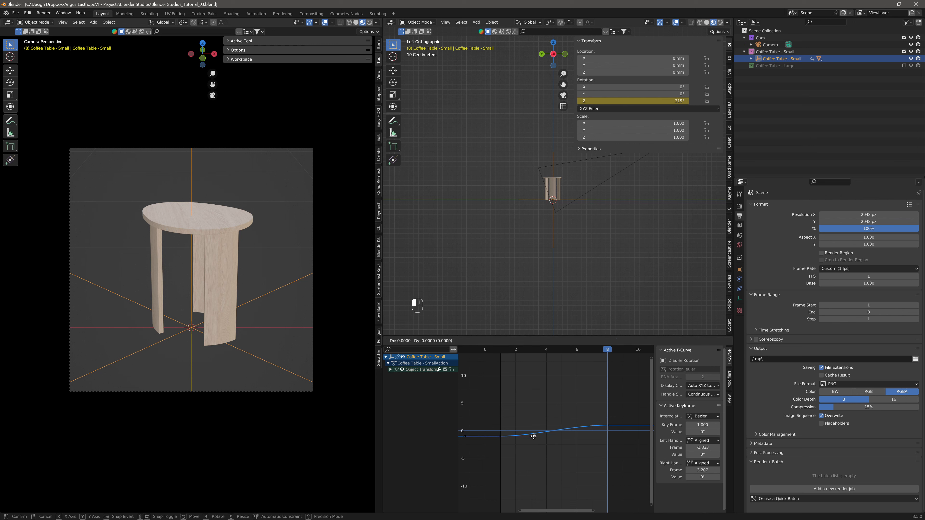
left_click_drag(506, 438, 479, 435, "ctrl")
left_click(598, 426)
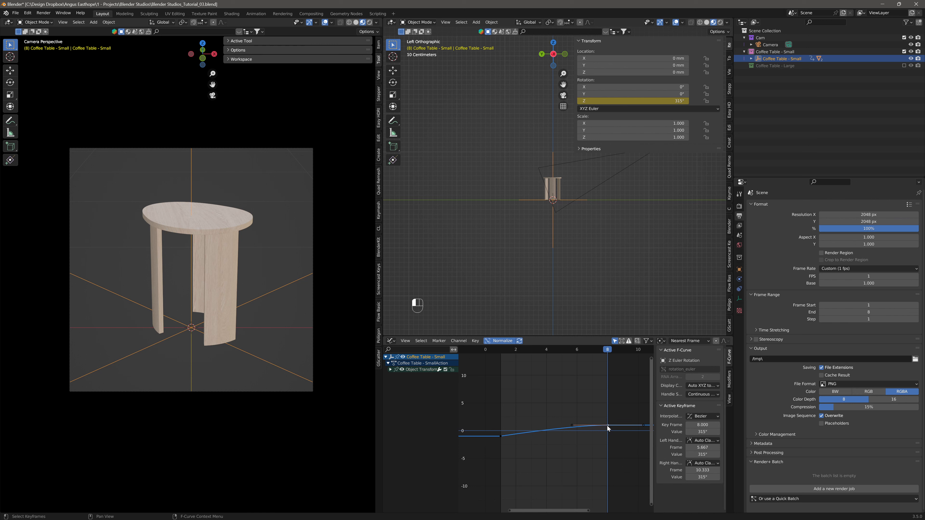
left_click(573, 425)
left_click_drag(571, 428, 619, 424)
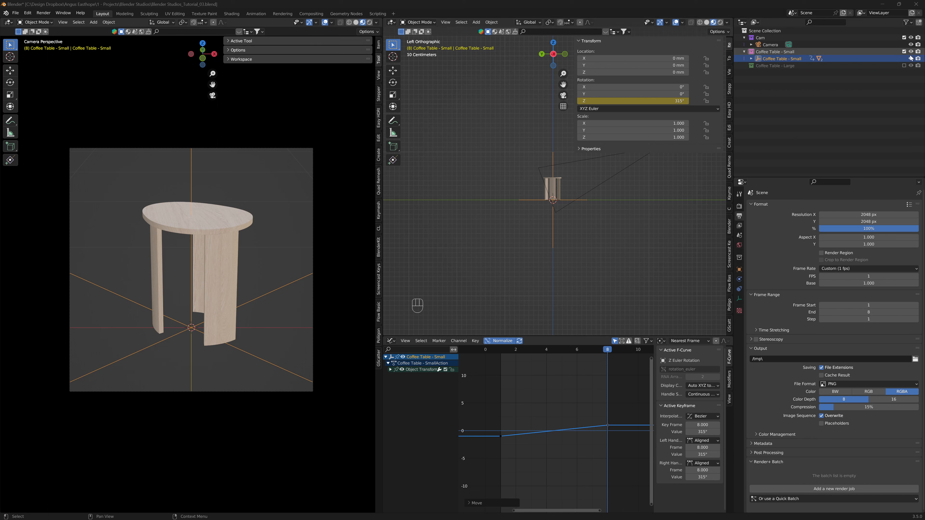
Step: Enable the Coffee Table - Large collection and expand both table hierarchies, collapsing the large legs and top entries
left_click(904, 66)
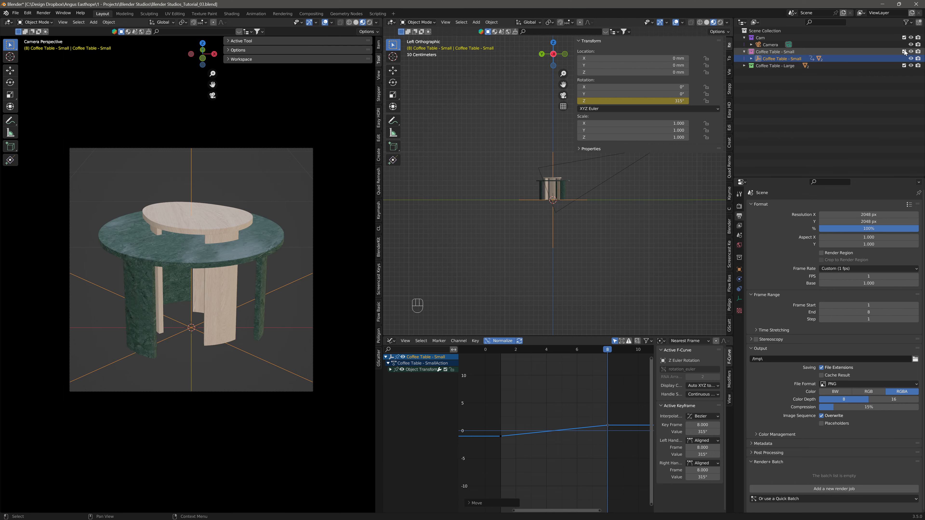
left_click(744, 65)
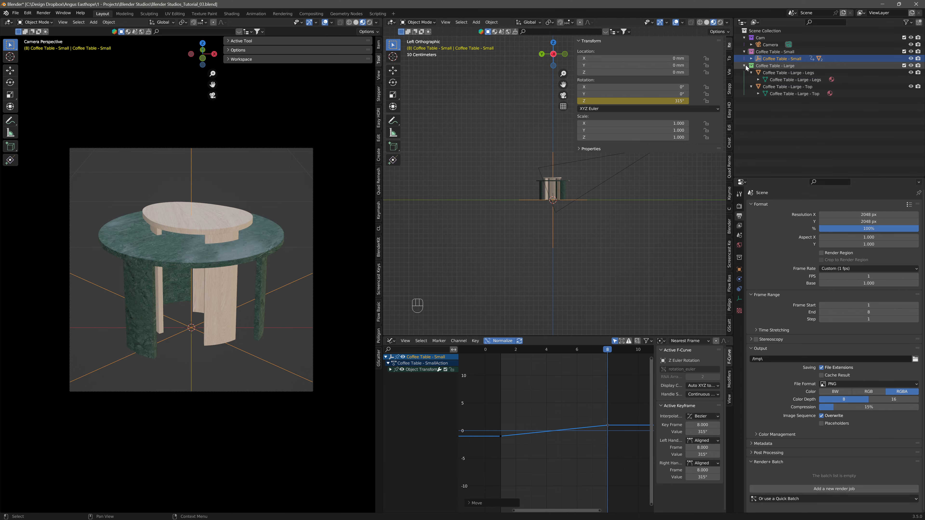
left_click(751, 58)
left_click(751, 93)
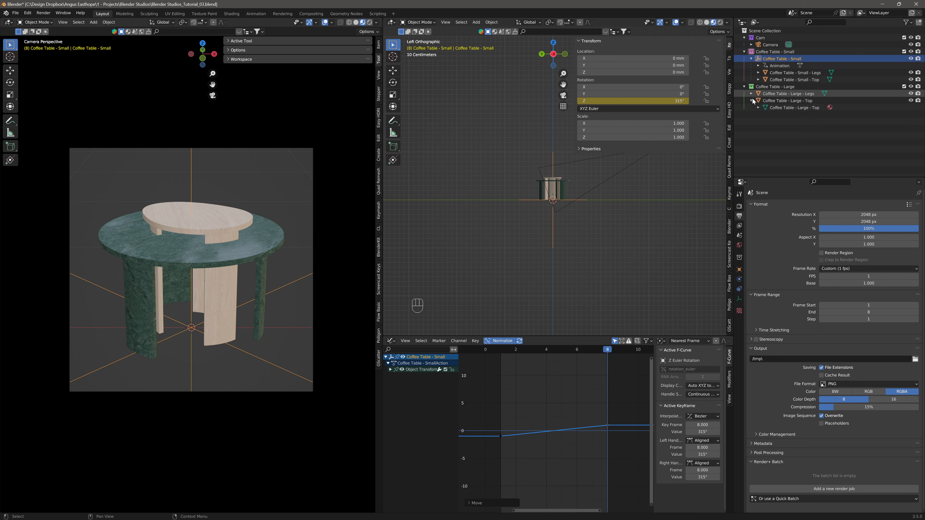
left_click(751, 100)
Step: Add a second Plain Axes empty at the scene origin and return the playhead to frame 1
left_click(765, 123)
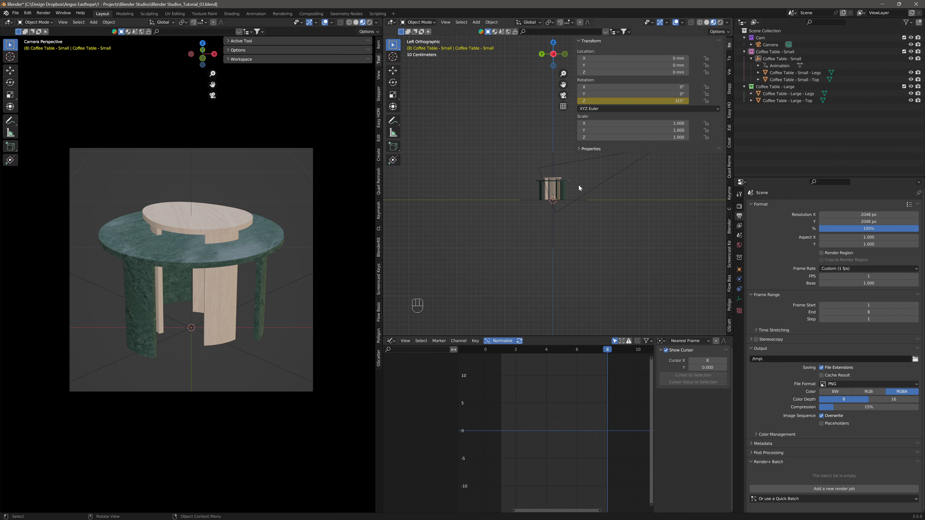
key("shift+a")
mouse_move(559, 187)
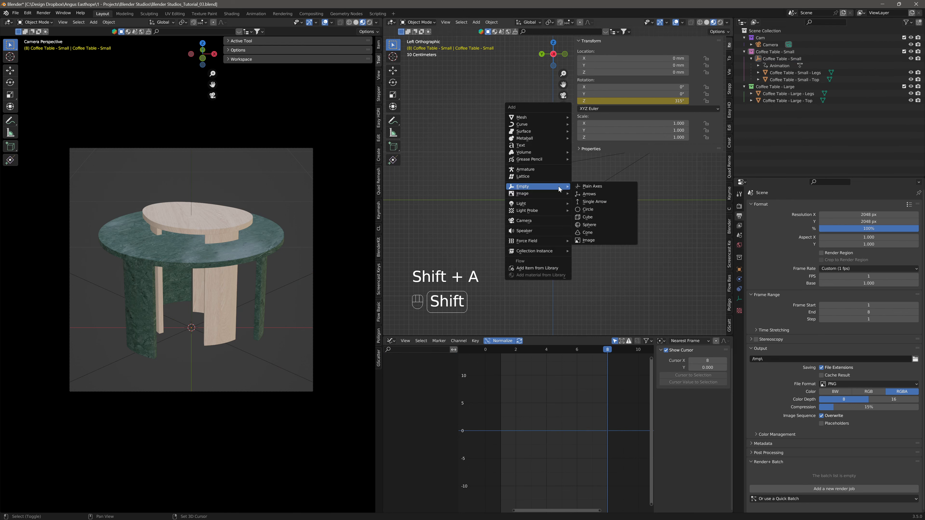
left_click(584, 187)
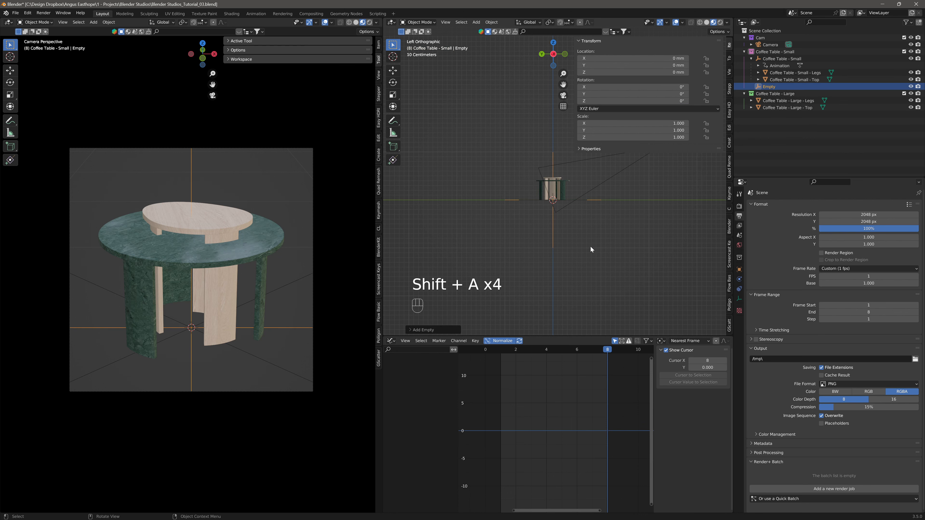
left_click_drag(607, 351, 499, 350)
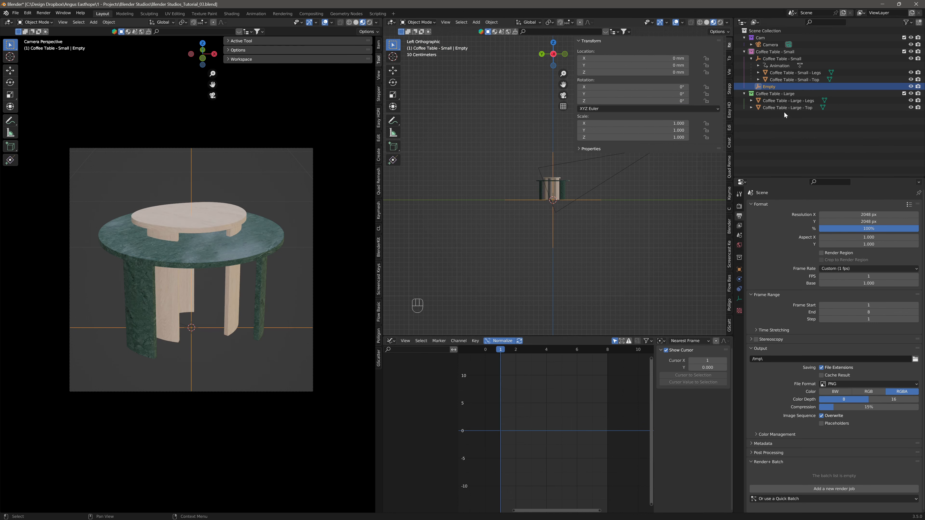
Step: Move the new empty into the Coffee Table - Large collection and rename it Coffee Table - Large
left_click_drag(769, 88, 766, 93)
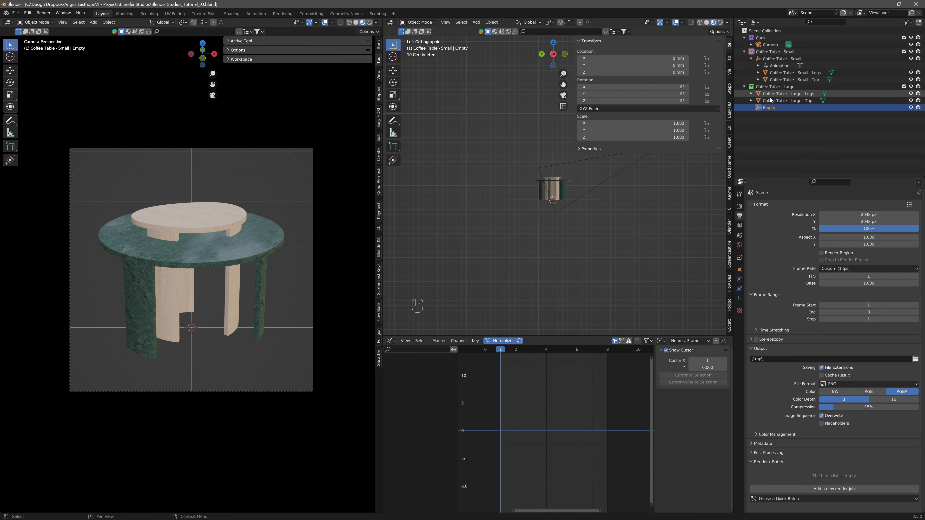
left_click(775, 94)
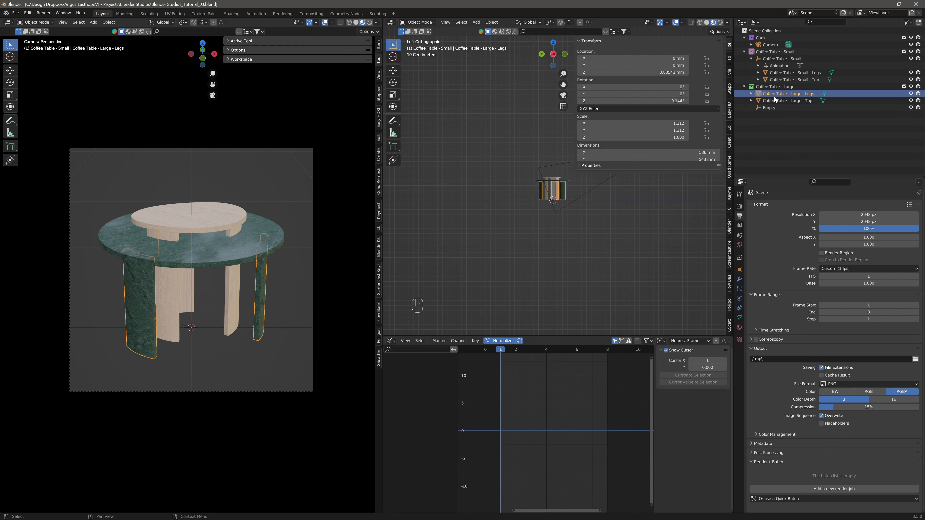
double_click(775, 94)
key("ctrl+c")
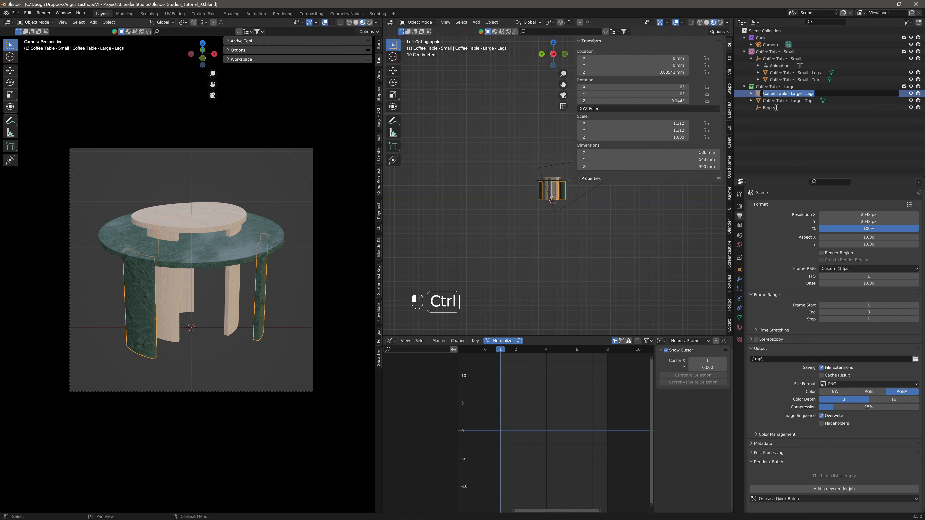
left_click(774, 107)
double_click(774, 107)
key("ctrl+v")
key("BackSpace")
key("BackSpace")
key("BackSpace")
key("BackSpace")
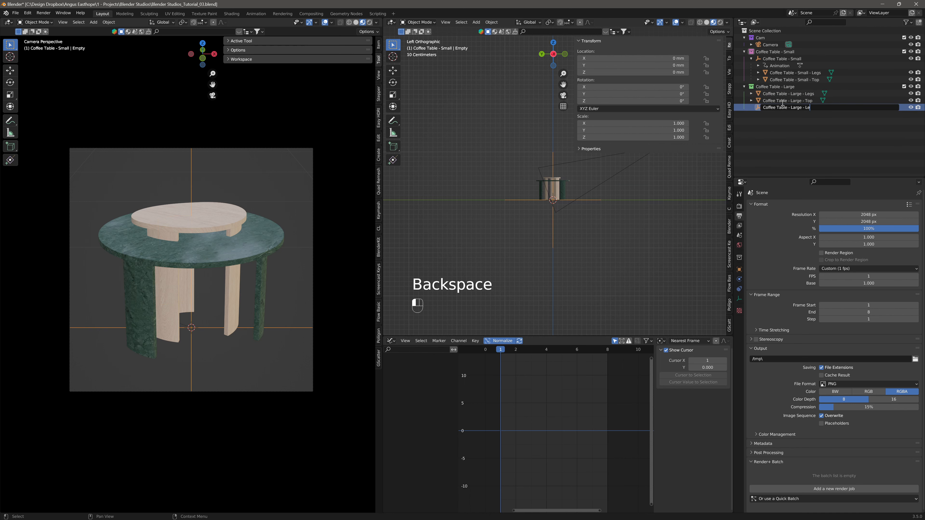
key("Return")
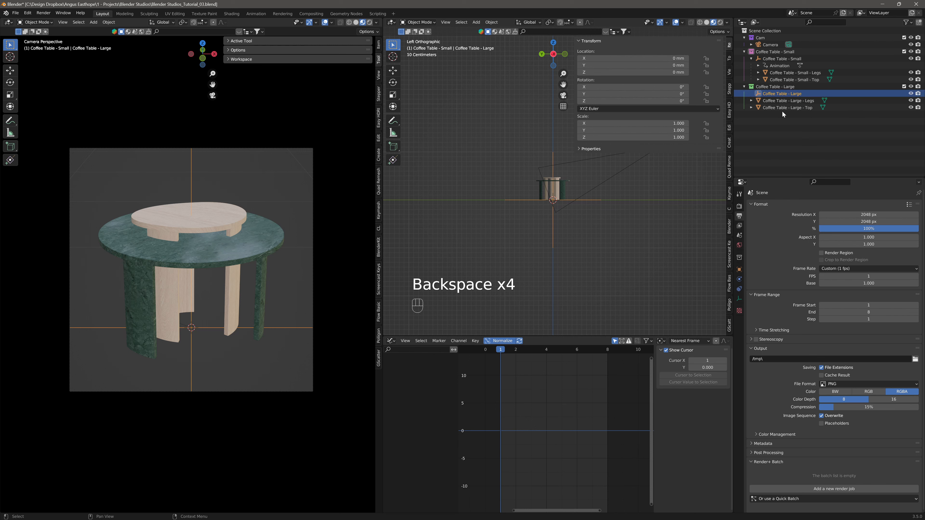
Step: Parent the large table's legs and top to the Coffee Table - Large empty
left_click(782, 111)
left_click(784, 101, "ctrl")
left_click(784, 94, "ctrl")
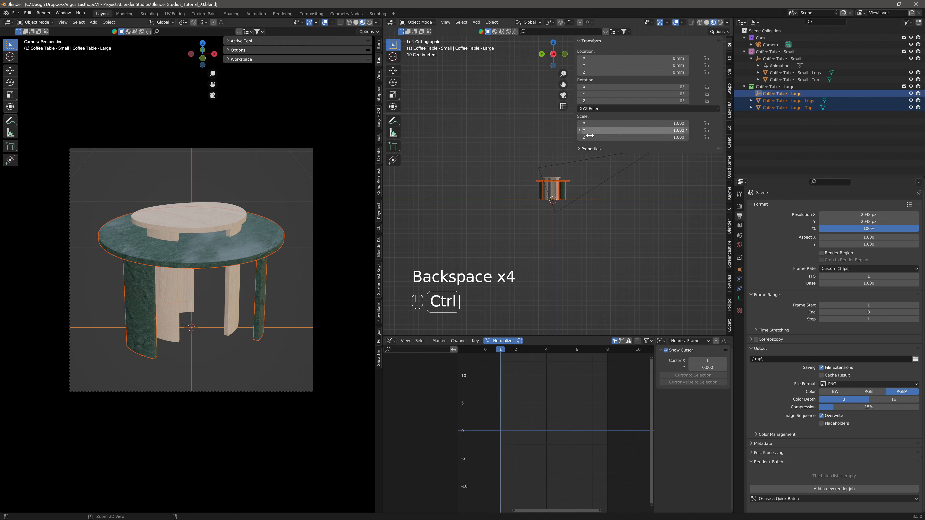
key("ctrl+p")
left_click(569, 147)
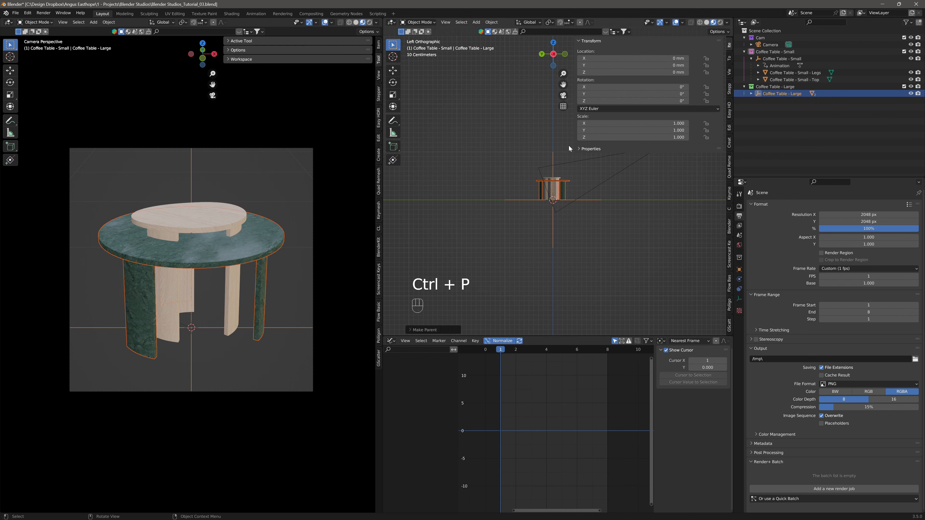
left_click(785, 137)
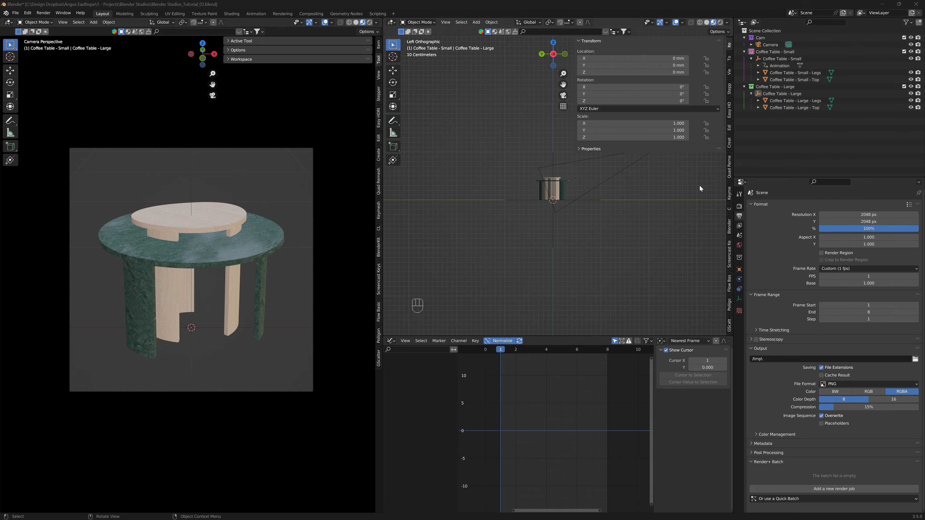
Step: Link the small table empty's animation data to the Coffee Table - Large empty and scrub the frames to check the rotation
left_click(779, 94)
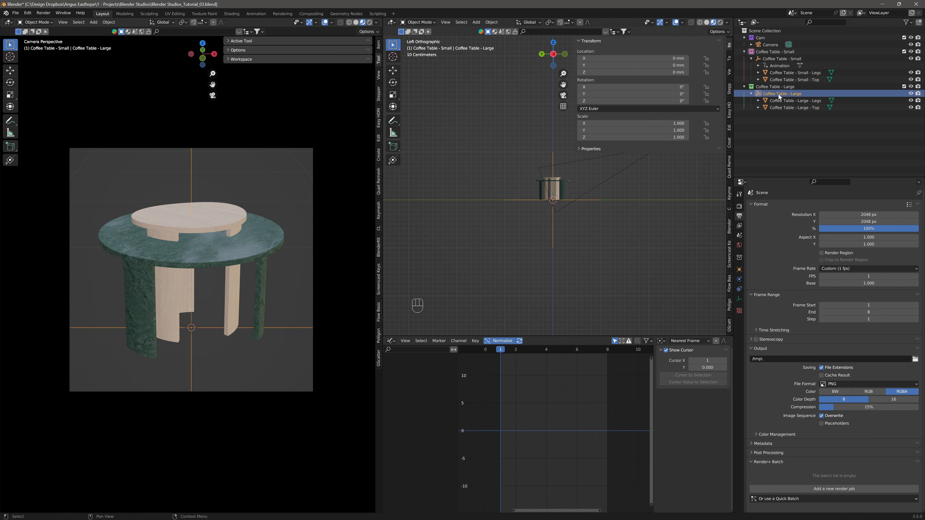
left_click(779, 59, "ctrl")
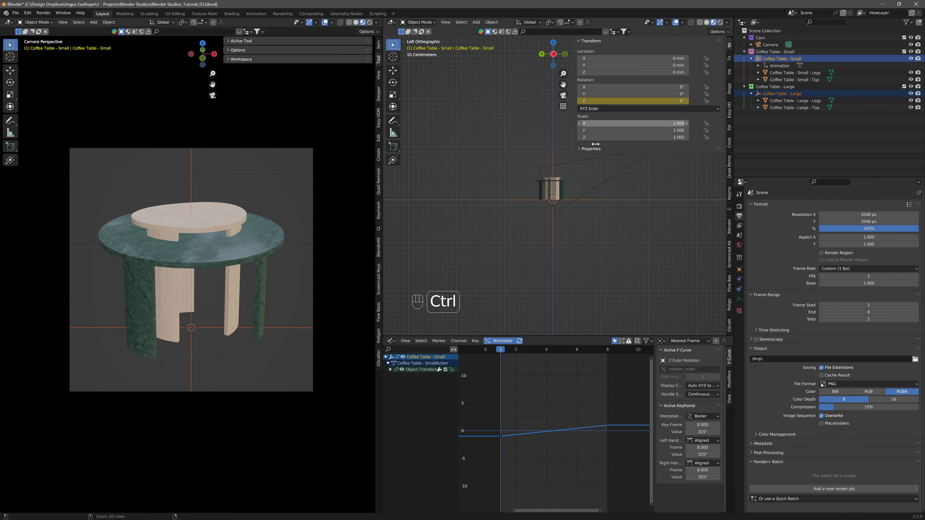
key("ctrl+l")
left_click(526, 185)
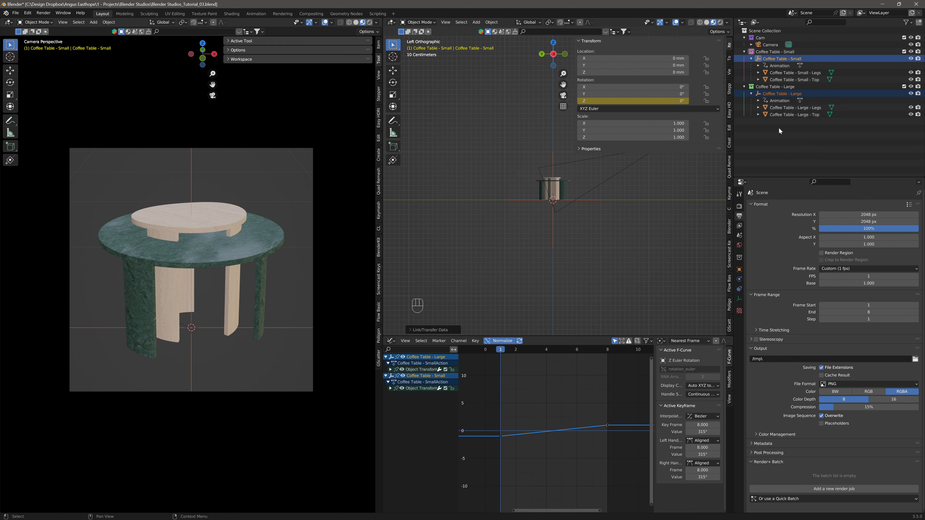
left_click(781, 152)
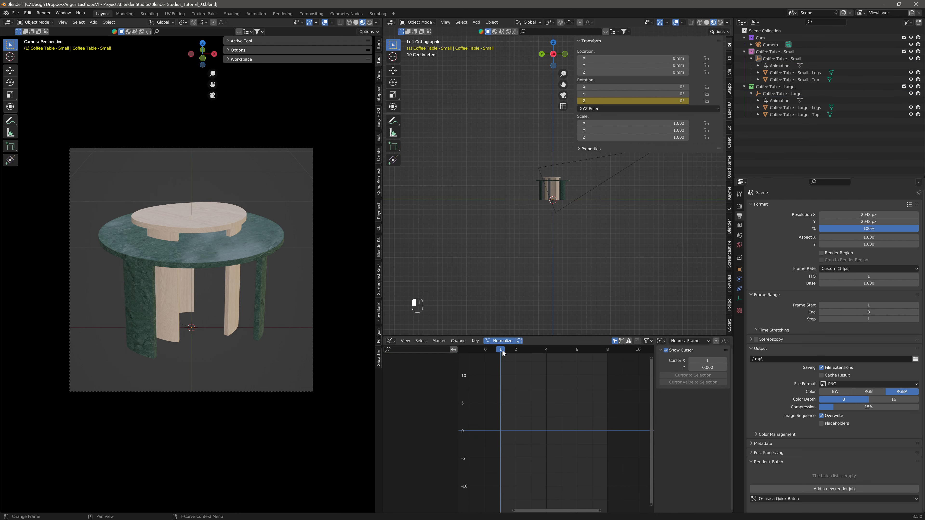
left_click_drag(503, 351, 590, 356)
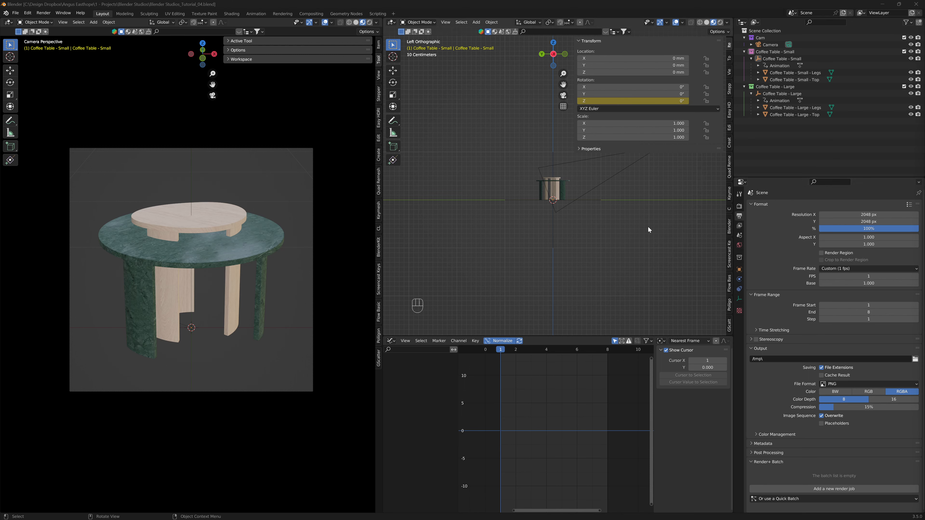
Step: Open the render properties and expand the Film section to view the Transparent option
left_click(739, 207)
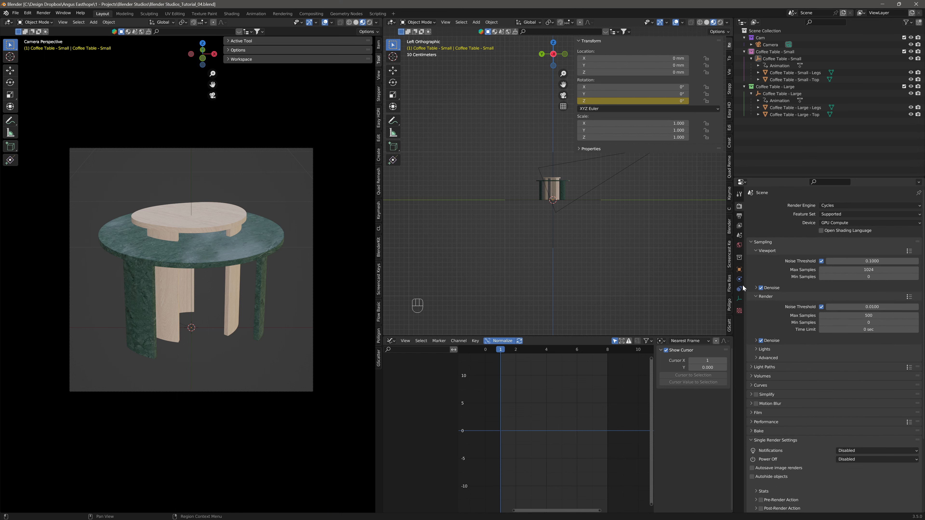
left_click(753, 412)
scroll(817, 418, "down", 3)
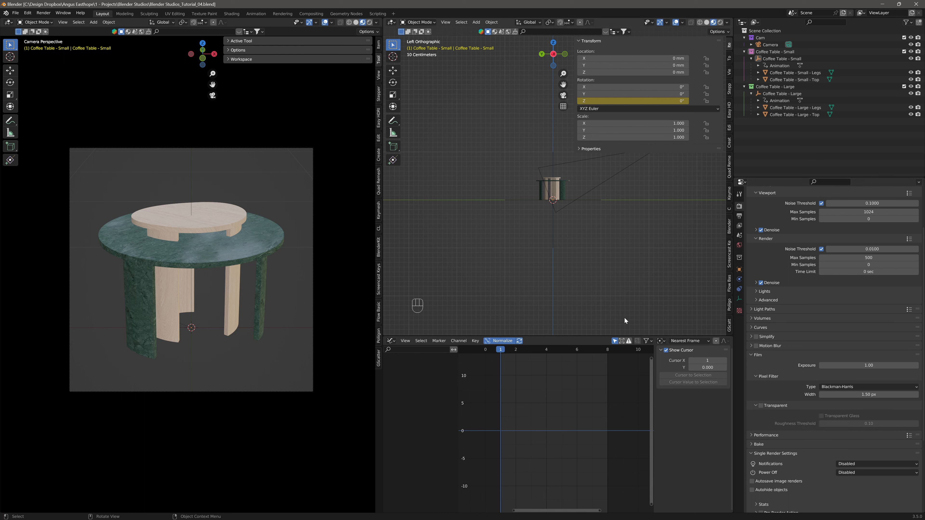
Step: Add a plane under the tables and scale it up uniformly by about 2.53 as the floor
middle_click_drag(547, 197, 571, 228)
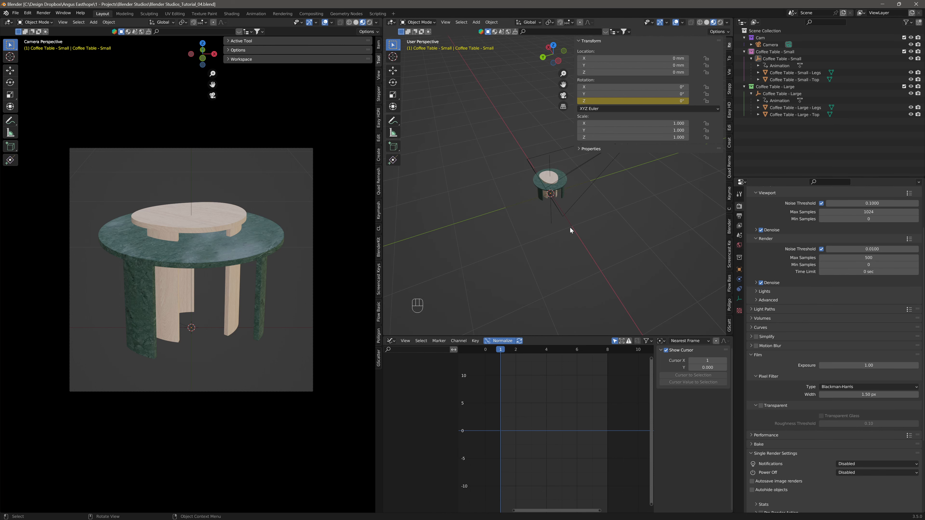
key("shift+a")
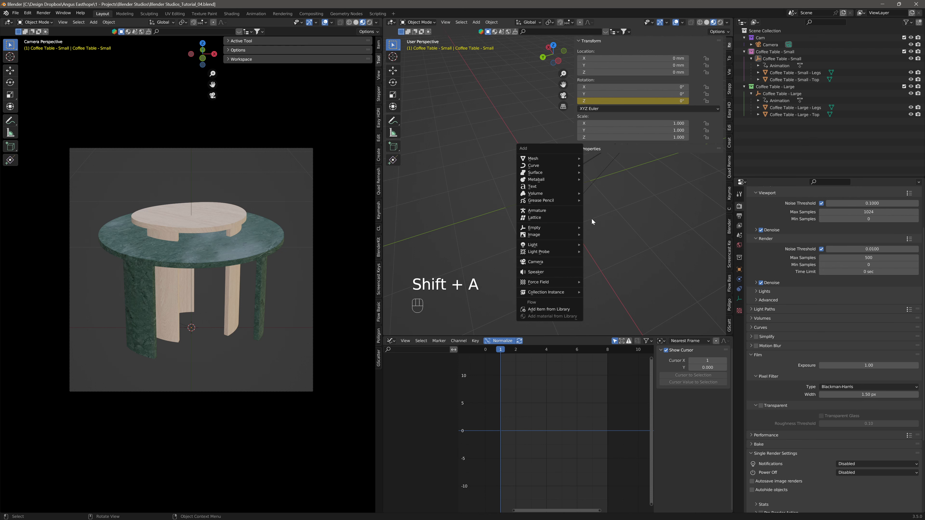
key("shift+a")
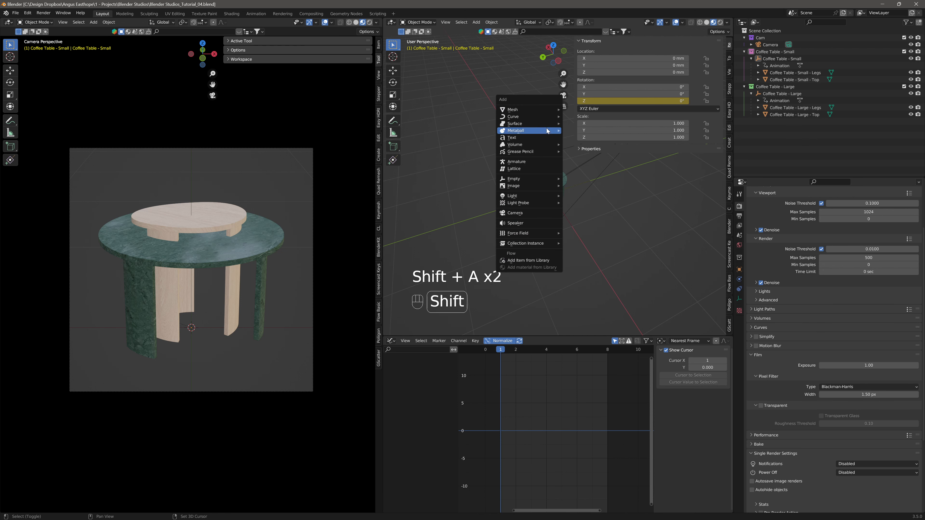
mouse_move(541, 107)
left_click(579, 110)
key("s")
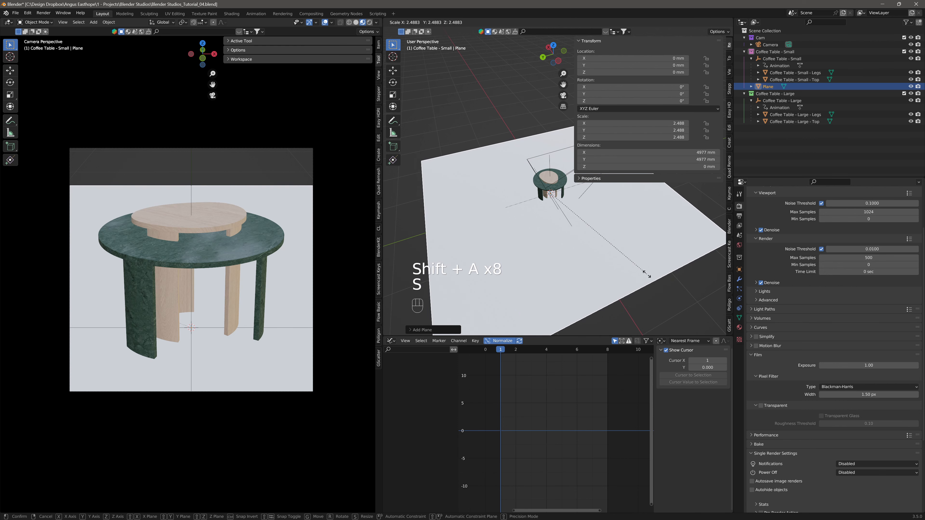
left_click(649, 278)
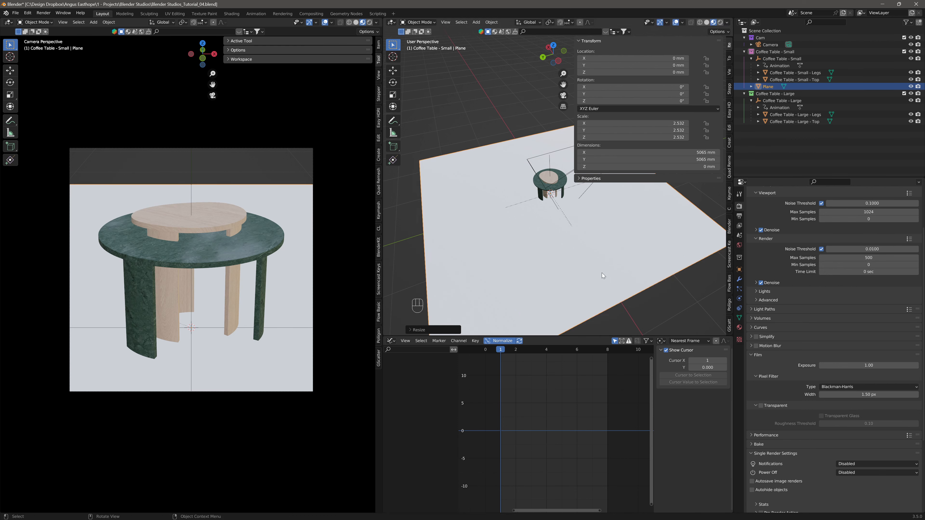
left_click(689, 304)
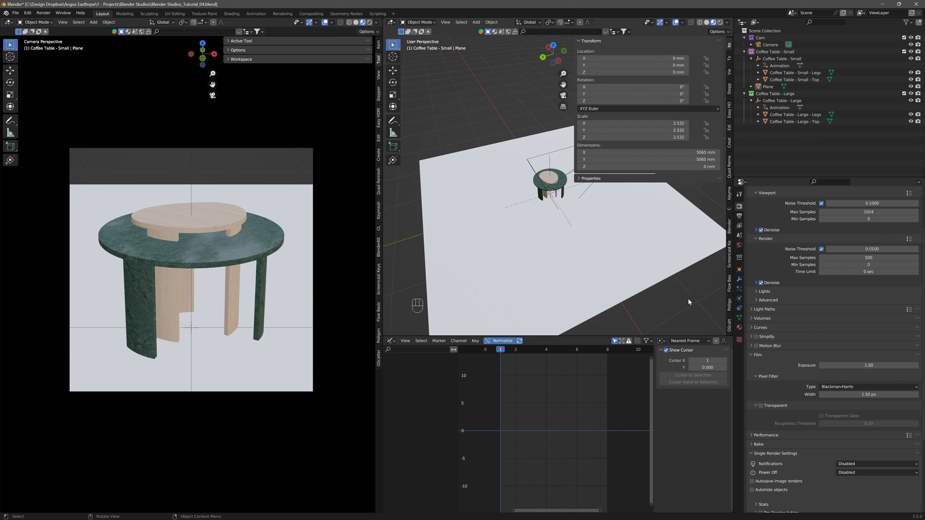
Step: Turn on Shadow Catcher in the floor plane's object visibility settings
left_click(668, 259)
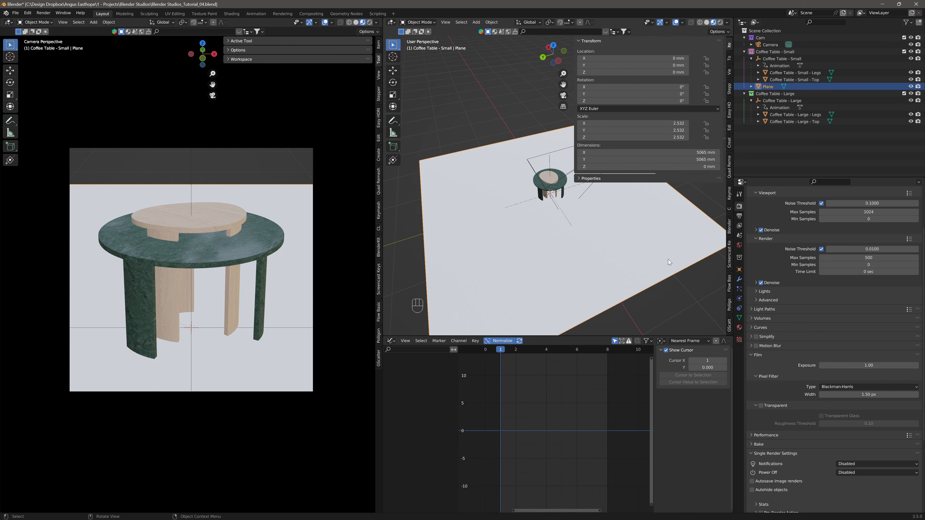
left_click(739, 270)
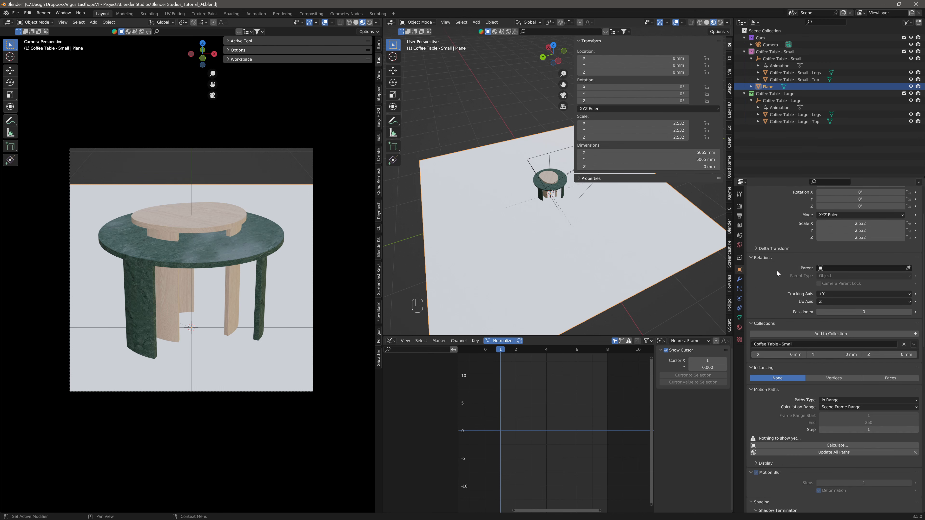
scroll(778, 270, "down", 8)
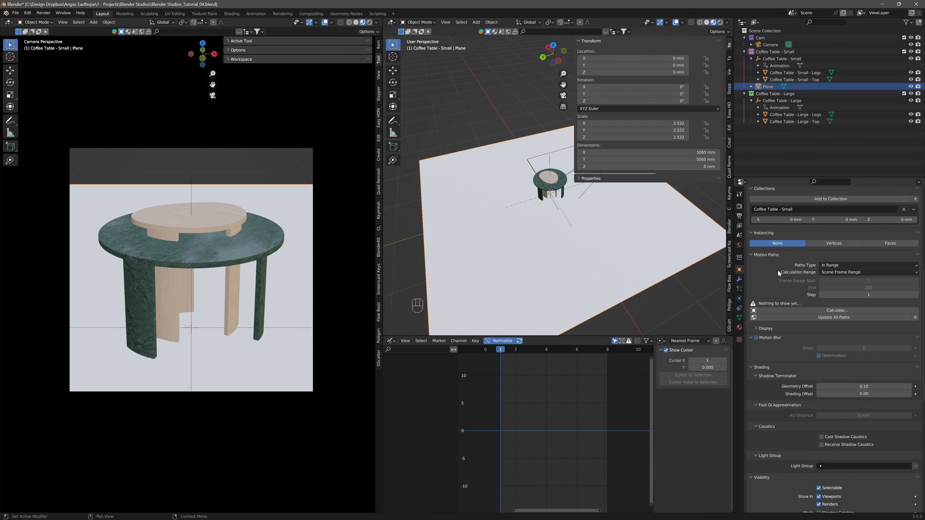
scroll(778, 271, "down", 7)
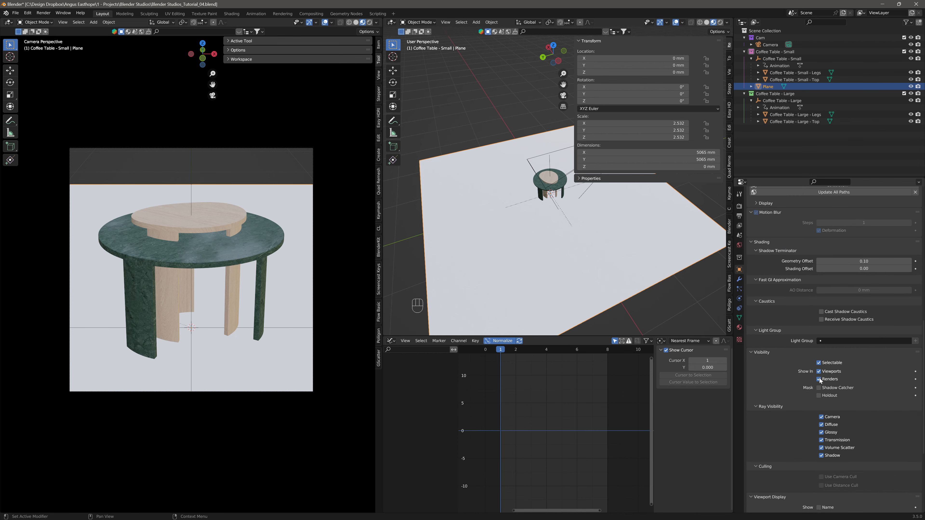
left_click(820, 388)
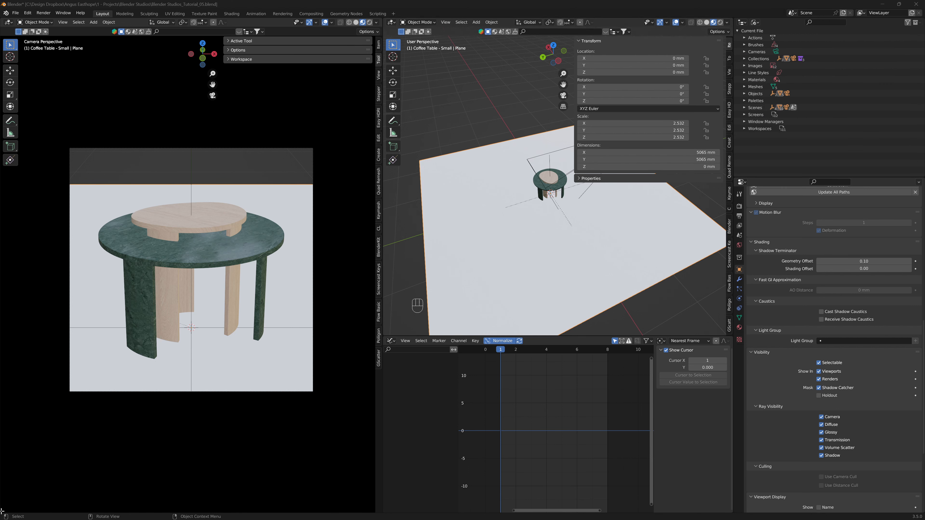
Step: Split off a new area below the camera view and make it a Shader Editor showing the World shader
left_click_drag(3, 513, 26, 334)
left_click(7, 341)
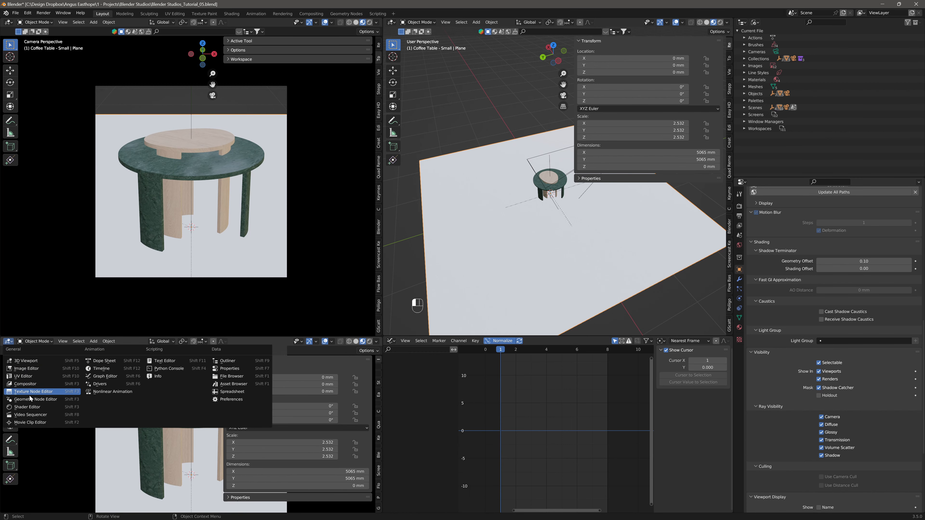
left_click(28, 408)
left_click(30, 343)
left_click(33, 357)
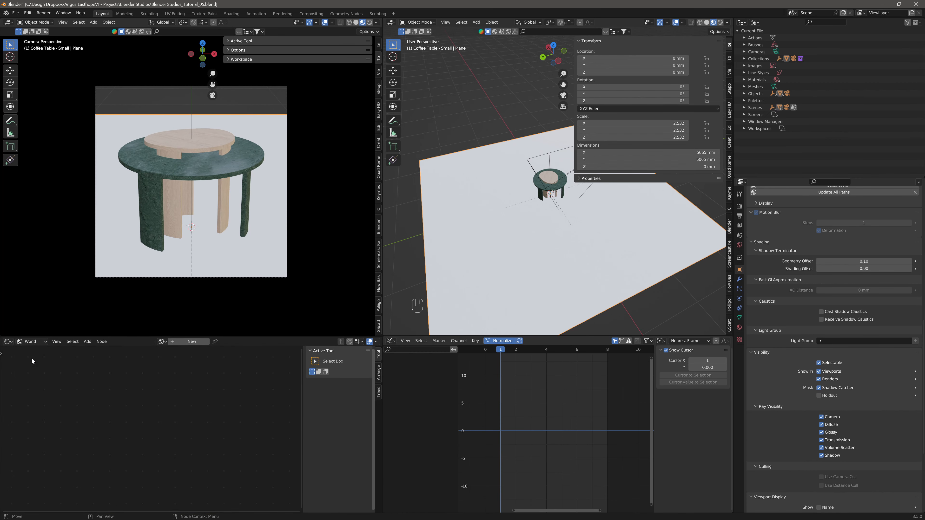
Step: Create a new world and widen the Shader Editor and camera view to make room for its nodes
left_click(183, 342)
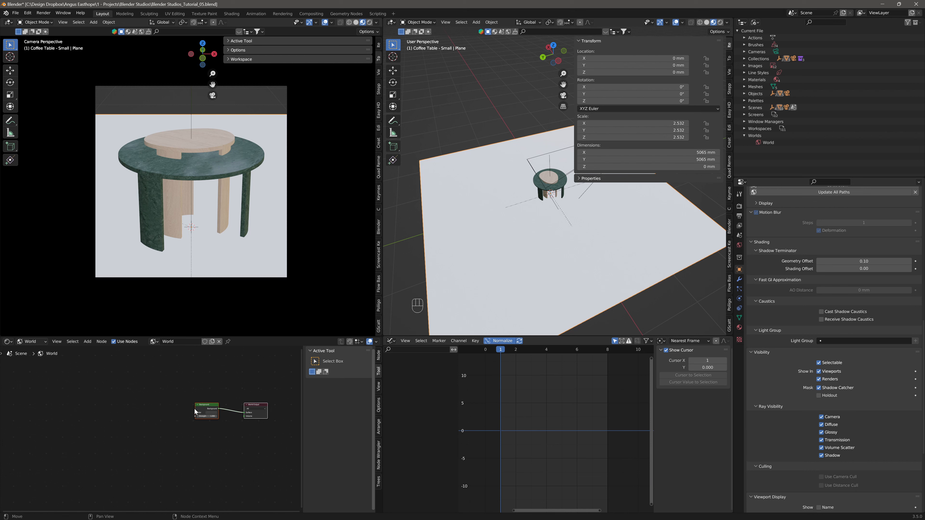
scroll(202, 406, "up", 2)
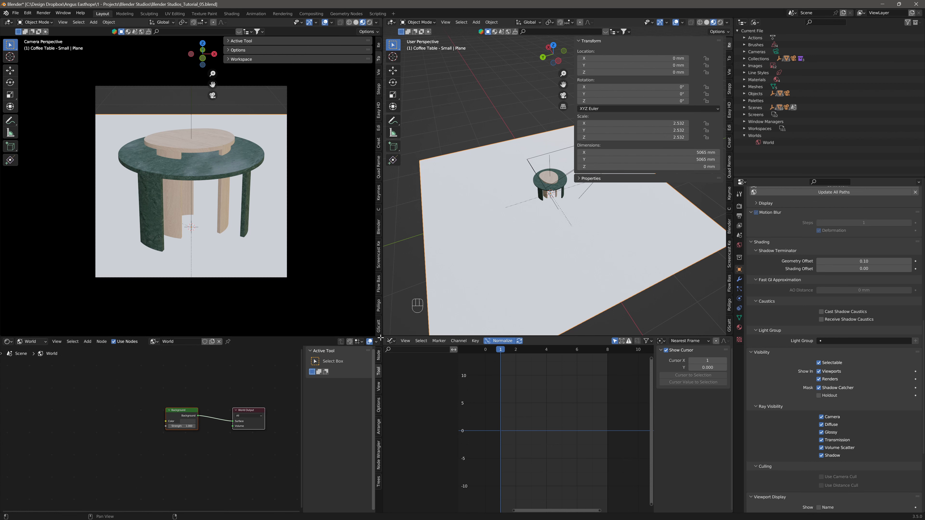
left_click_drag(381, 320, 548, 317)
scroll(224, 432, "up", 3)
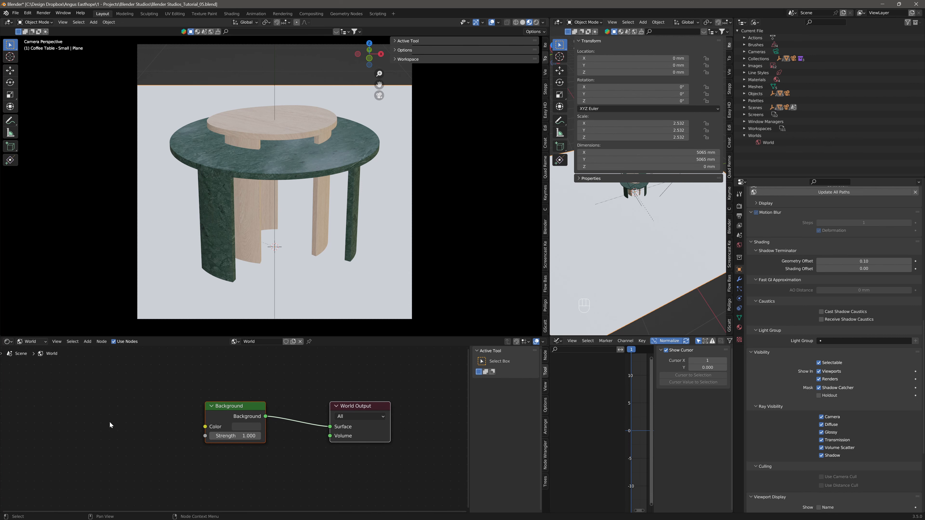
Step: Add a Mix Shader node and insert it between the Background and World Output nodes
middle_click_drag(125, 413, 170, 411)
key("shift+a")
left_click(170, 412)
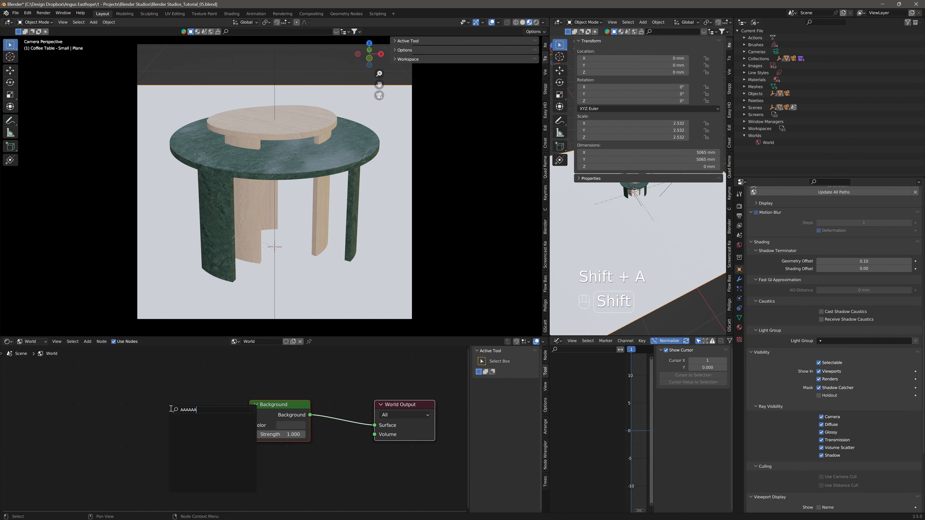
key("BackSpace")
key("BackSpace")
key("BackSpace")
key("BackSpace")
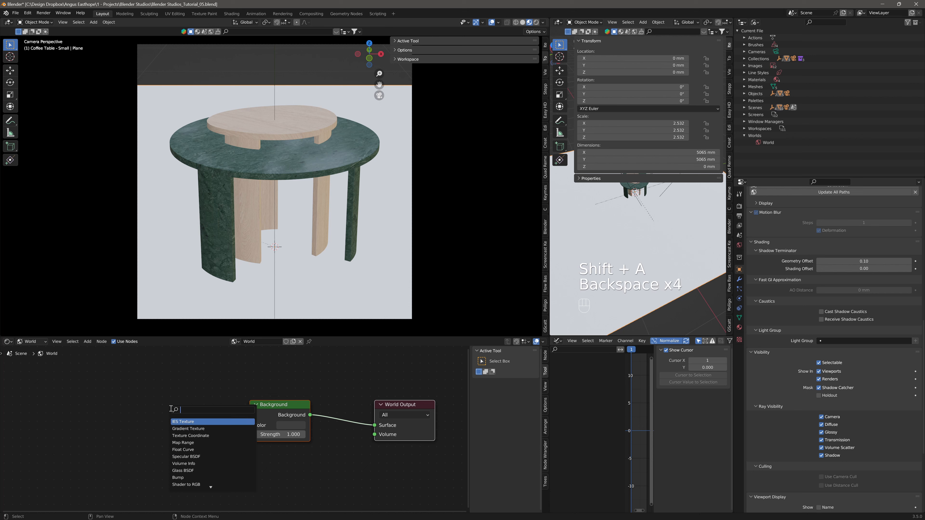
type("mi")
left_click(188, 429)
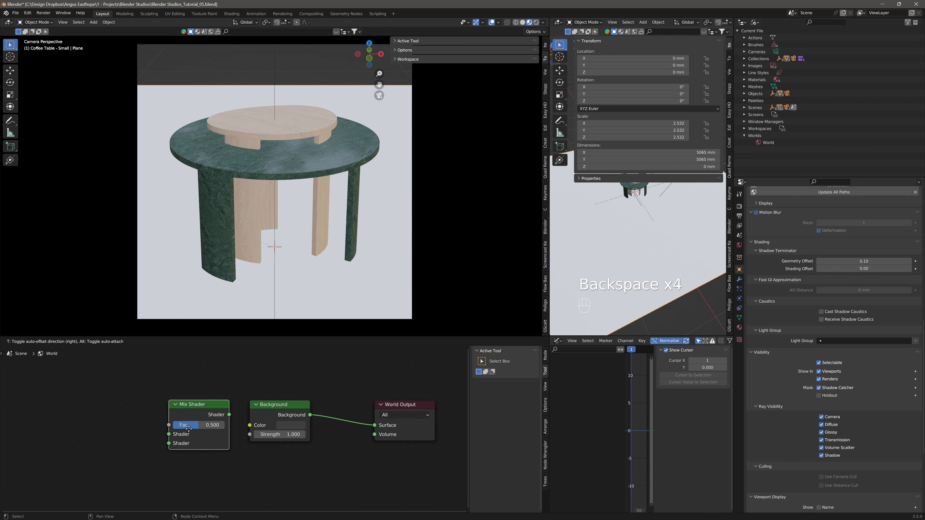
left_click(365, 416)
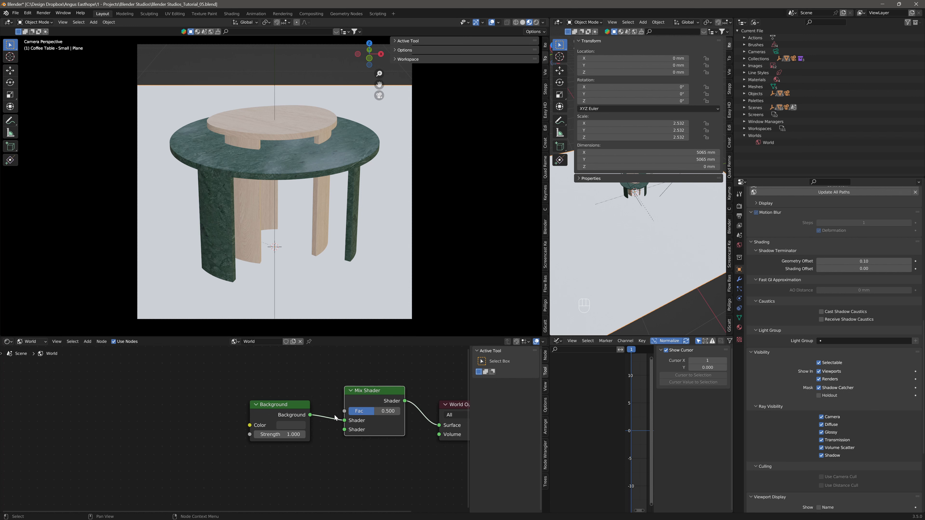
Step: Move the Background node away from the Mix Shader and add a Node Wrangler texture setup to it
left_click_drag(276, 403, 243, 368)
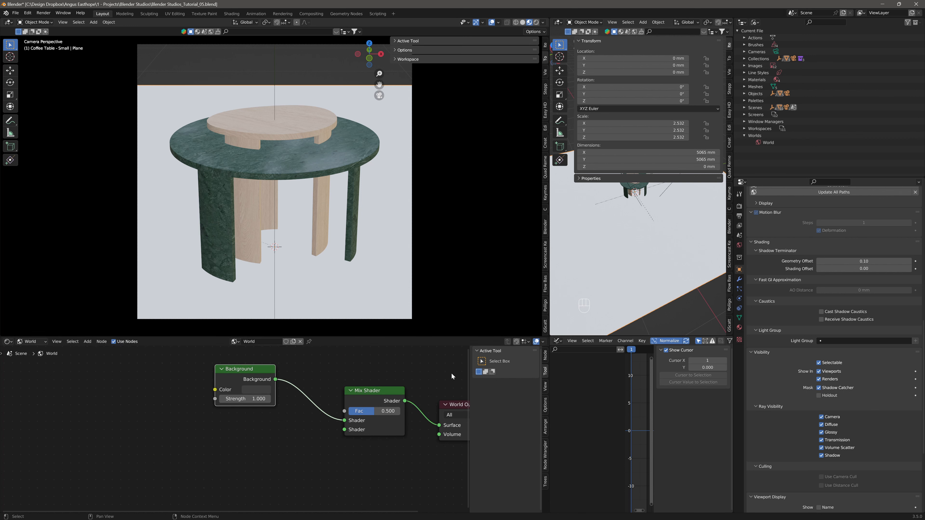
left_click(545, 455)
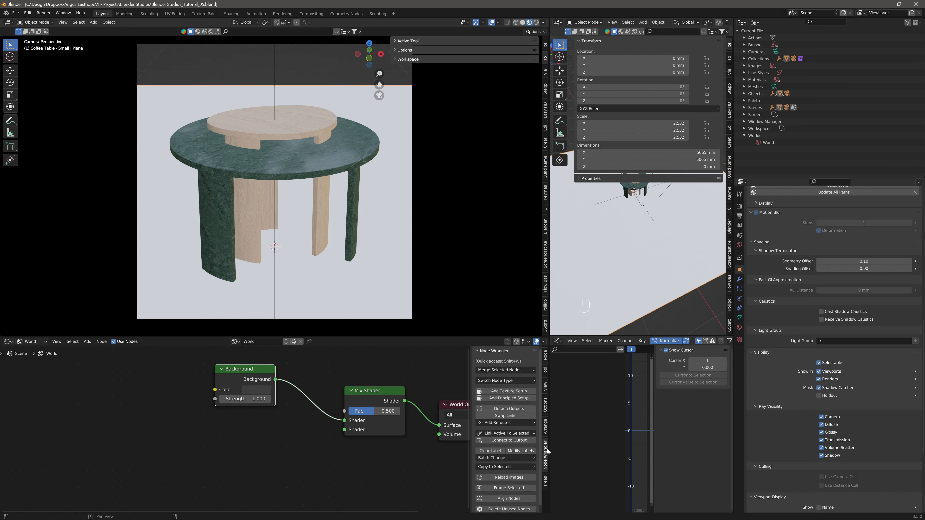
left_click(509, 391)
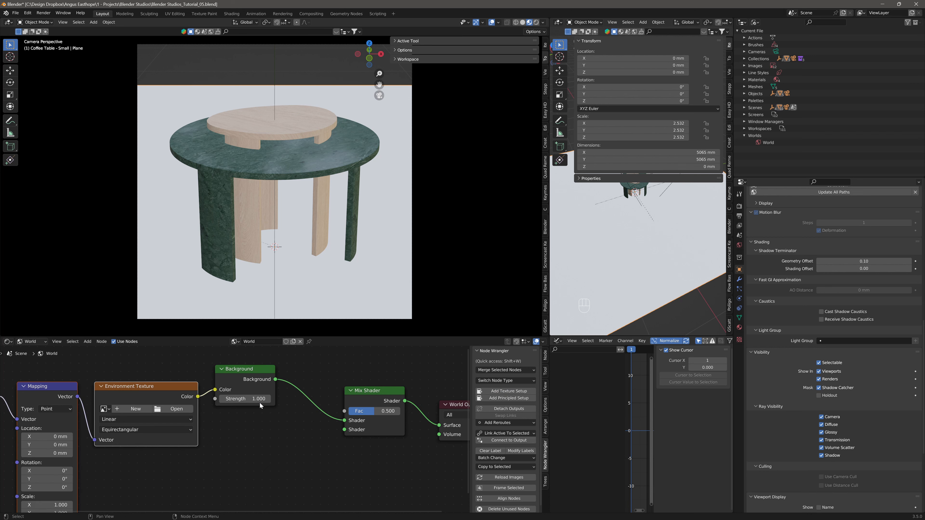
scroll(269, 410, "down", 3)
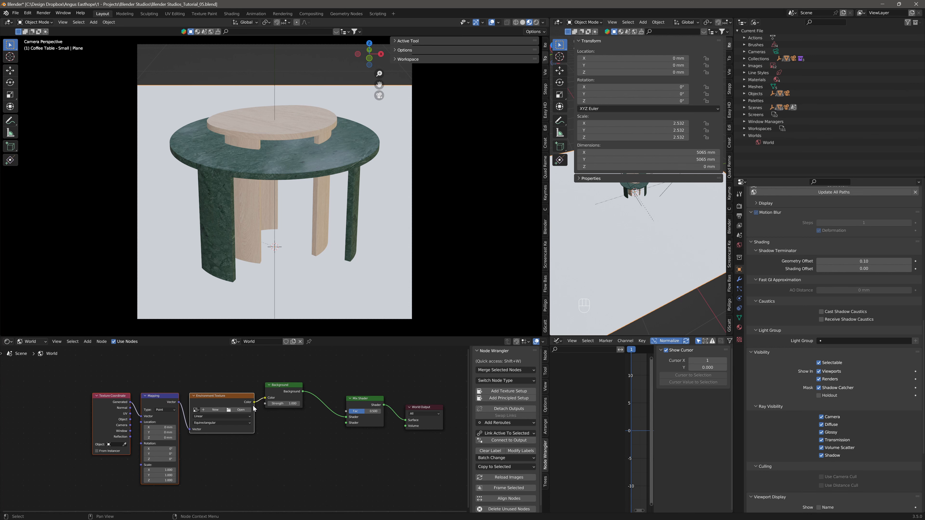
Step: Load MR_INT-002_BathroomHard_Pierre.hdr from the HDRI folder into the Environment Texture node
left_click(241, 410)
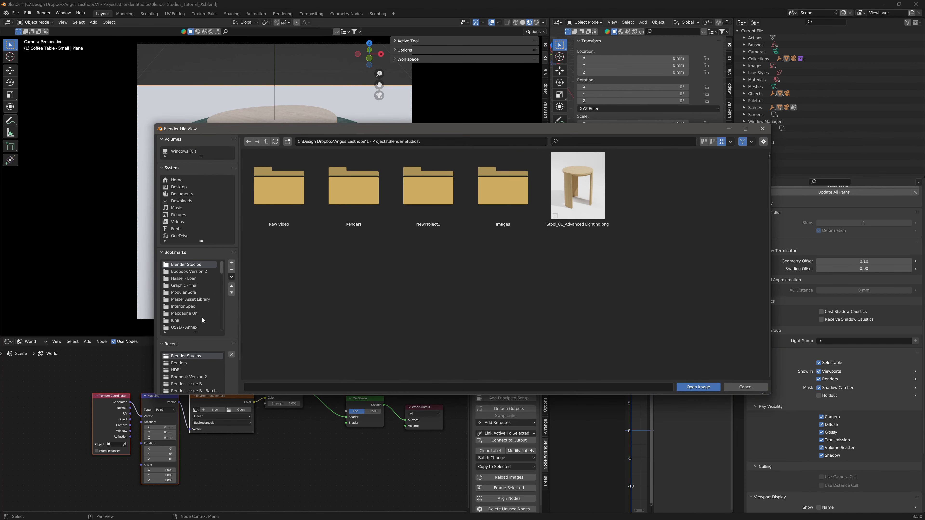
scroll(202, 320, "down", 10)
left_click(202, 320)
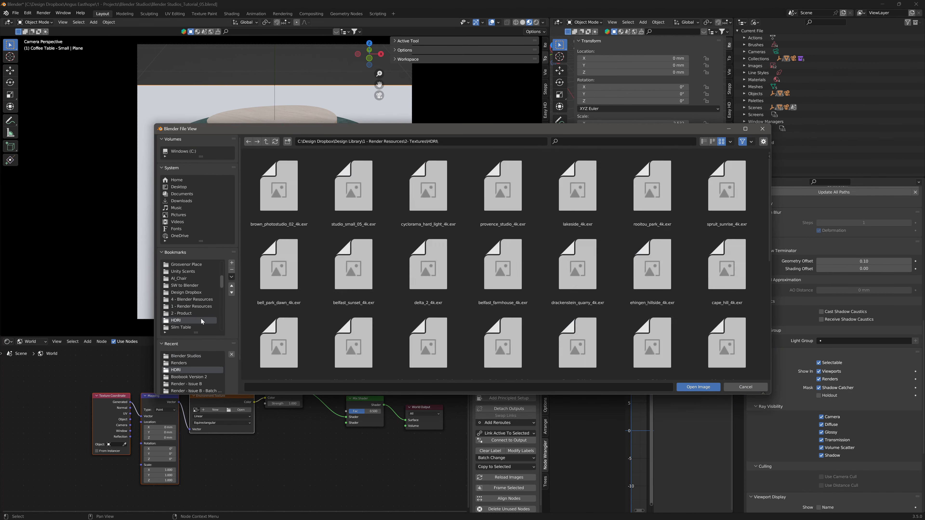
scroll(565, 288, "down", 8)
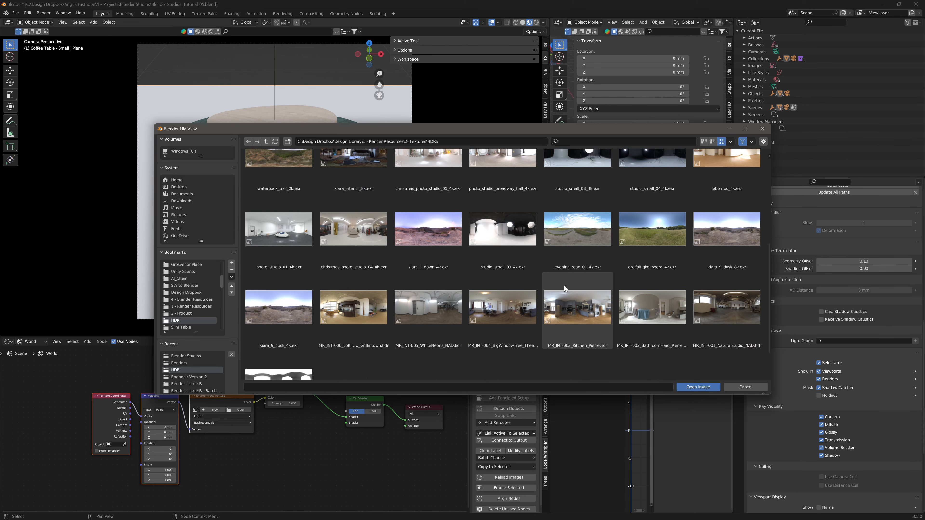
scroll(565, 289, "down", 2)
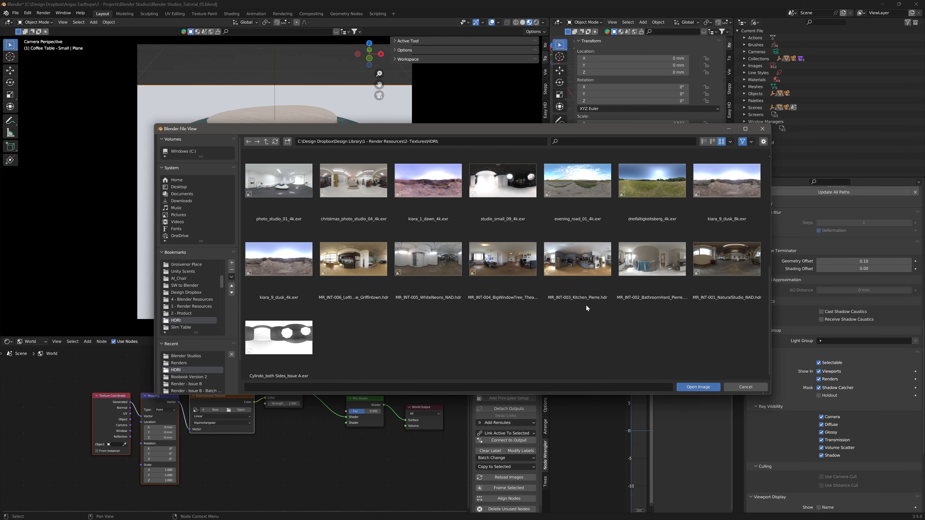
left_click(652, 259)
left_click(706, 387)
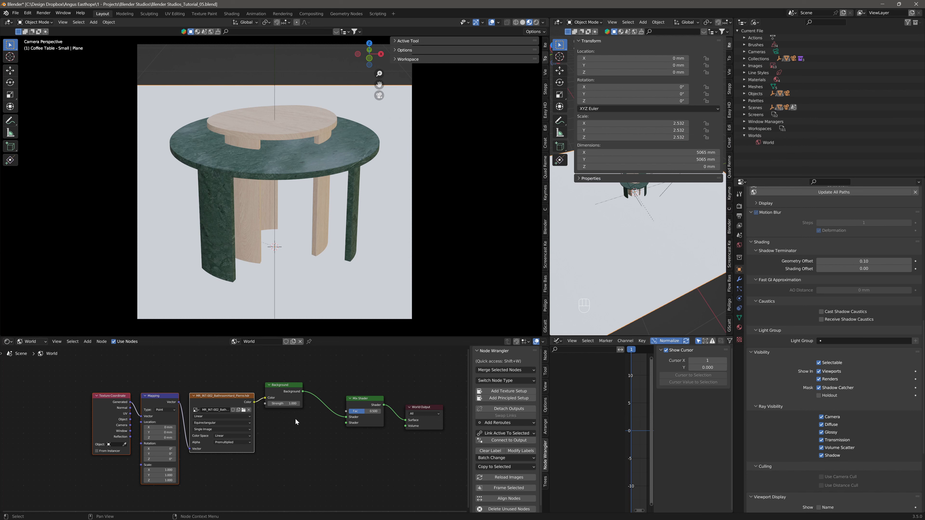
Step: Add a Light Path node above the Background node and connect its Is Camera Ray output to the Mix Shader's Fac
scroll(288, 432, "down", 2)
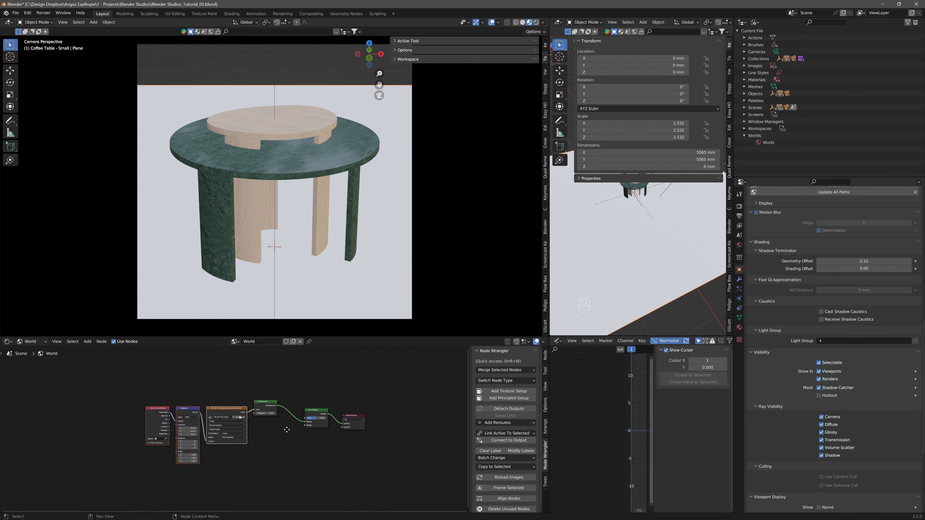
mouse_move(288, 431)
middle_mouse_down()
mouse_move(303, 374)
mouse_move(294, 416)
middle_mouse_up()
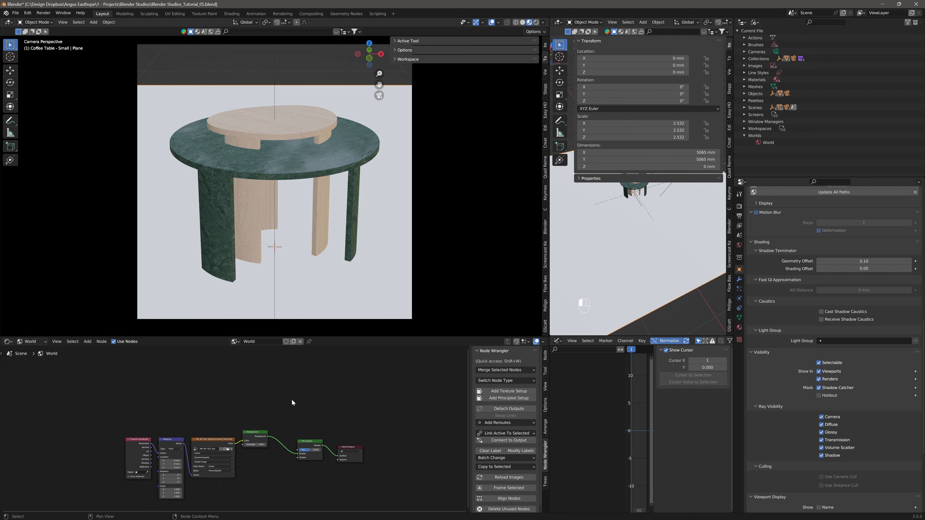
key("shift+a")
left_click(293, 400)
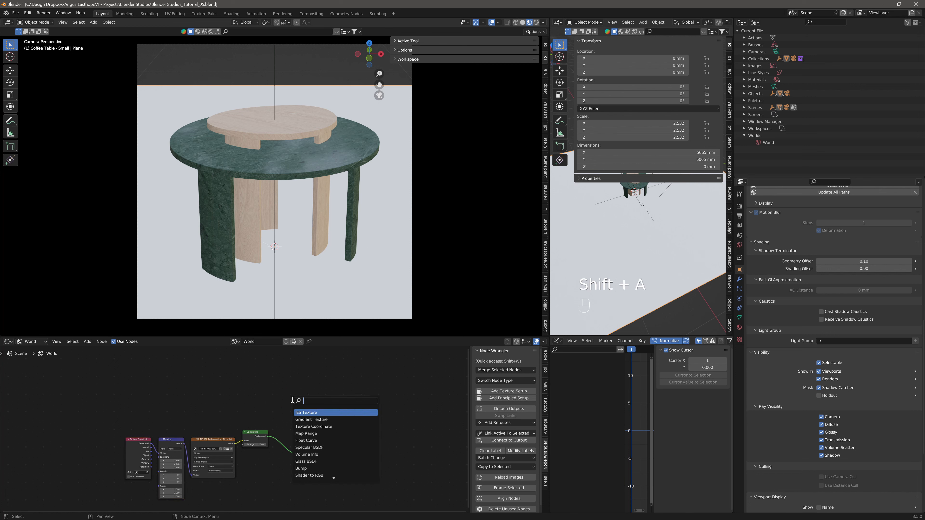
type("light")
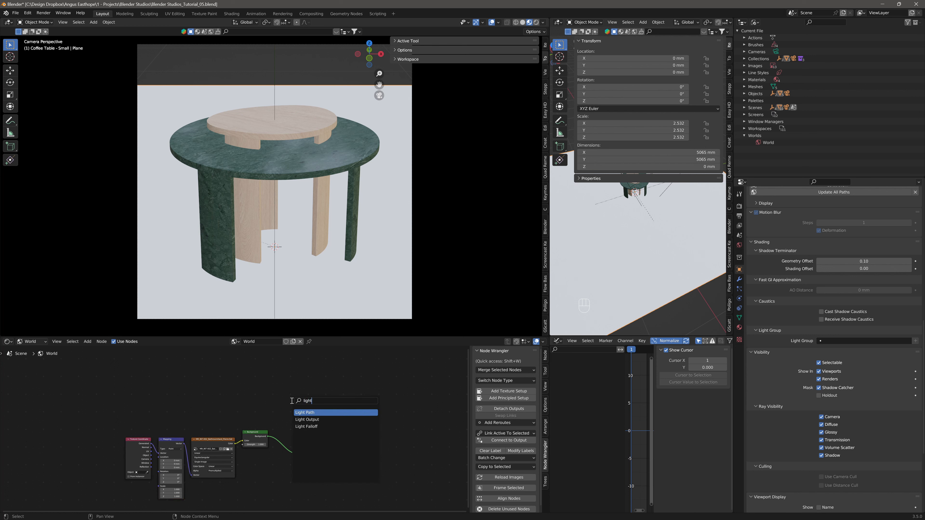
key("Return")
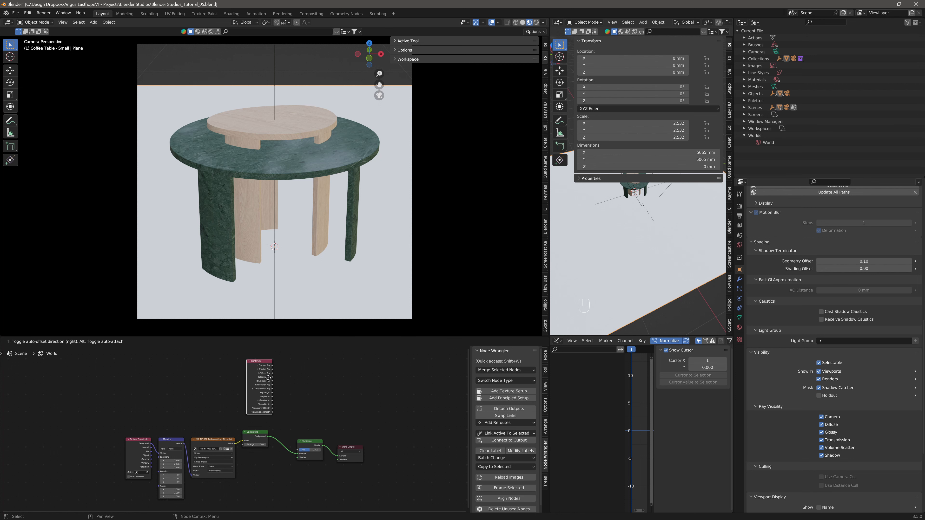
left_click(271, 366)
left_click_drag(272, 366, 298, 451)
middle_click_drag(272, 479, 275, 447)
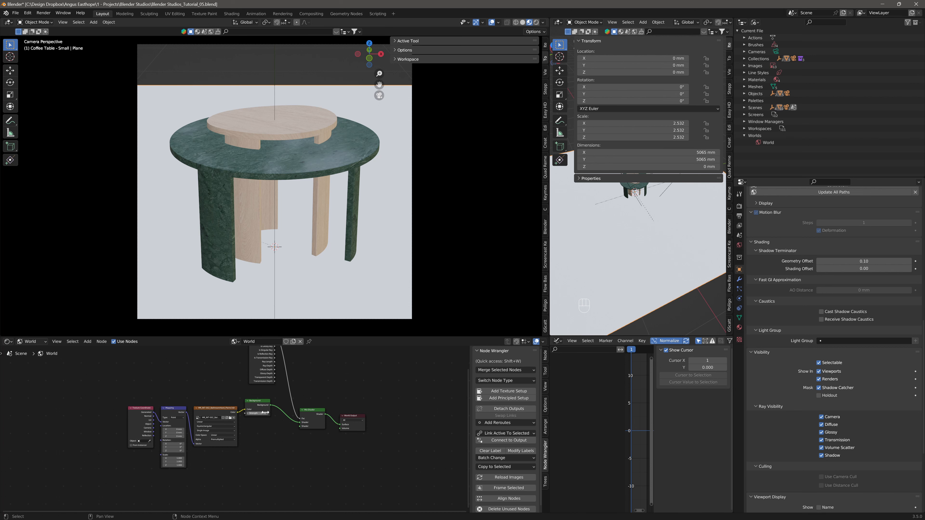
Step: Duplicate the Background node below the original, make its color white, and connect it to the Mix Shader's second shader input
left_click(265, 407)
key("ctrl+c")
key("ctrl+v")
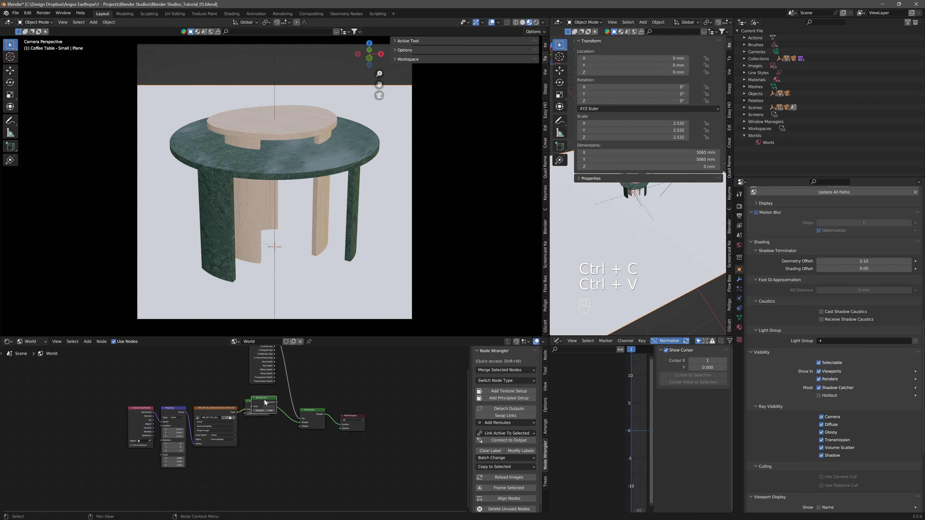
right_click(266, 403)
left_click(293, 390)
left_click_drag(263, 400, 256, 439)
left_click(261, 446)
left_click_drag(270, 442, 285, 396)
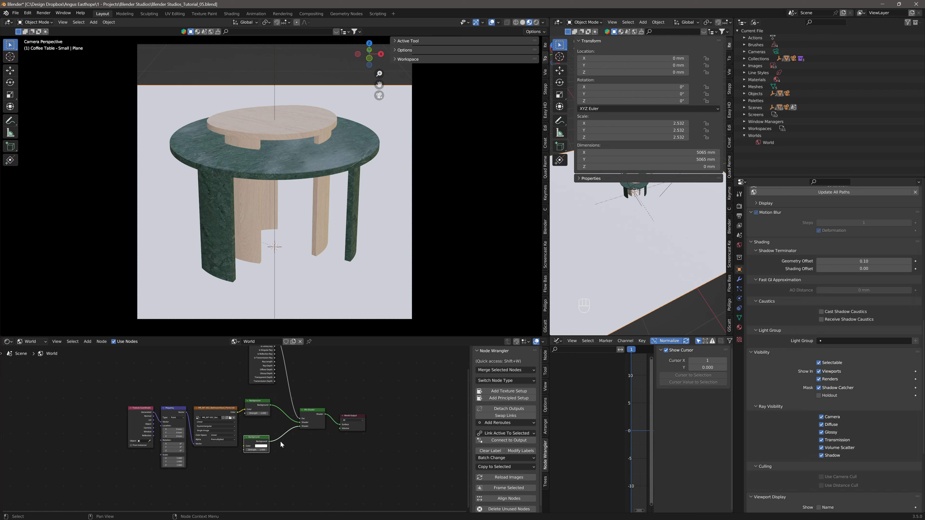
middle_click_drag(252, 415, 254, 438)
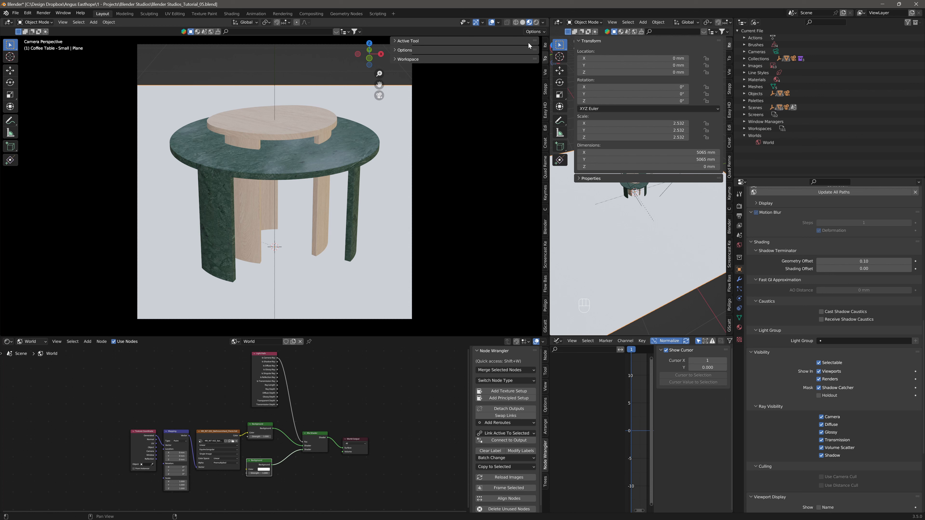
Step: Show the camera view in Rendered shading and set the environment Mapping node's Z rotation to 187°
left_click(536, 22)
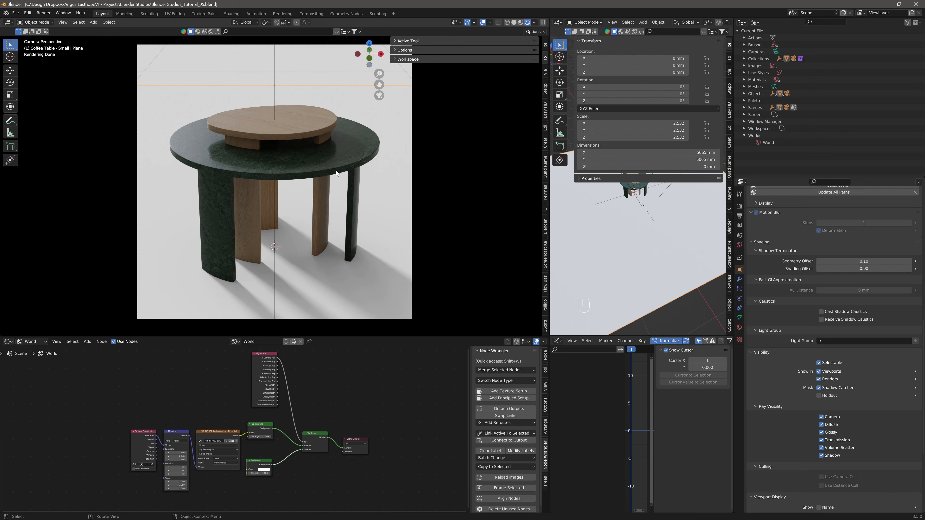
scroll(201, 423, "up", 4)
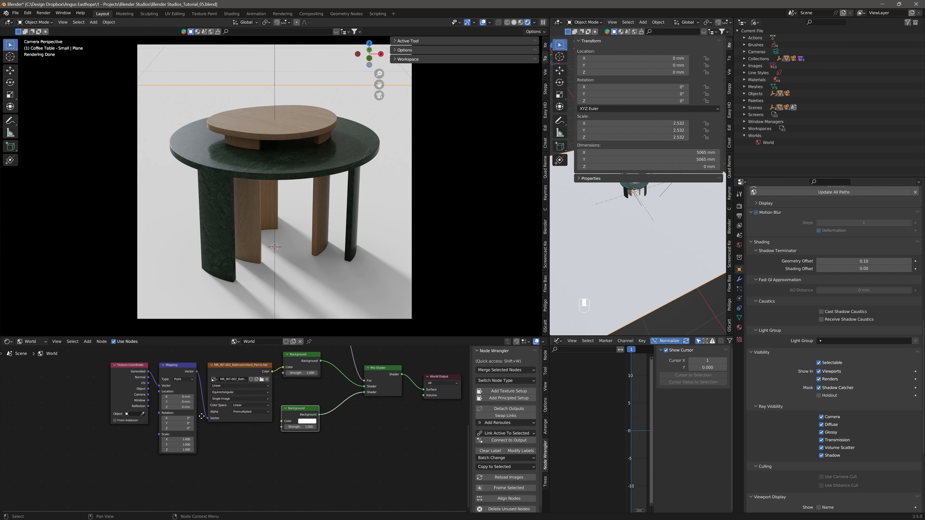
middle_click_drag(201, 423, 195, 455)
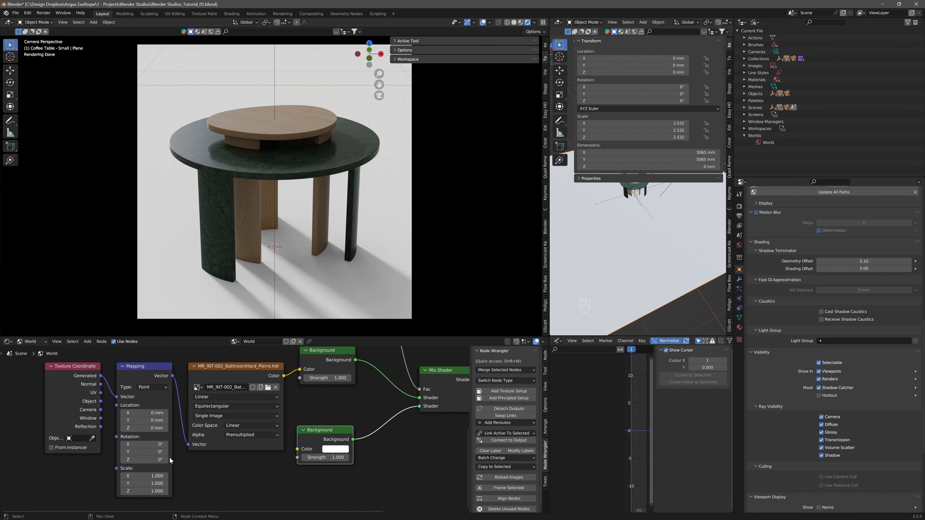
left_click_drag(149, 460, 217, 460)
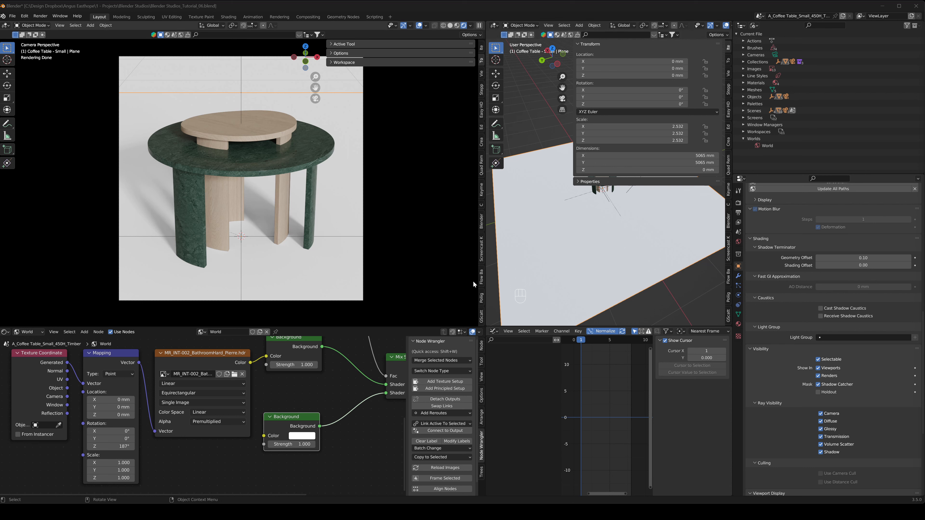
Step: Widen the Graph Editor area, change it to an Outliner in Scenes display mode, and collapse the scene entry
left_click_drag(484, 320, 394, 320)
left_click(404, 332)
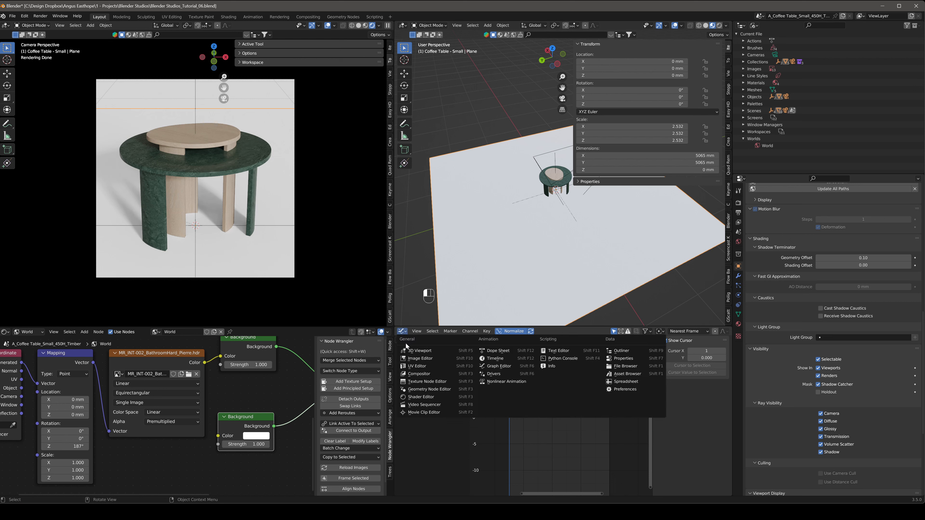
left_click(621, 350)
left_click(415, 331)
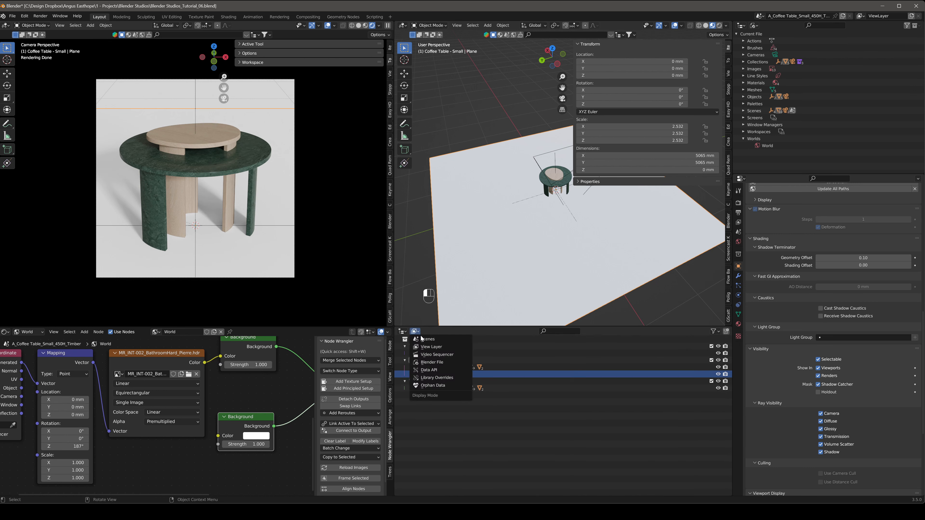
left_click(422, 342)
left_click(405, 340)
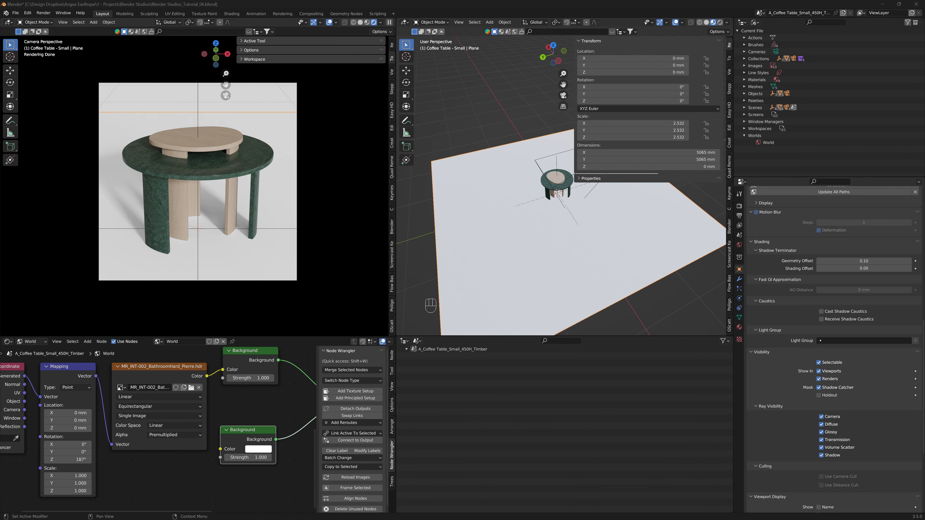
Step: Check the scene names in the Google Sheets list, and make a full copy of the current scene in Blender
key("alt+Tab")
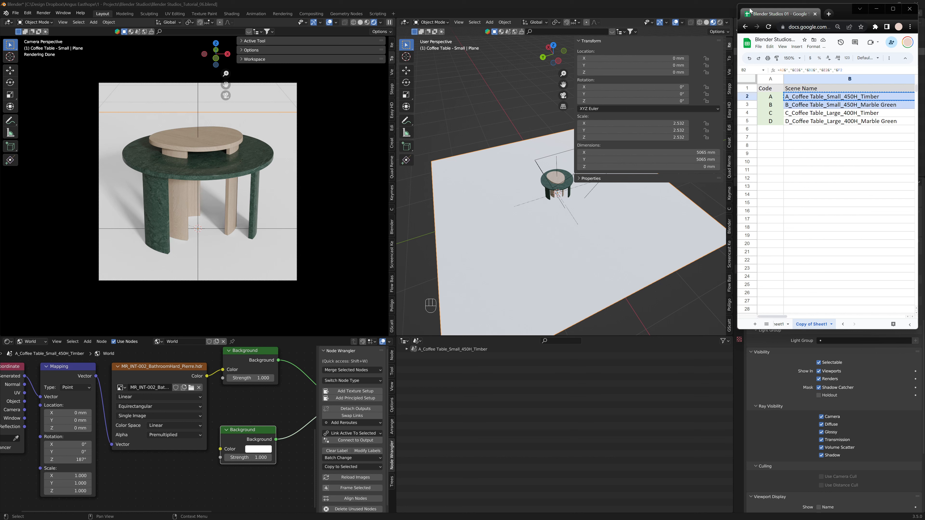
left_click(876, 8)
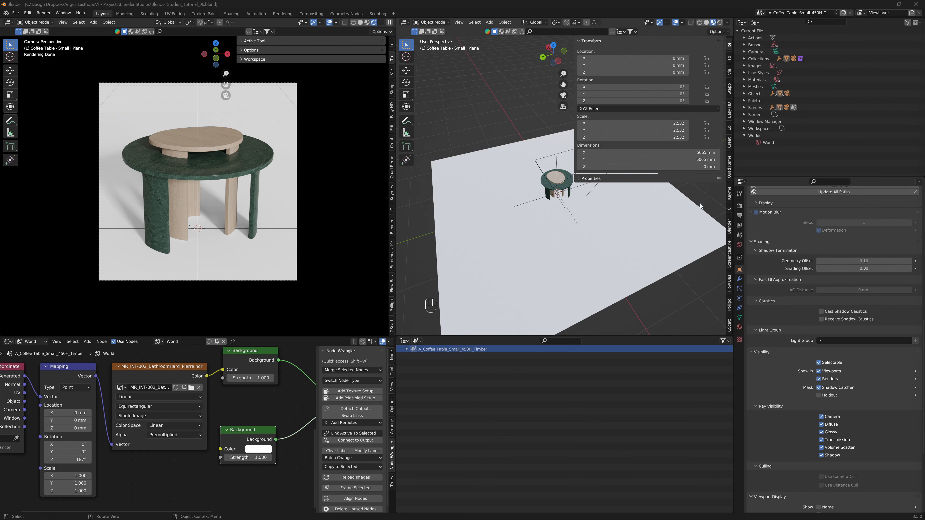
left_click(844, 13)
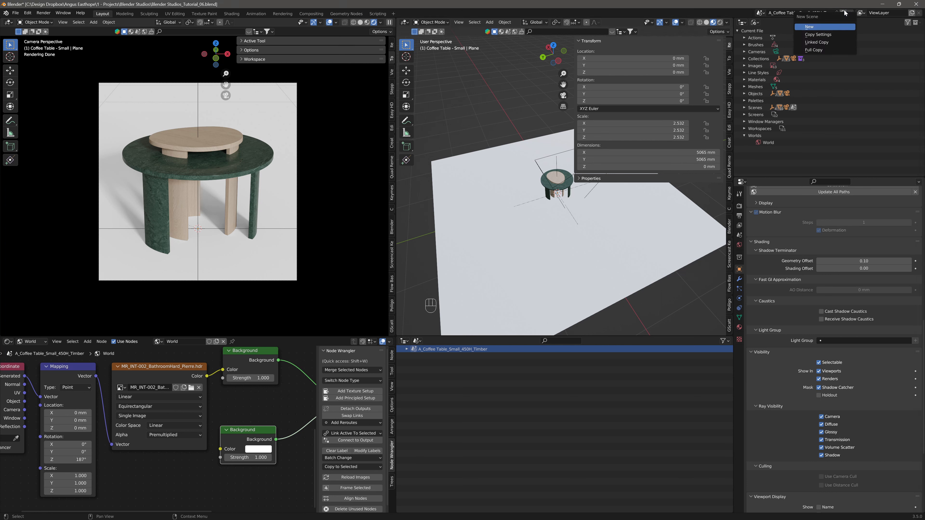
left_click(830, 50)
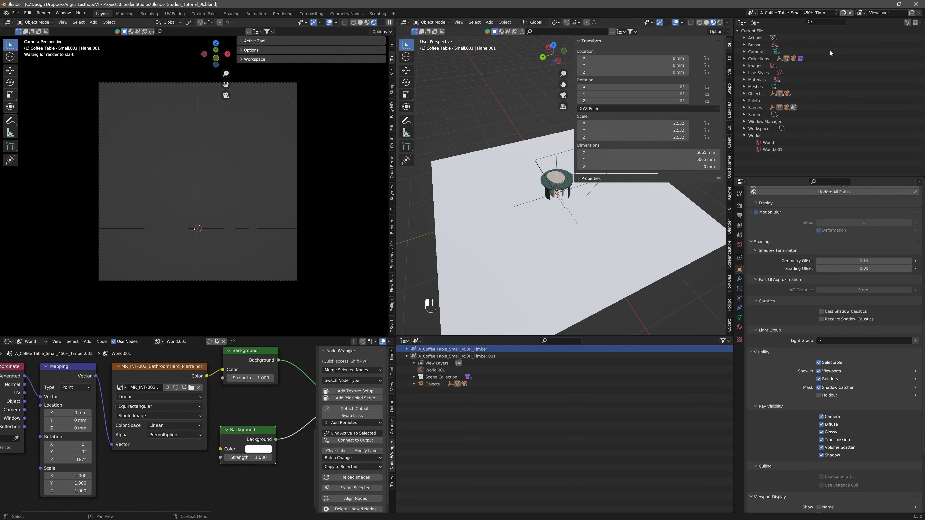
Step: Switch the Blender File outliner to View Layer display mode and collapse the copied scene's entry in the scenes list
left_click(755, 23)
left_click(761, 38)
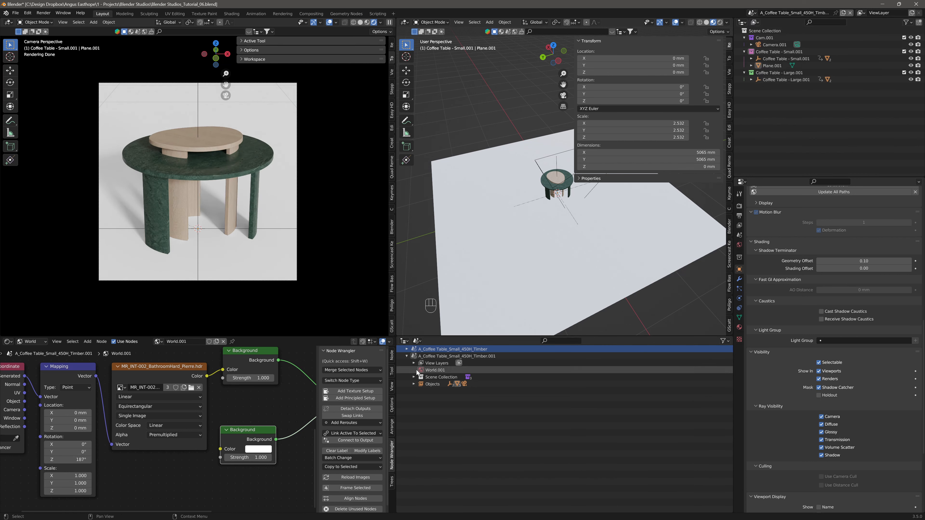
left_click(407, 356)
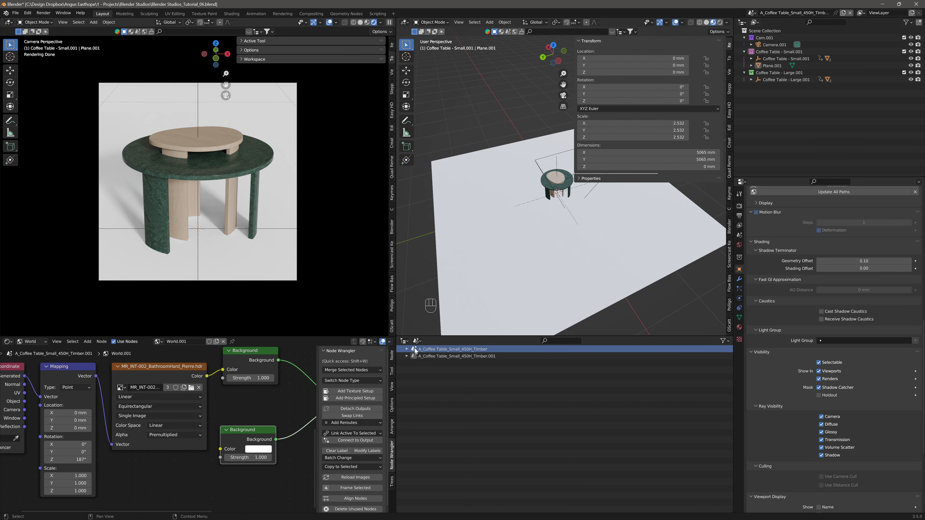
Step: Activate the A_Coffee Table_Small_450H_Timber scene and exclude the Coffee Table - Large collection from its view layer
left_click(415, 351)
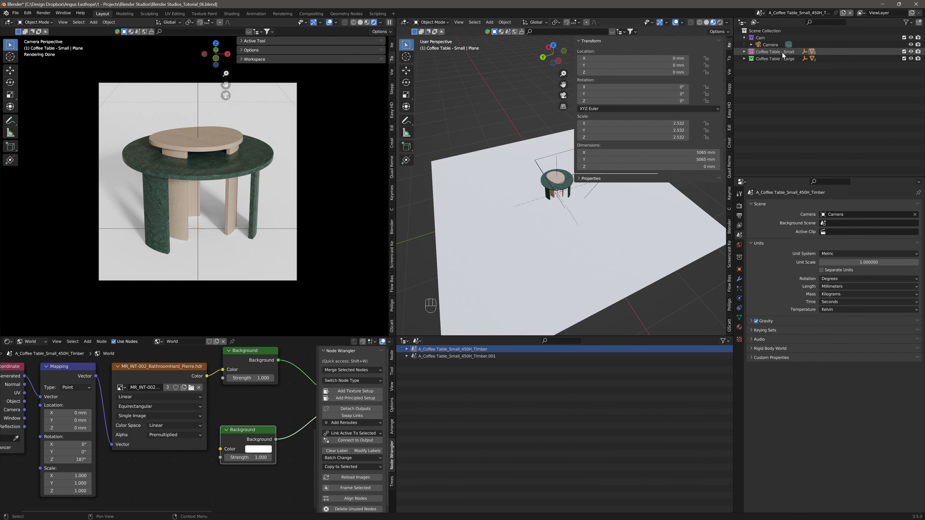
left_click(904, 58)
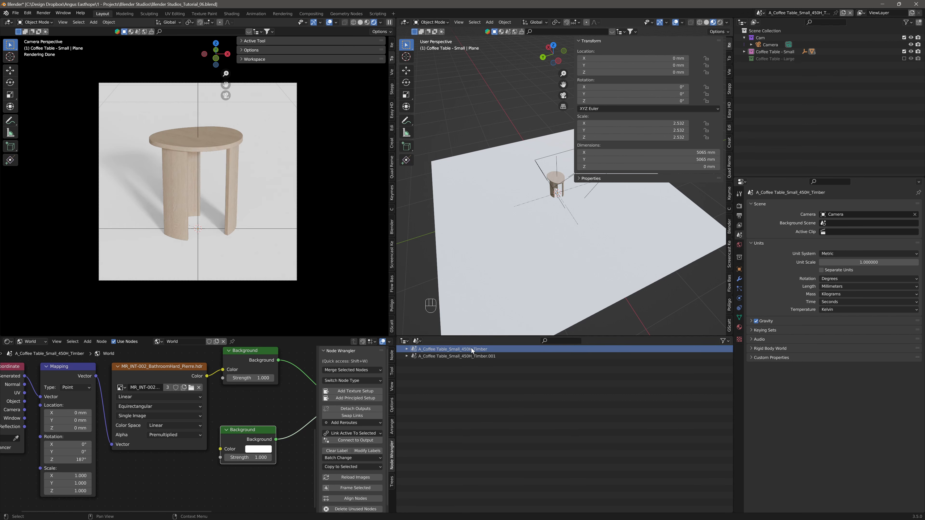
Step: Check the small tabletop's material in the timber scene, and activate the A_Coffee Table_Small_450H_Timber.001 scene copy
left_click(216, 139)
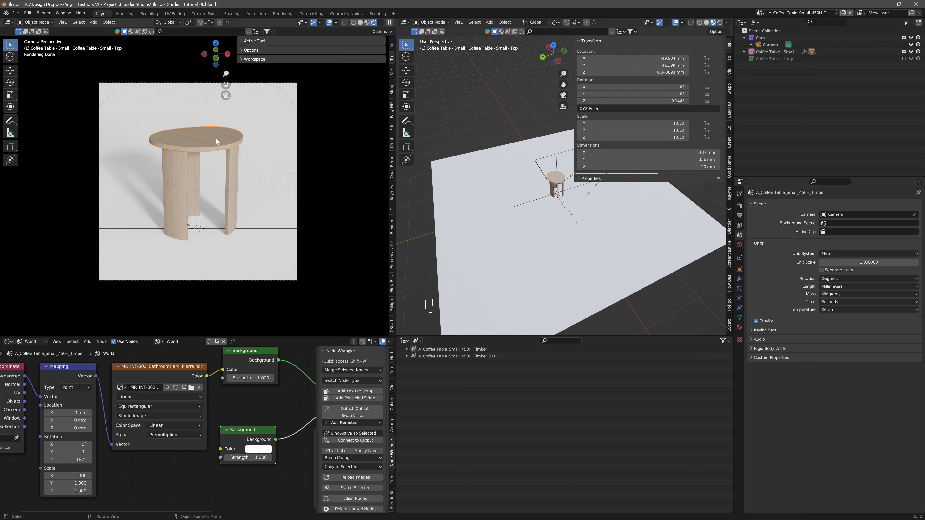
left_click(739, 327)
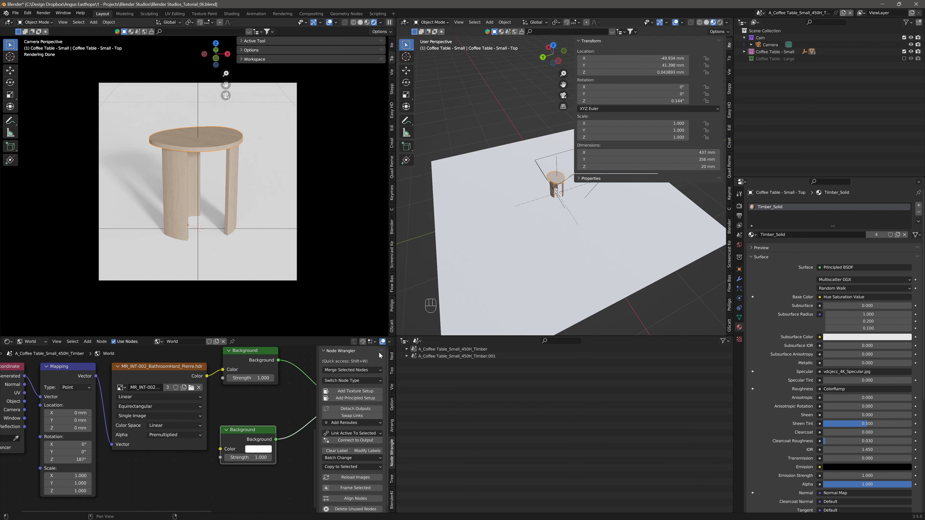
left_click(414, 357)
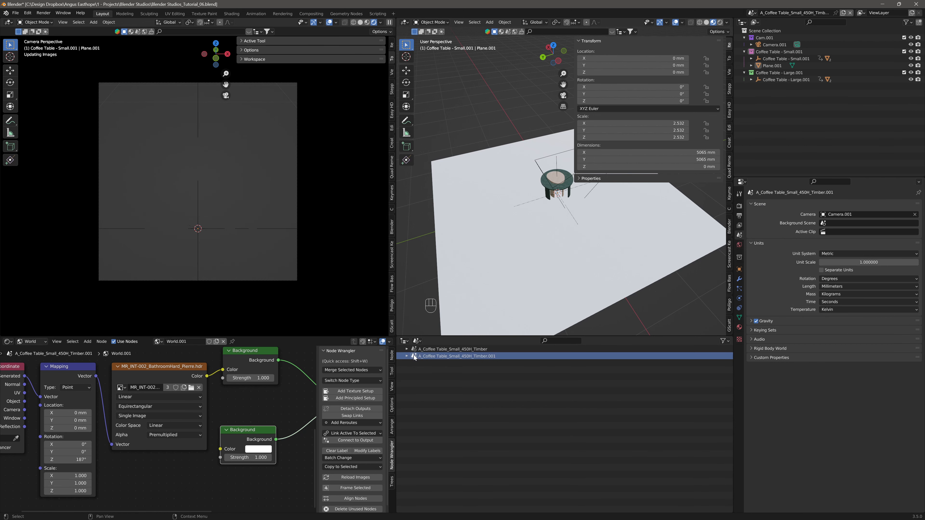
Step: Rename the active scene copy as B_Coffee Table_Small_450H_Marble Green, copying the name from the Google Sheets list
key("alt+Tab")
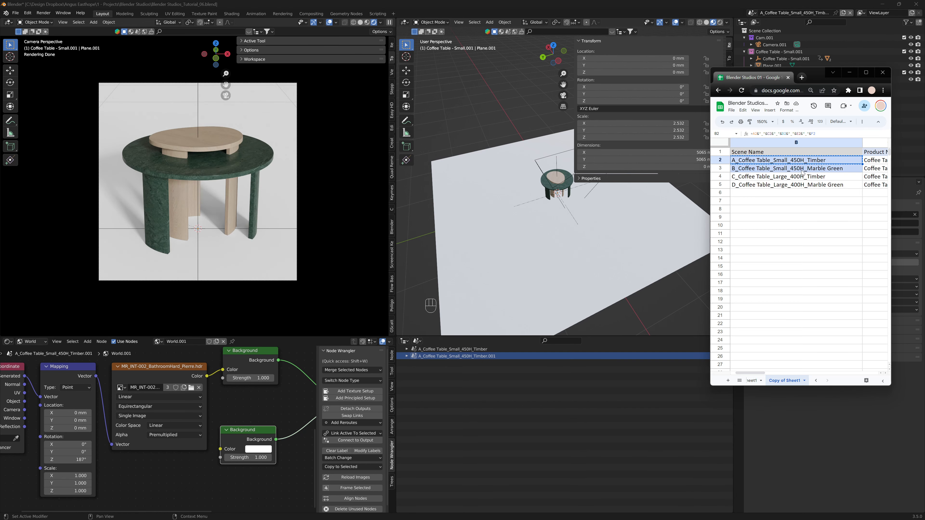
key("Return")
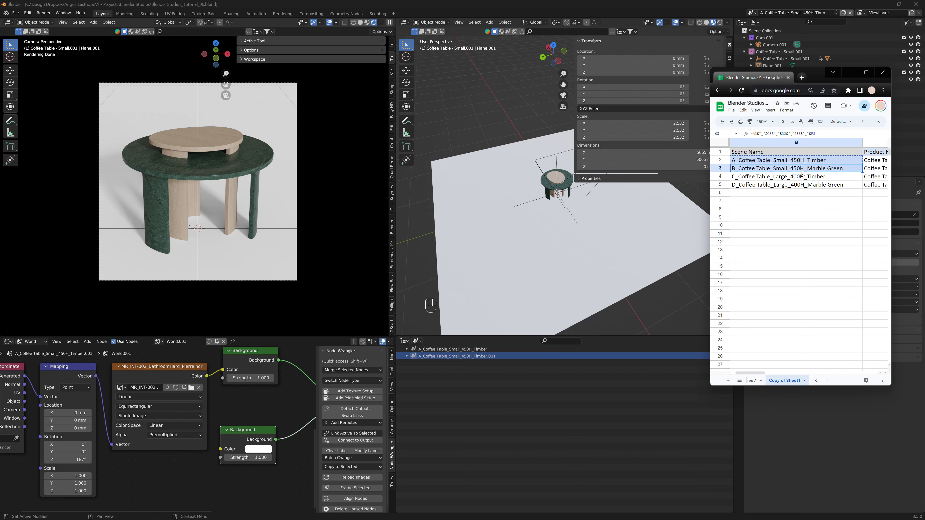
key("ctrl+c")
double_click(453, 356)
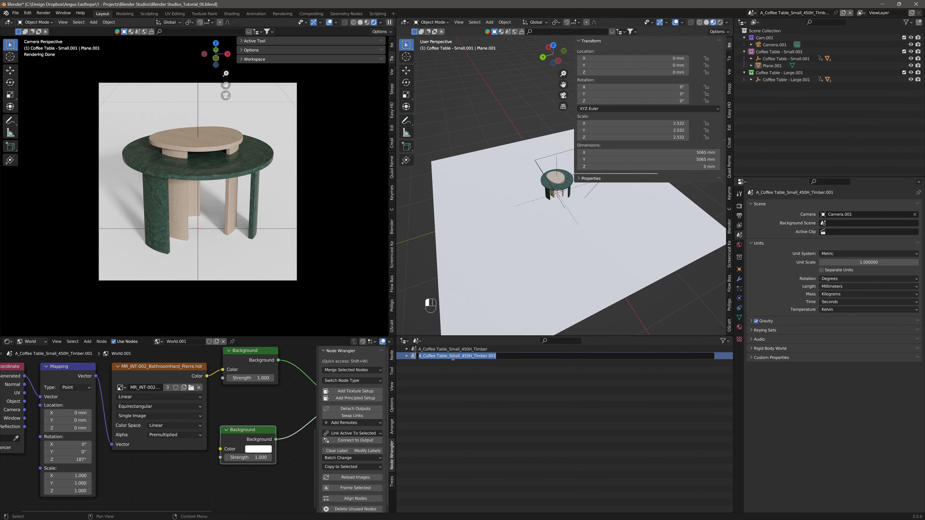
key("ctrl+v")
key("Return")
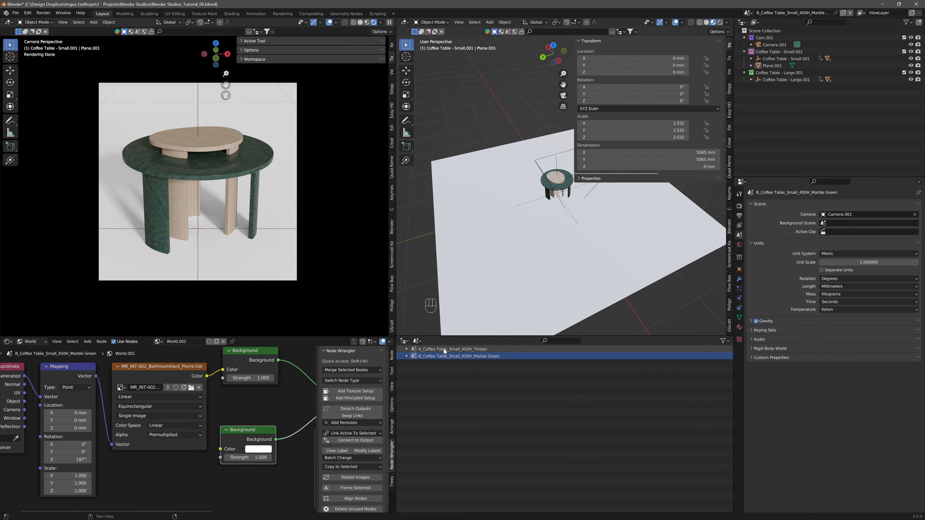
Step: Exclude the Coffee Table - Large.001 collection from the view layer and assign the Marble_Green material to the small table's legs
left_click(904, 73)
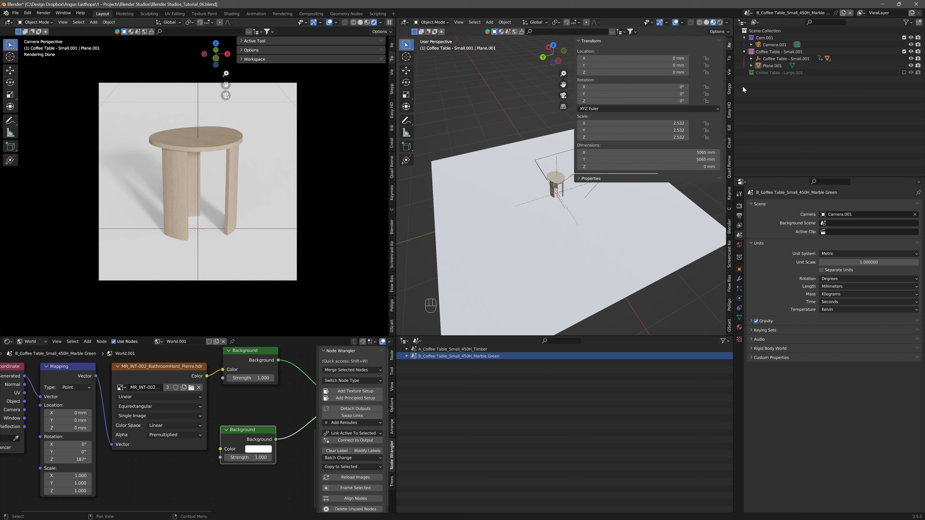
left_click(751, 59)
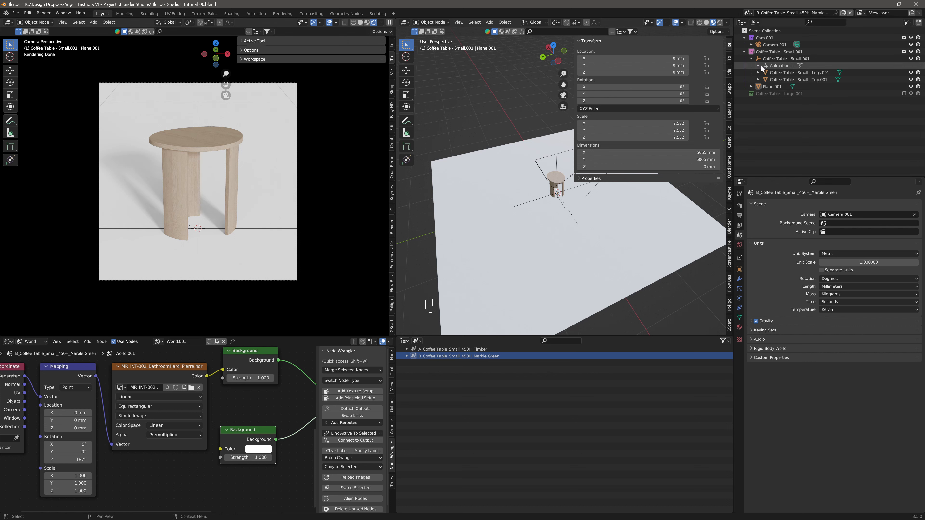
left_click(765, 71)
left_click(739, 327)
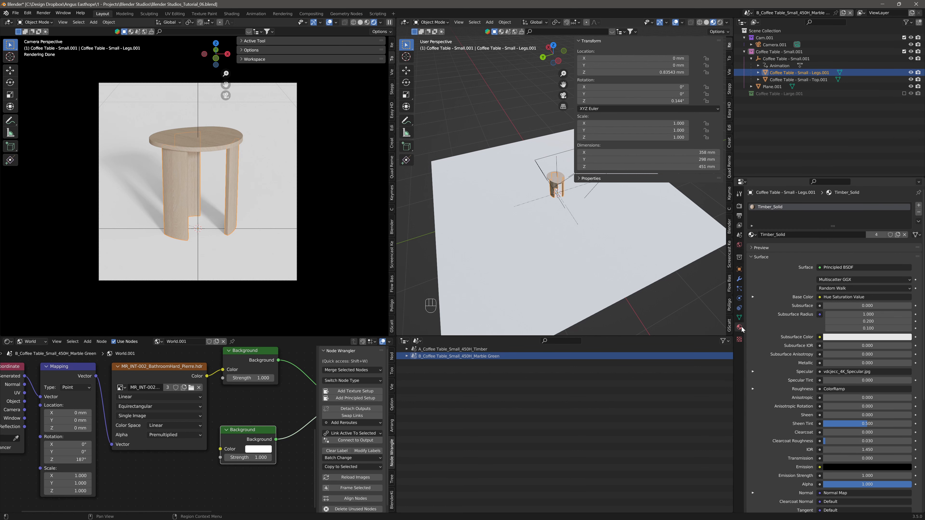
left_click(752, 234)
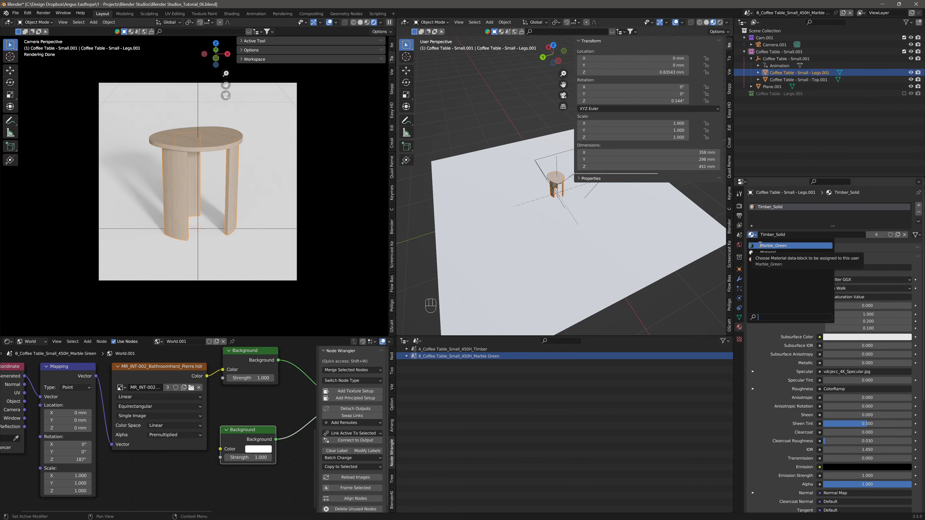
left_click(772, 246)
Step: Assign the Marble_Green material to the small table's top and collapse the Coffee Table - Small.001 collection
left_click(768, 80)
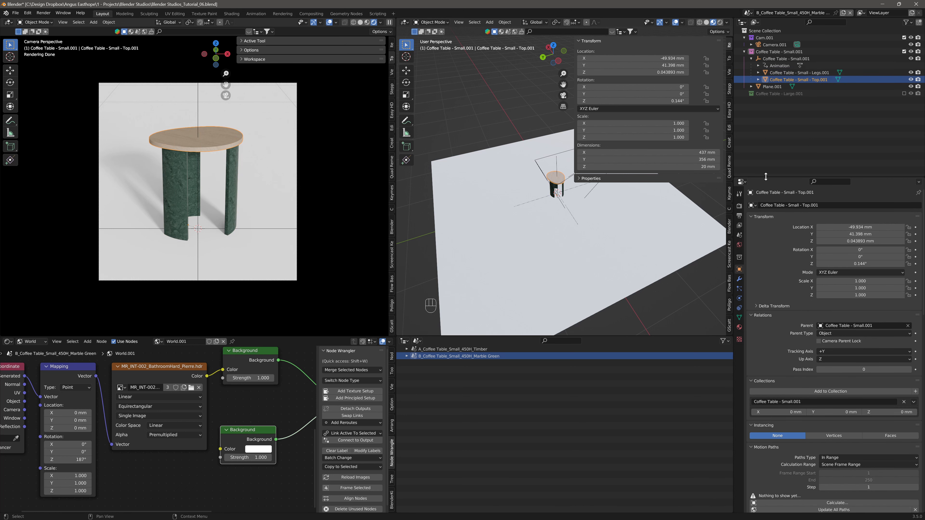
left_click(739, 326)
left_click(753, 235)
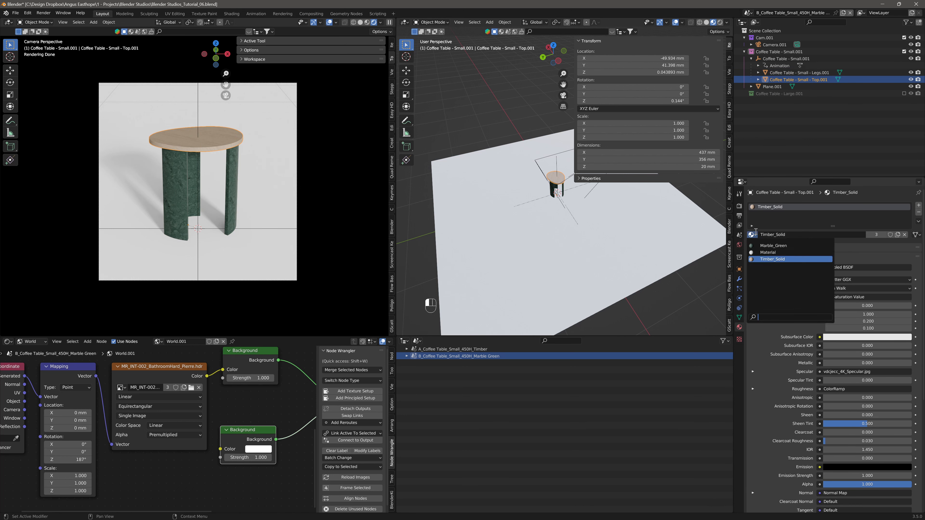
left_click(763, 247)
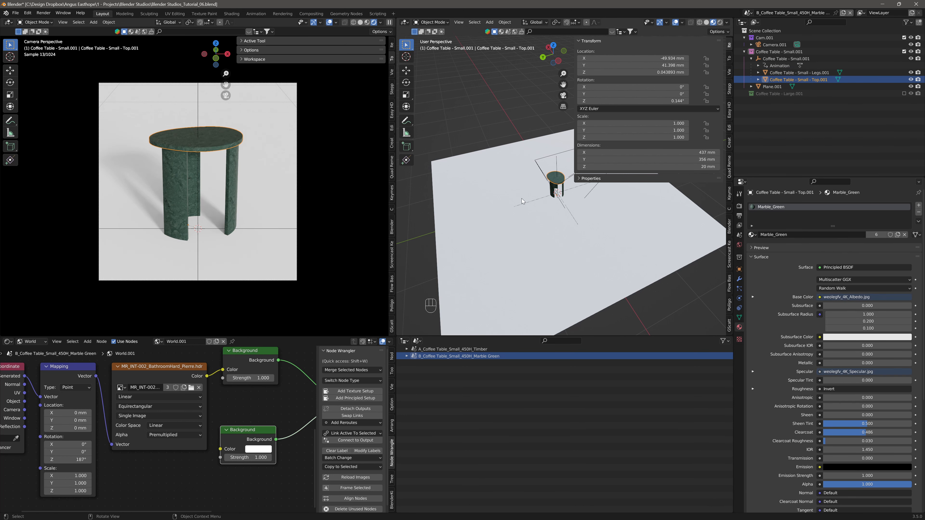
left_click(502, 91)
left_click(750, 59)
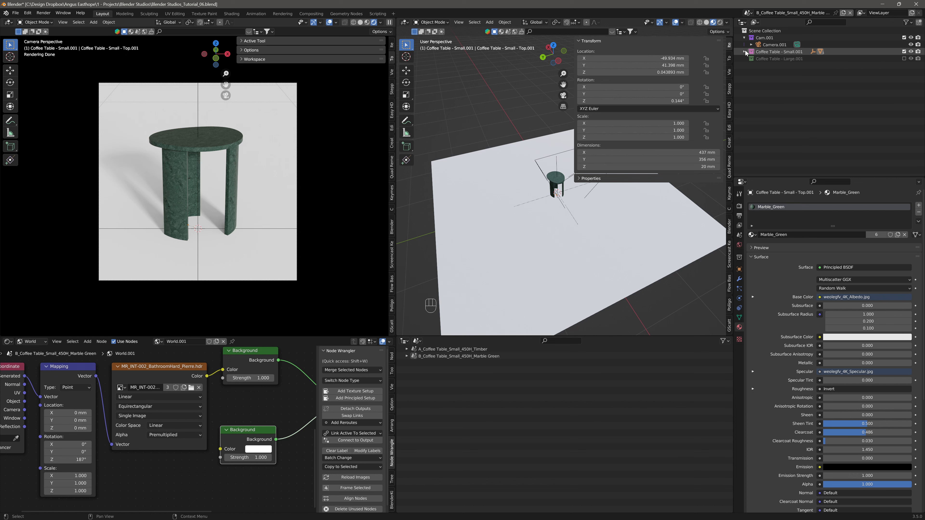
left_click(744, 52)
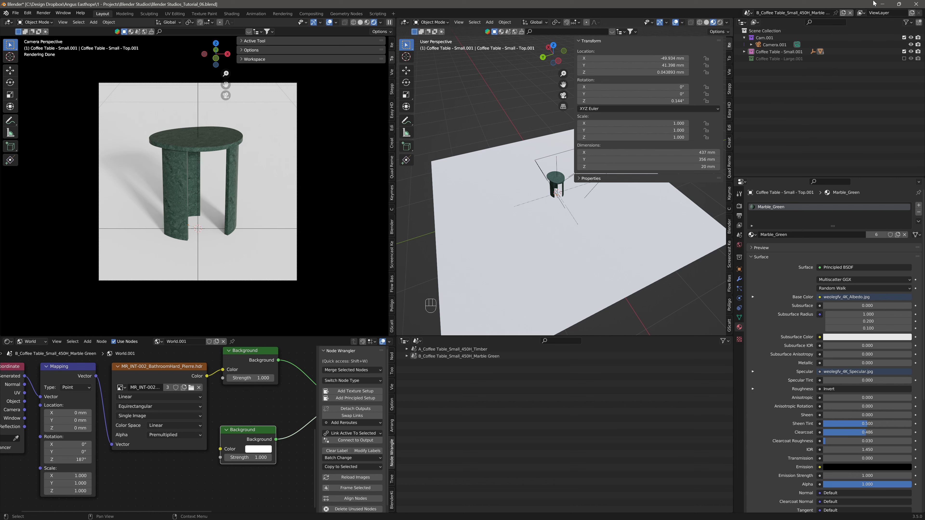
Step: Make a full copy of the B_Coffee Table_Small_450H_Marble Green scene and collapse the copy's entry in the scenes list
left_click(843, 13)
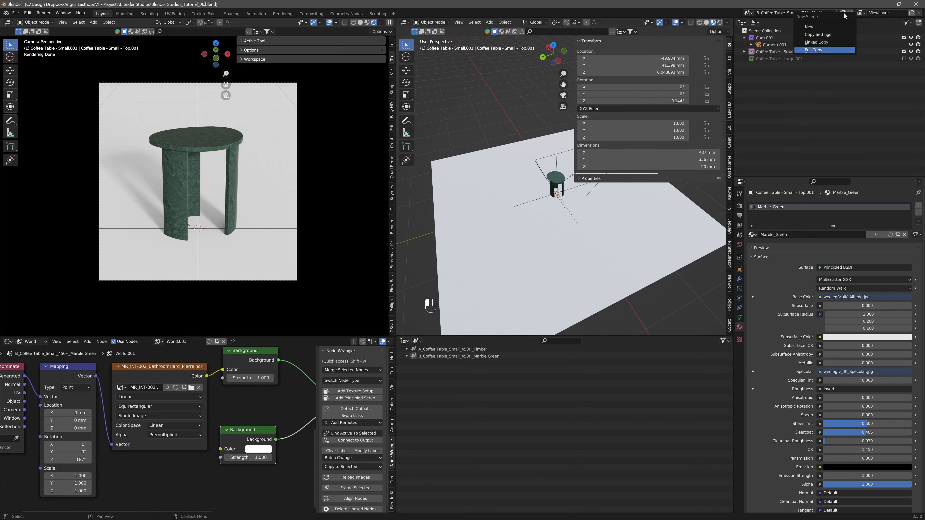
left_click(824, 50)
left_click(407, 363)
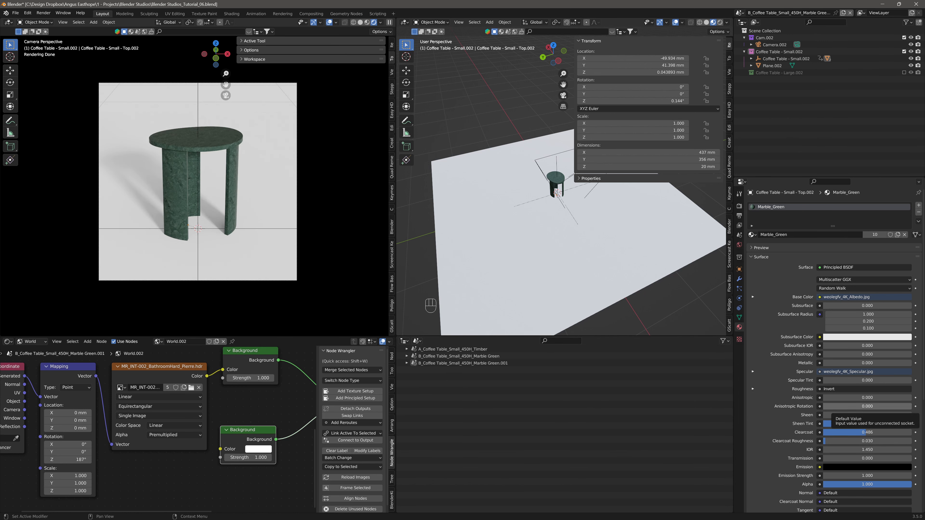
Step: Rename the new scene copy as C_Coffee Table_Large_400H_Timber, copying the name from the Google Sheets list
key("alt+Tab")
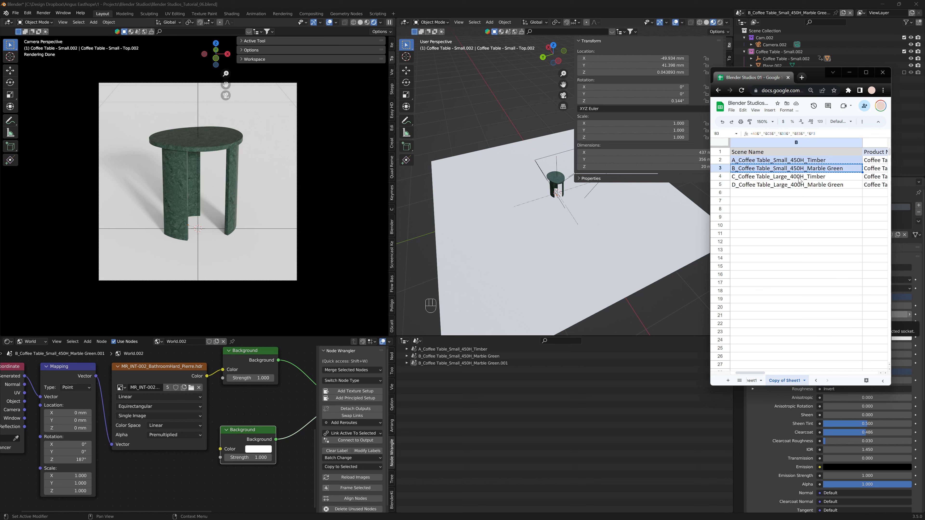
left_click(799, 177)
key("ctrl+c")
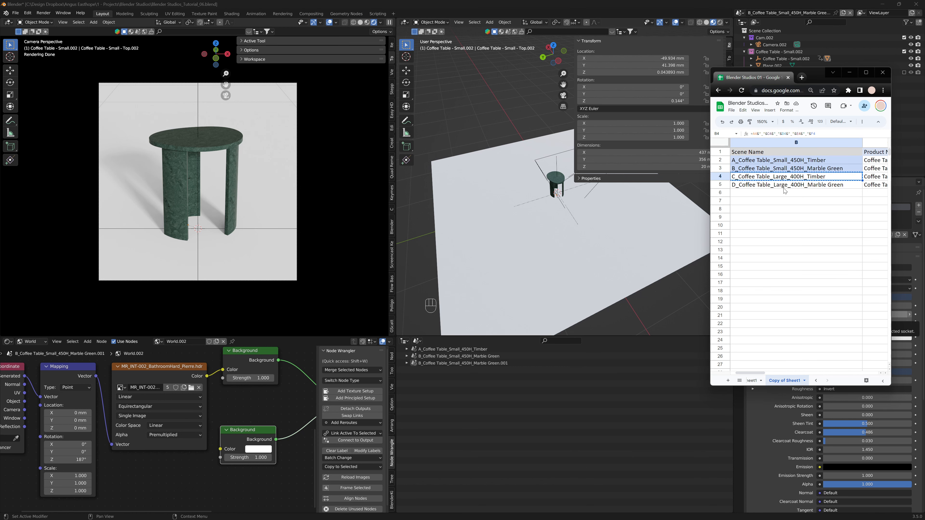
left_click(480, 363)
left_click(481, 363, "ctrl")
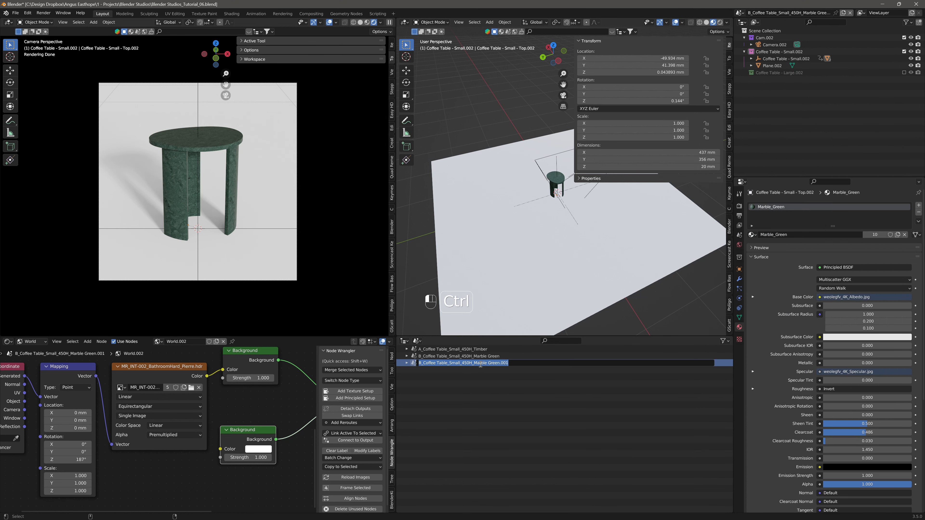
key("ctrl+v")
key("Return")
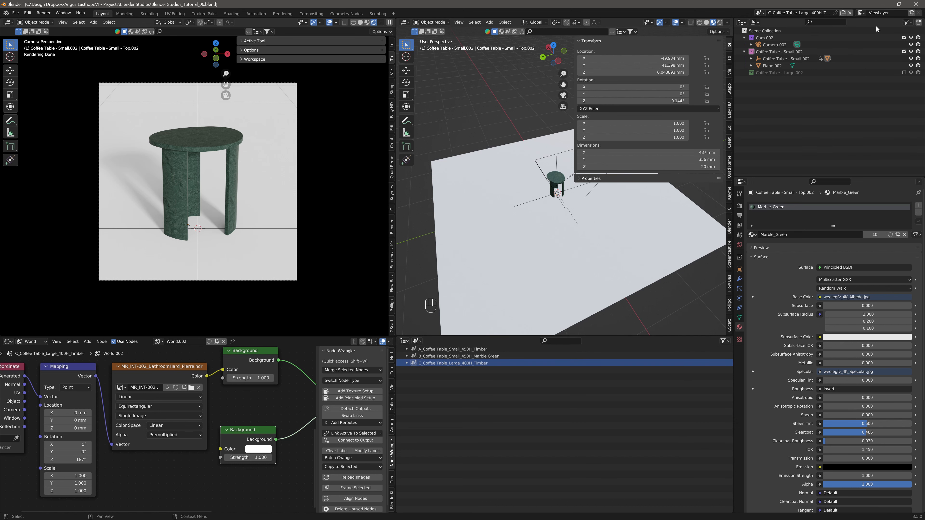
Step: Include both the Coffee Table - Large.002 and Coffee Table - Small.002 collections in the view layer
left_click(904, 51)
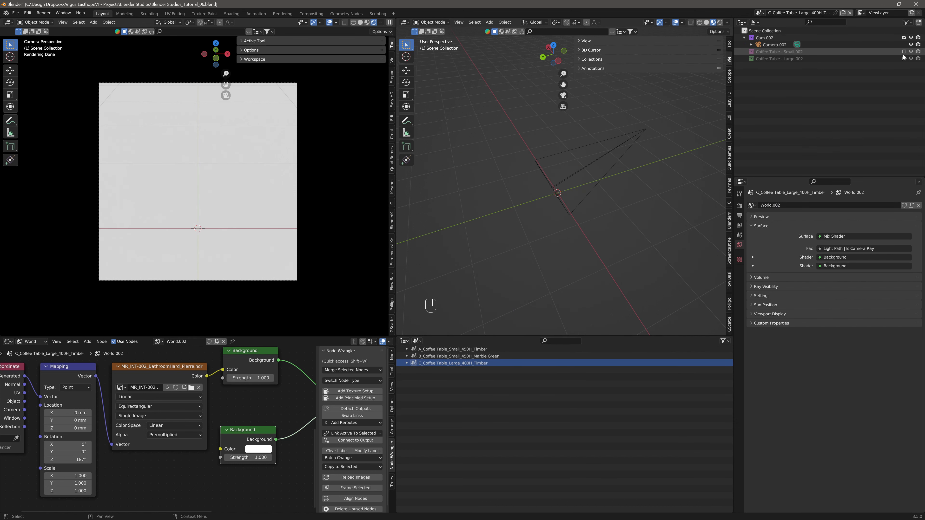
left_click(904, 58)
left_click(904, 51)
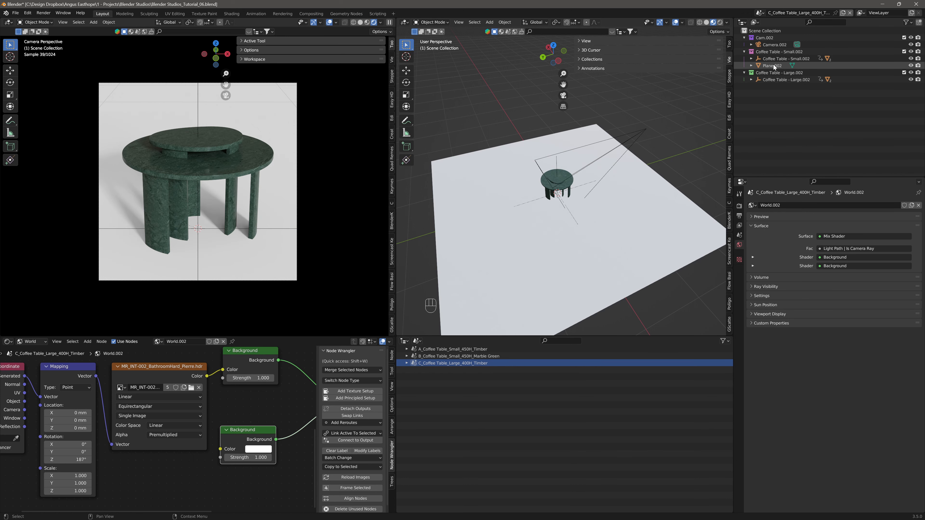
Step: Move Plane.002 into the Cam.002 collection and exclude the Coffee Table - Small.002 collection from the view layer
left_click(772, 66)
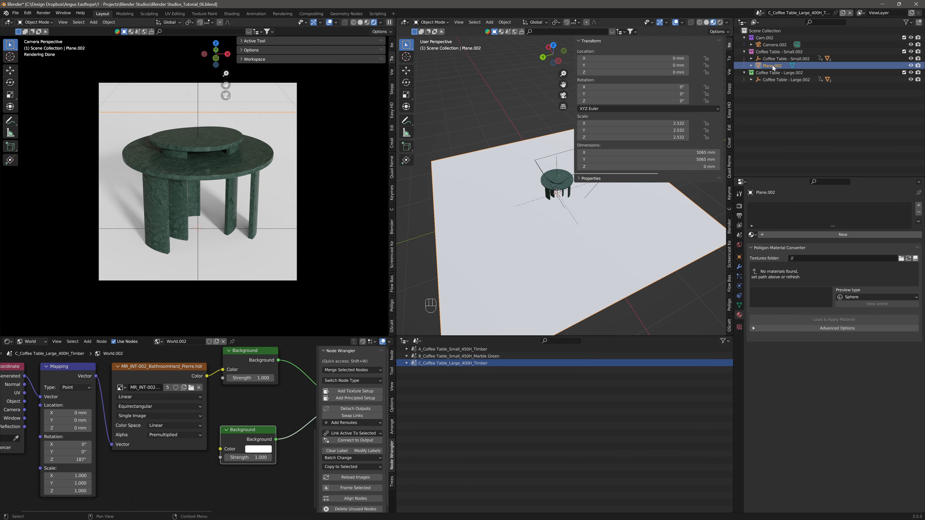
left_click_drag(773, 66, 775, 41)
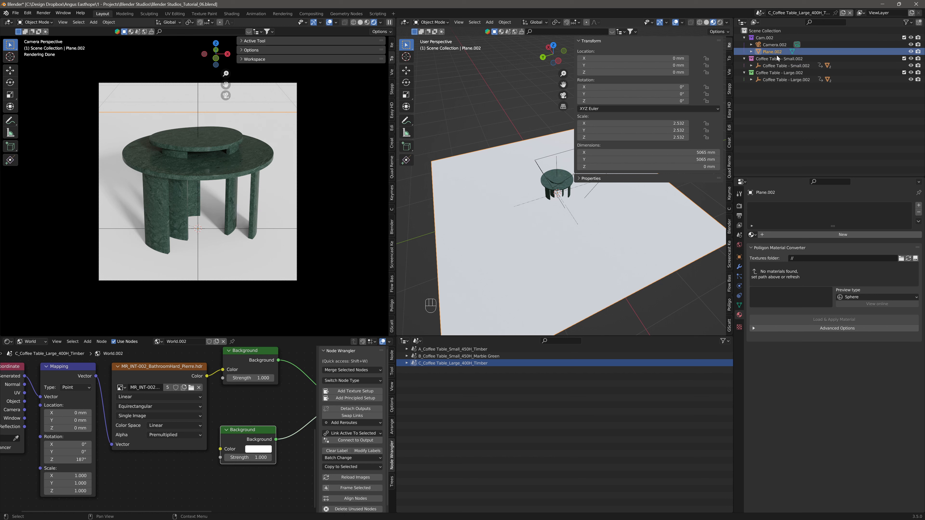
left_click(904, 59)
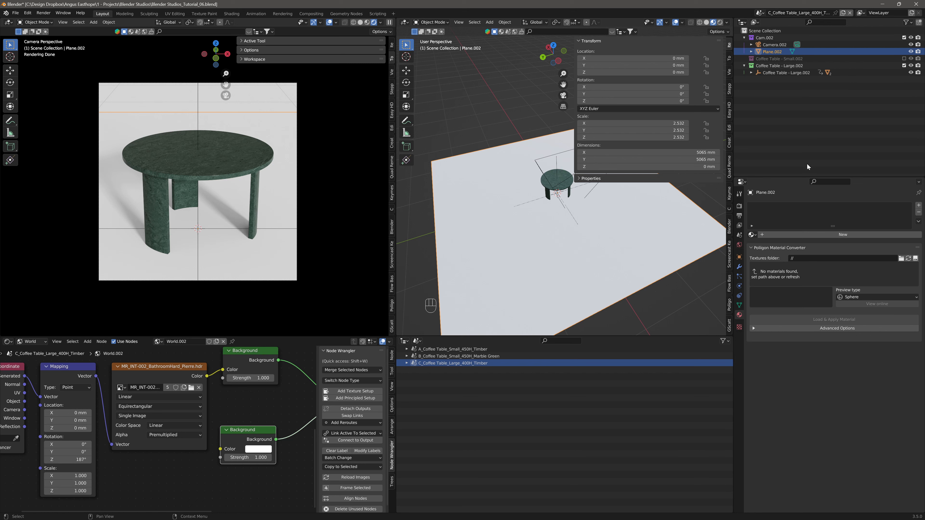
Step: Move the camera farther back from the large table in the right orthographic view and deselect it
left_click(598, 41)
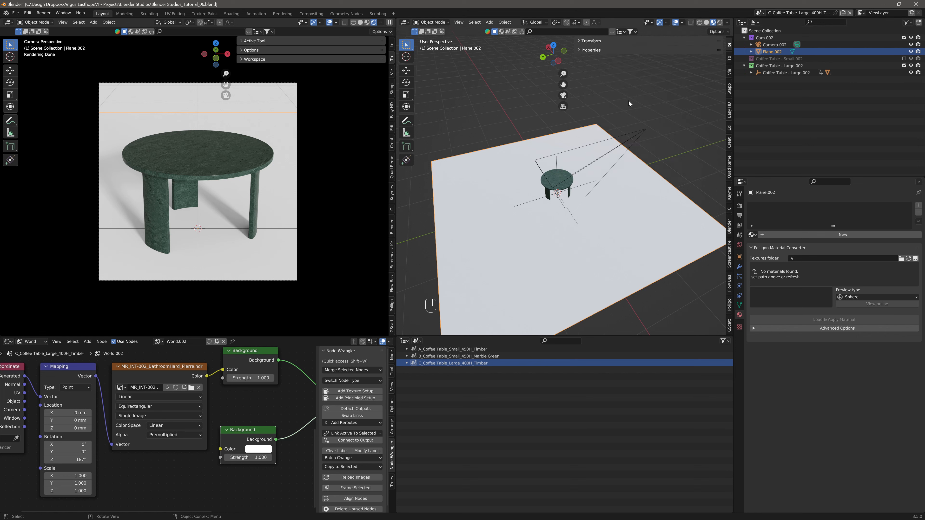
left_click(541, 58)
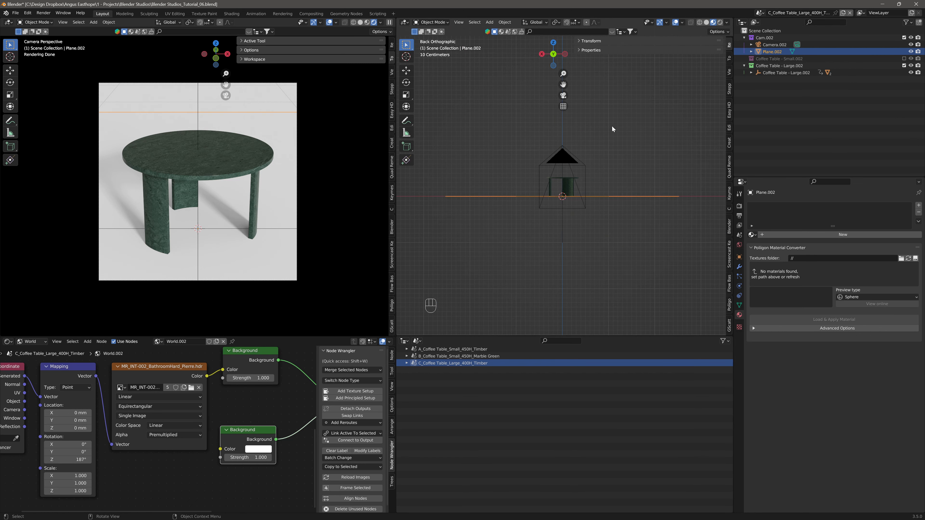
left_click(542, 54)
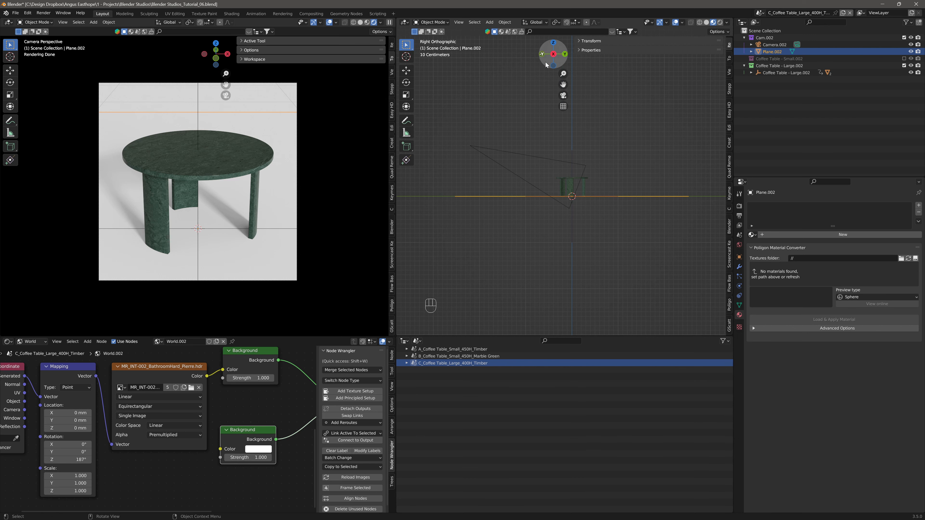
left_click(470, 146)
key("g")
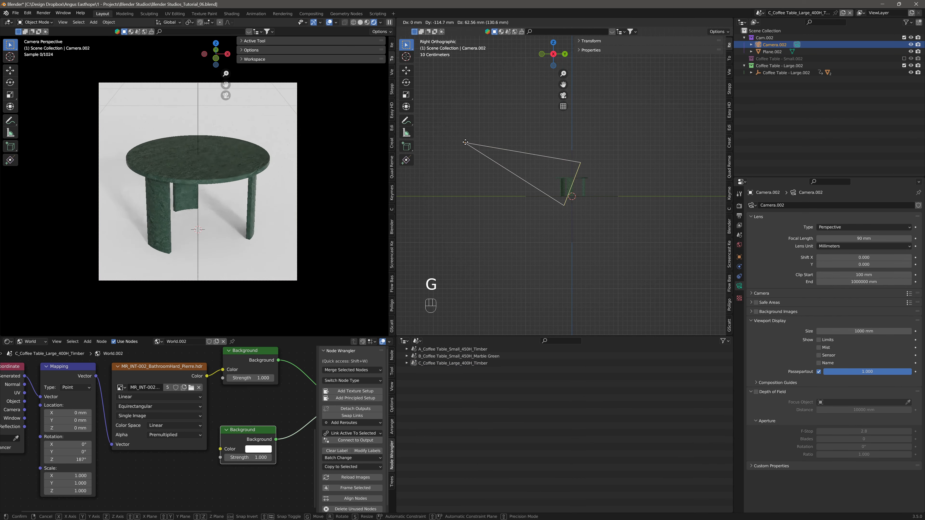
left_click(463, 146)
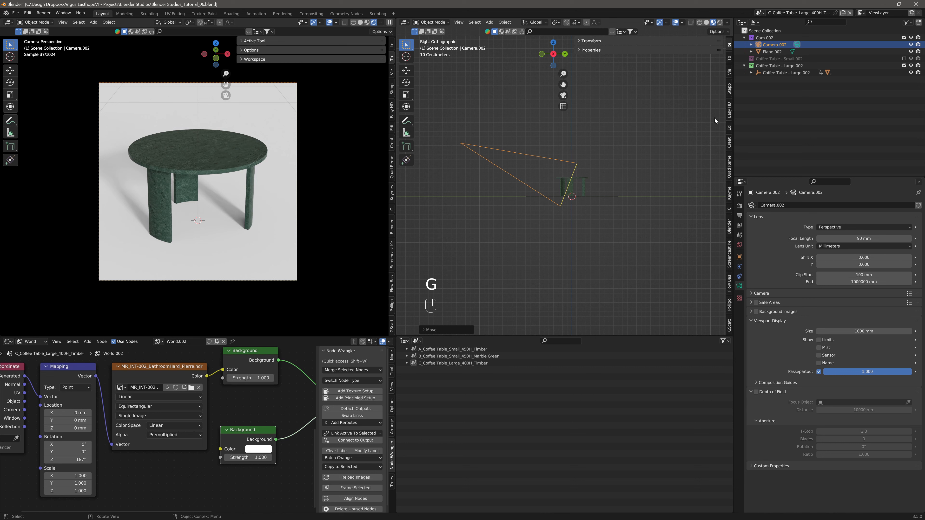
left_click(804, 113)
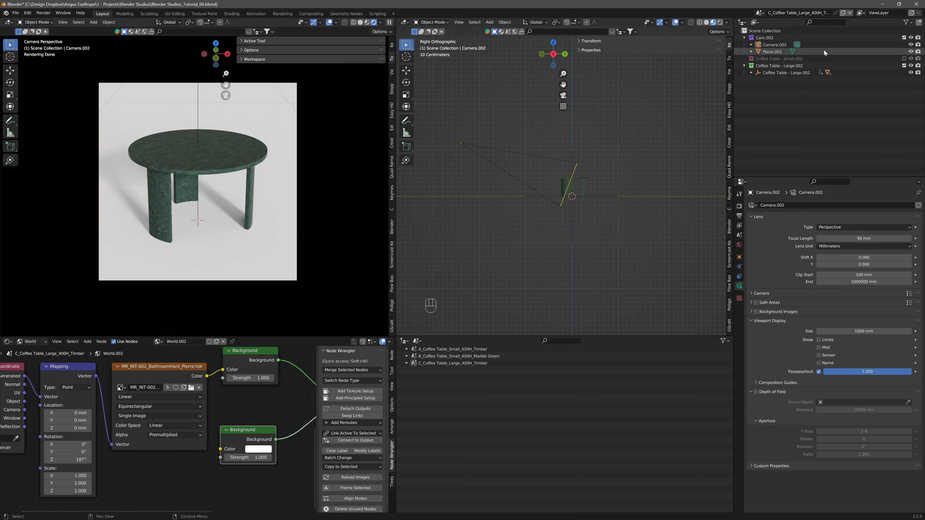
Step: Make a full copy of the C_Coffee Table_Large_400H_Timber scene and copy the name D_Coffee Table_Large_400H_Marble Green from the Google Sheets list
left_click(842, 13)
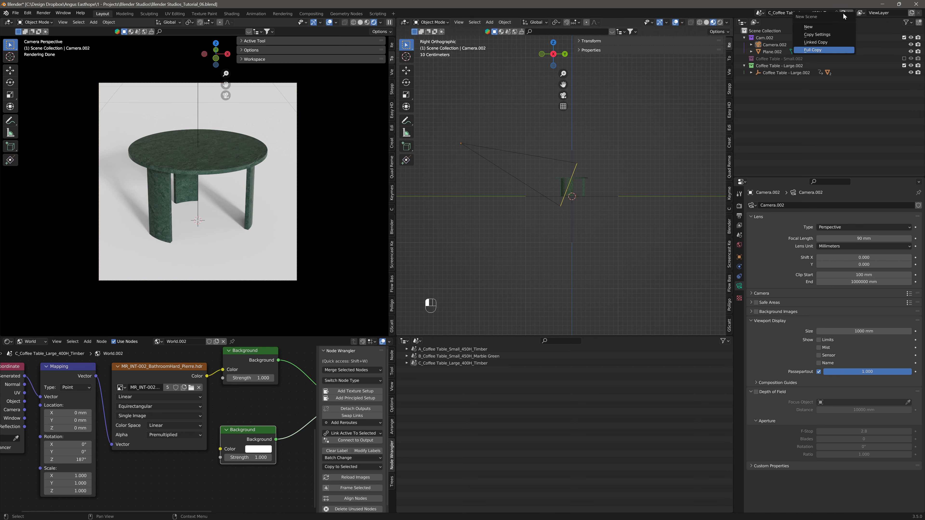
left_click(817, 50)
key("alt+Tab")
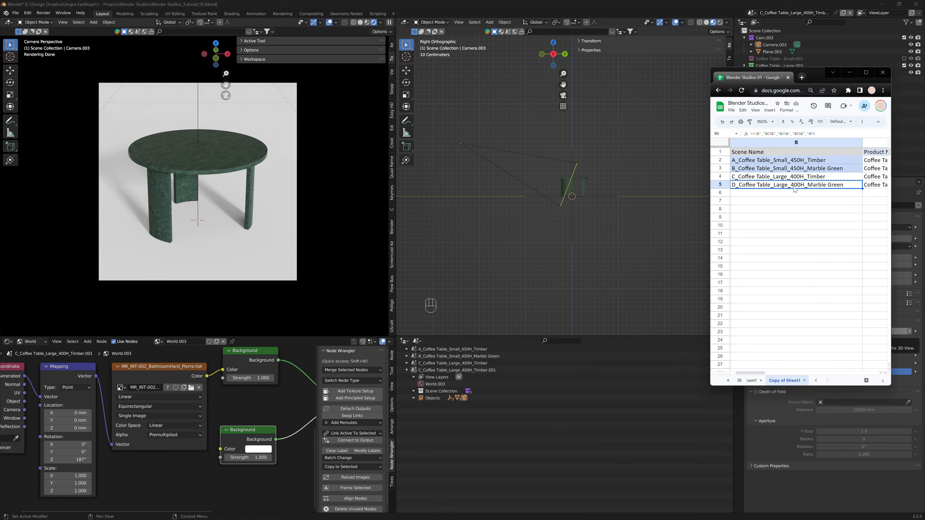
Step: Rename the copied scene C_Coffee Table_Large_400H_Timber.001 to D_Coffee Table_Large_400H_Marble Green
double_click(462, 372)
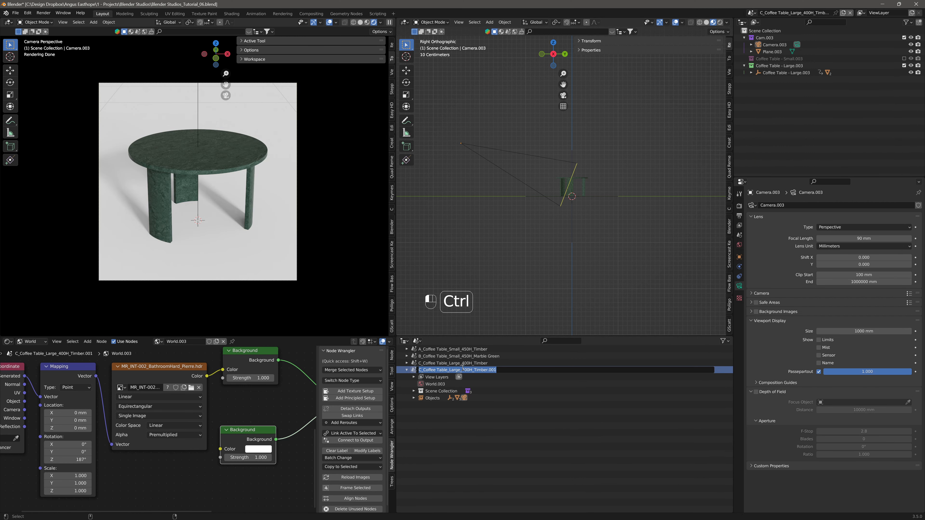
key("ctrl+v")
left_click(462, 364)
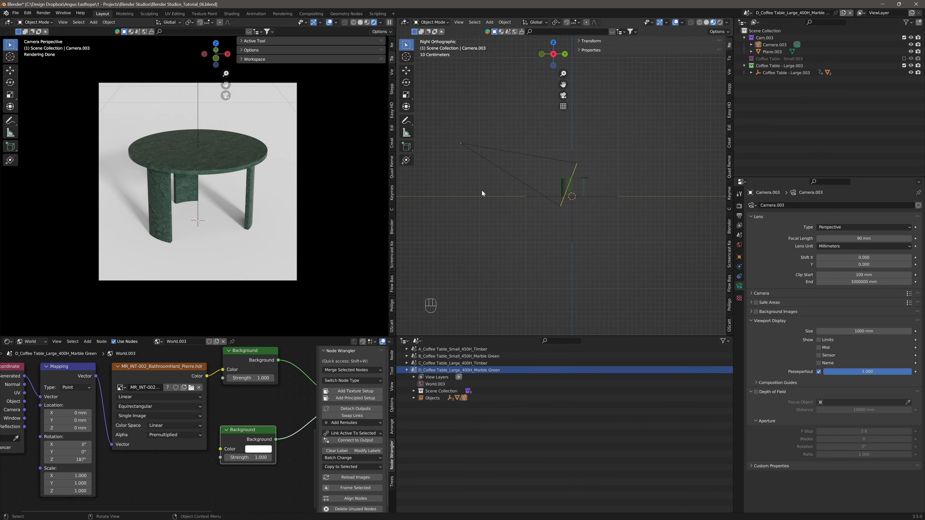
Step: In the C_Coffee Table_Large_400H_Timber scene, assign the Timber_Solid material to the large table's top and legs
left_click(415, 364)
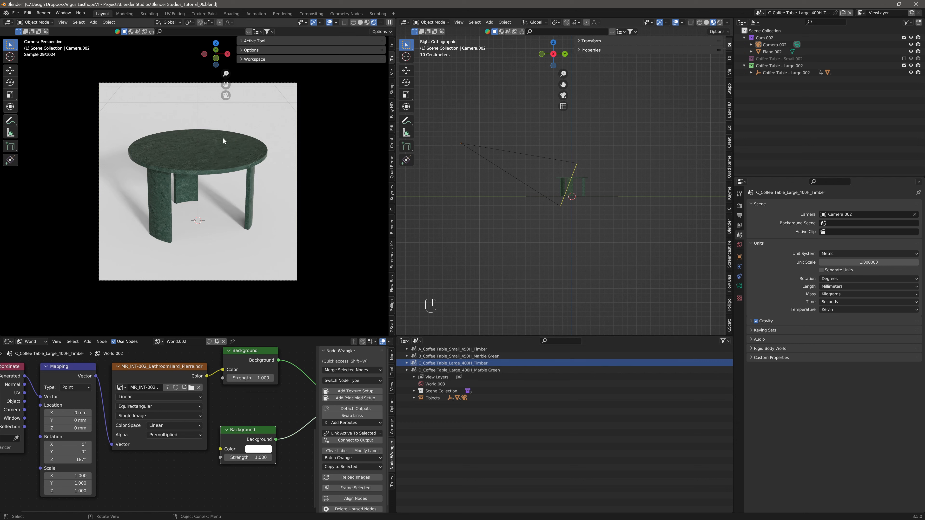
left_click(223, 138)
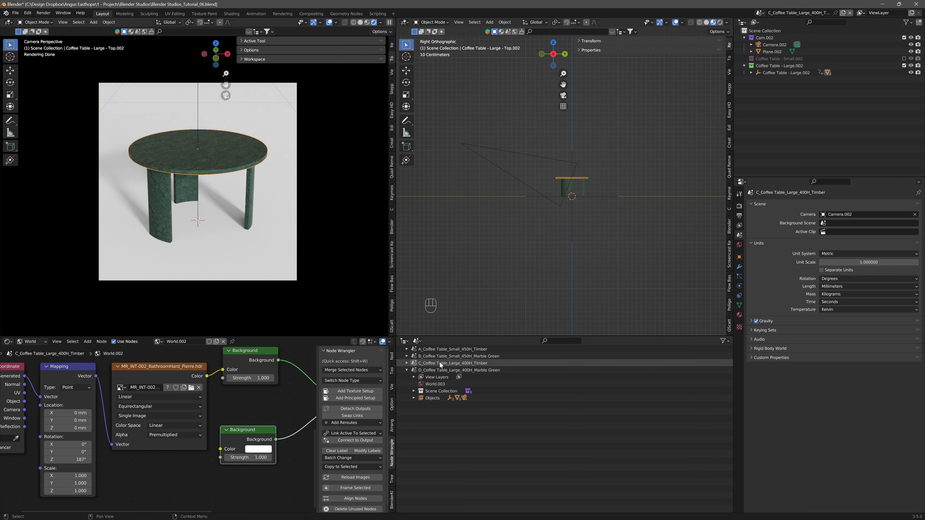
left_click(739, 315)
left_click(751, 234)
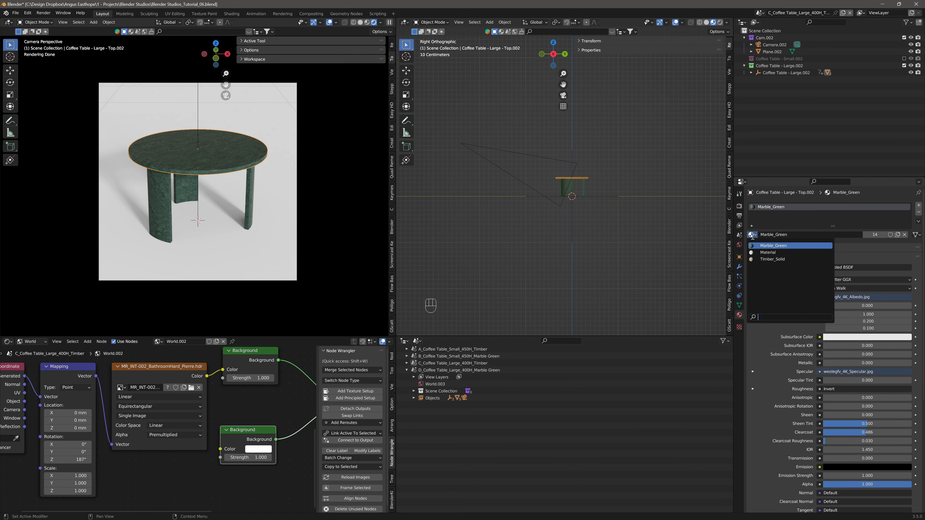
left_click(761, 260)
left_click(252, 182)
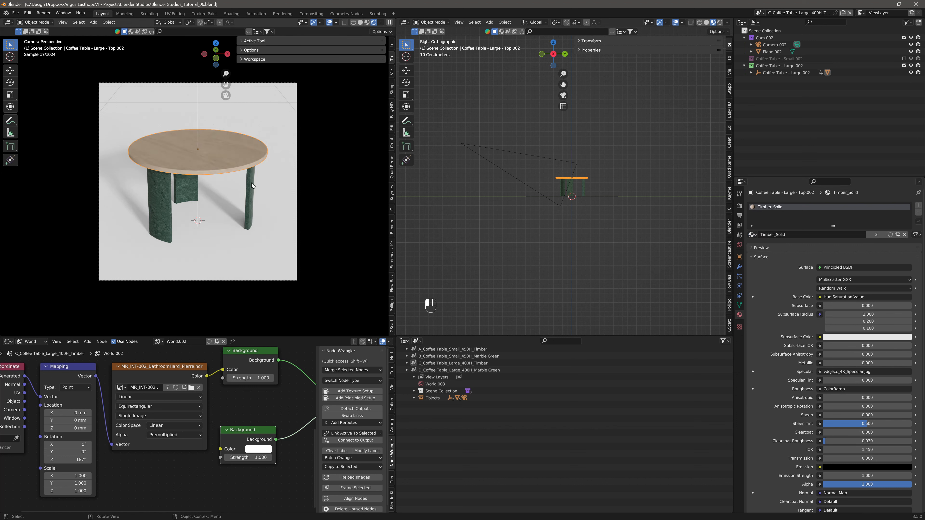
left_click(752, 235)
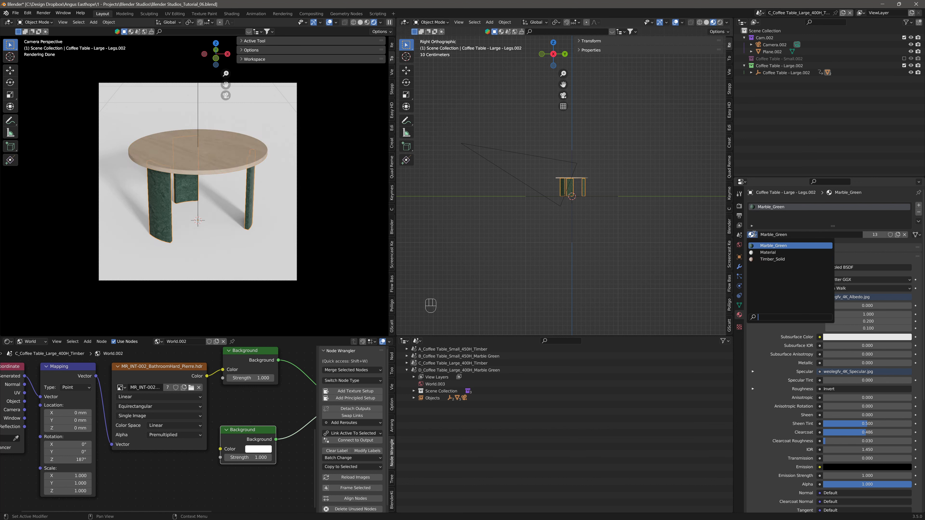
left_click(761, 259)
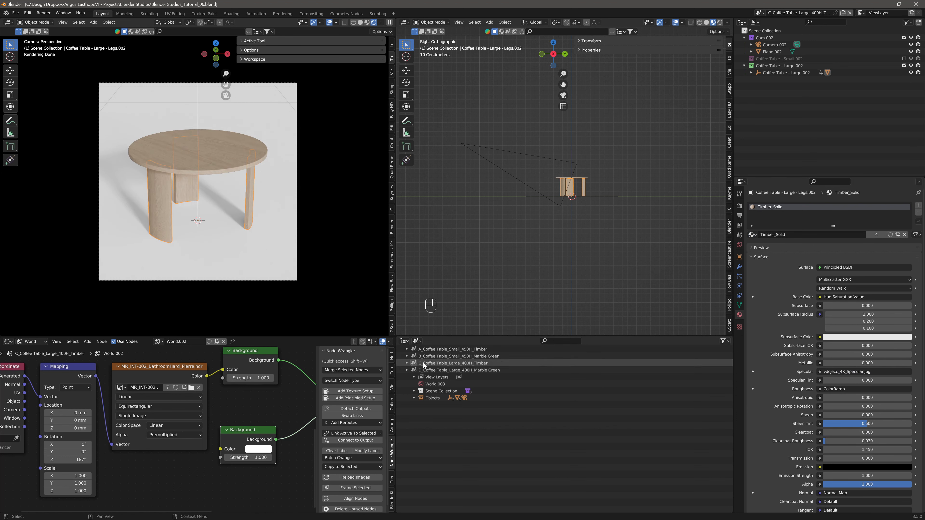
Step: Activate the D_Coffee Table_Large_400H_Marble Green scene, collapse its contents, and create Render+ Batch jobs with a Quick Batch from Scenes
left_click(415, 371)
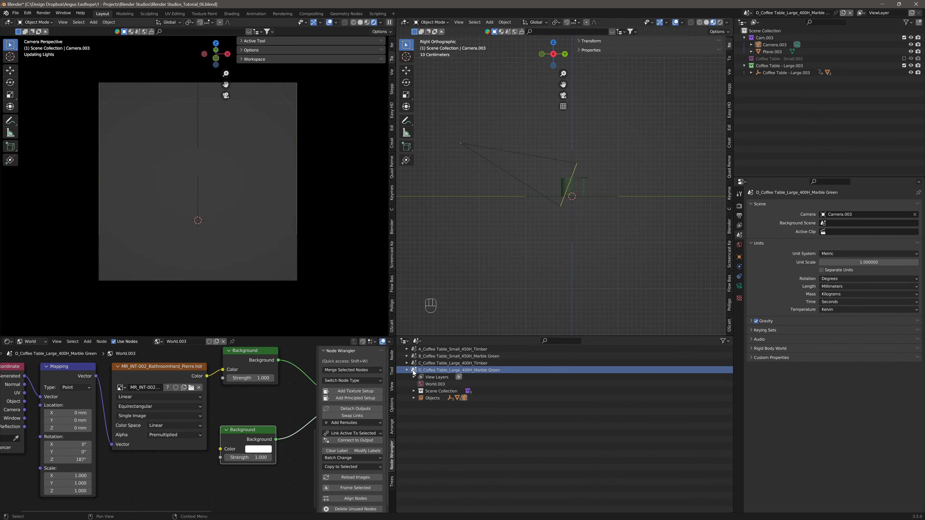
left_click(406, 370)
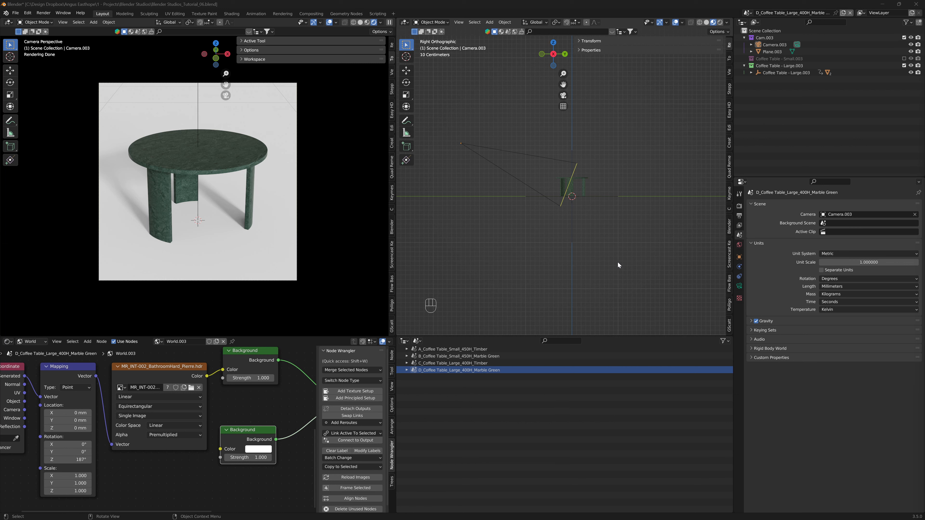
left_click(740, 216)
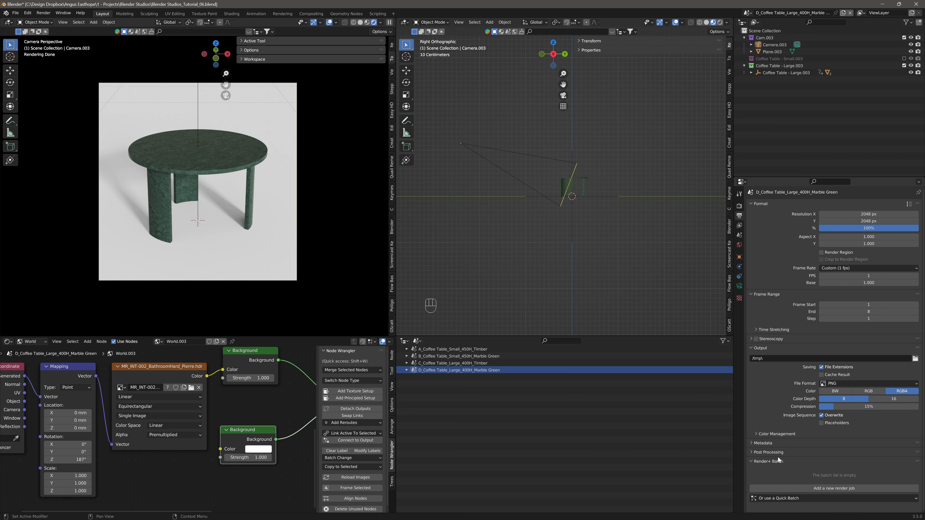
left_click(783, 499)
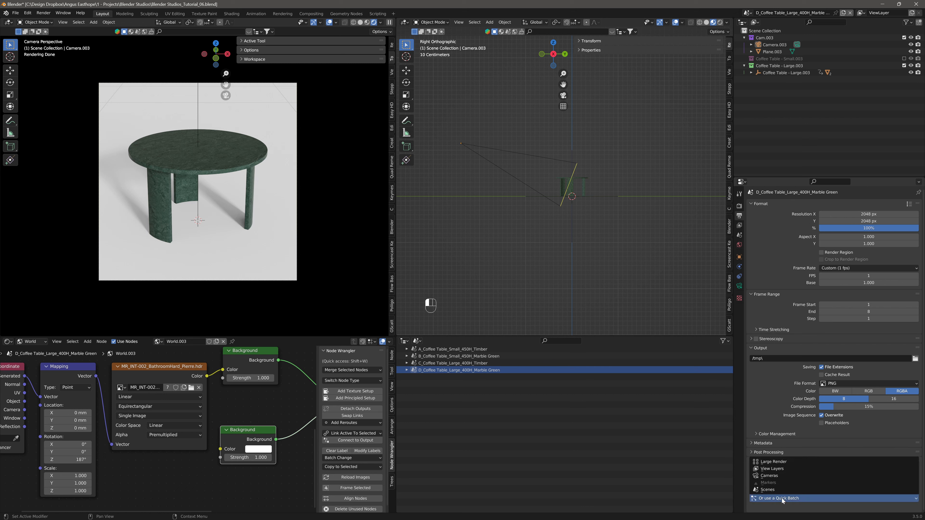
left_click(781, 490)
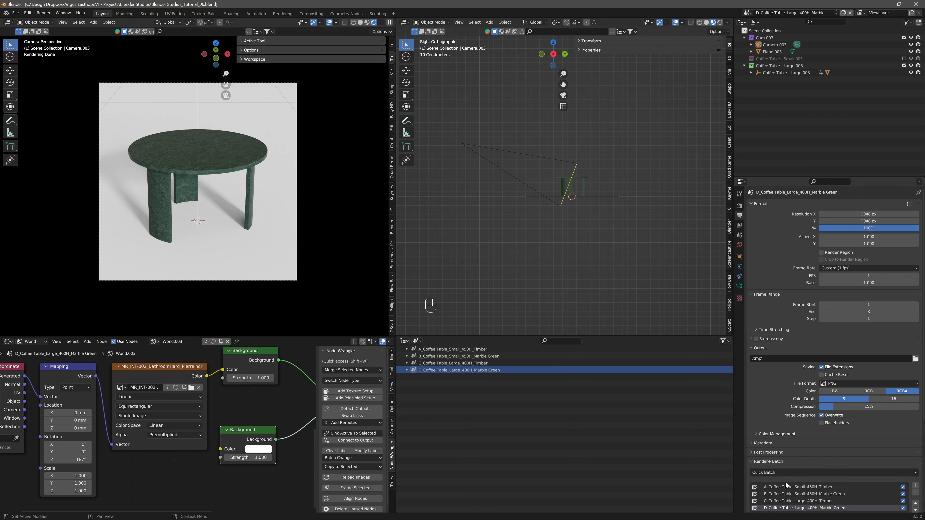
scroll(860, 432, "down", 7)
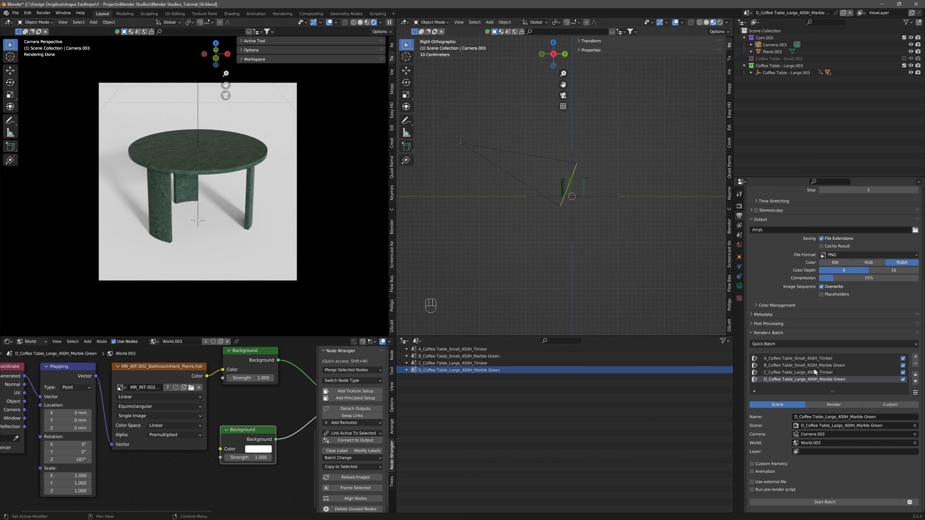
Step: Toggle all four coffee table render jobs in the batch list from still to animation
left_click(756, 359)
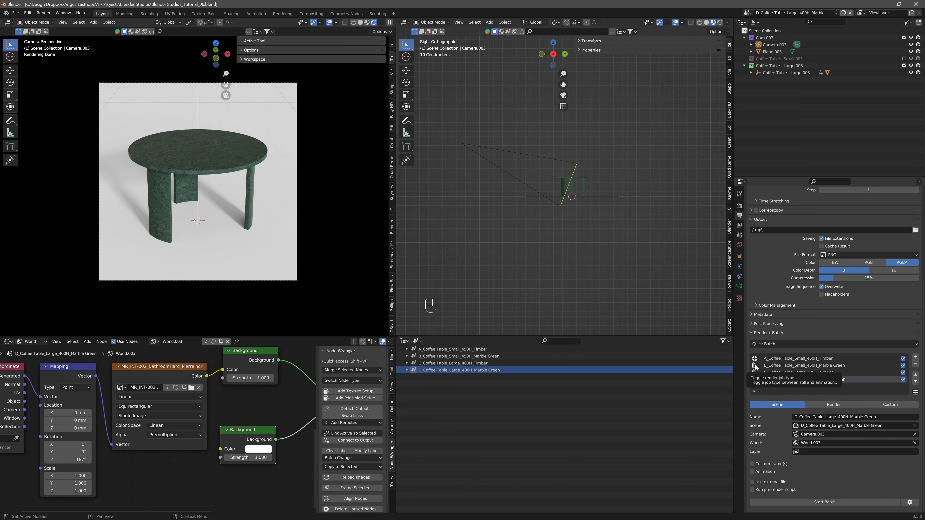
left_click(756, 365)
left_click(756, 373)
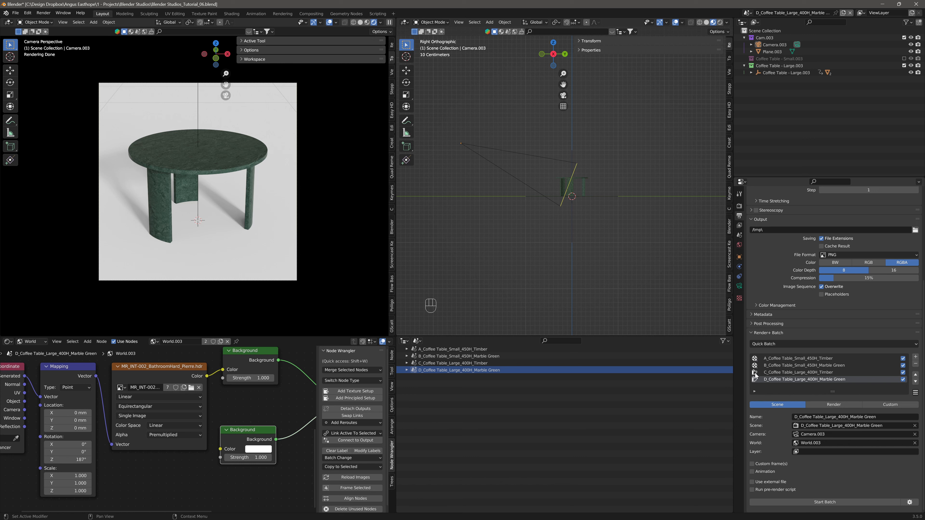
left_click(755, 379)
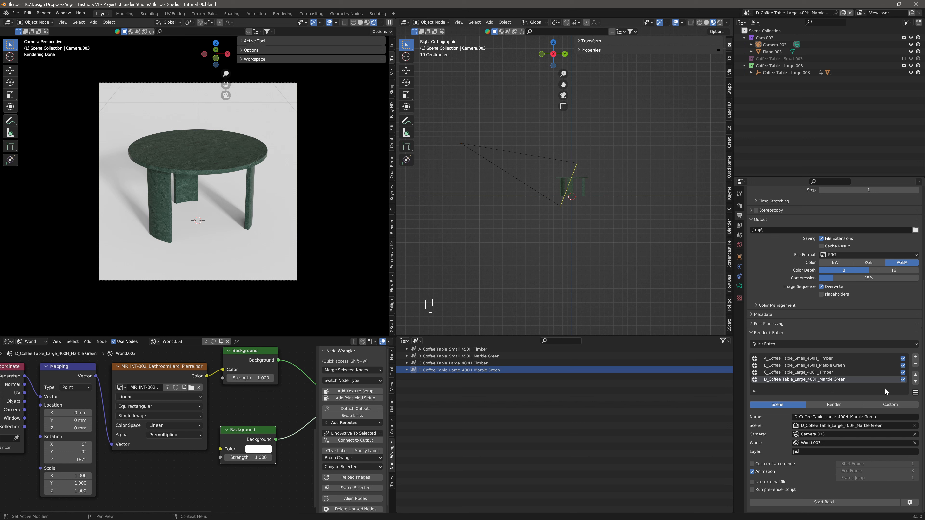
Step: Change the output paths across all render jobs to the //Renders\ base directory
left_click(915, 393)
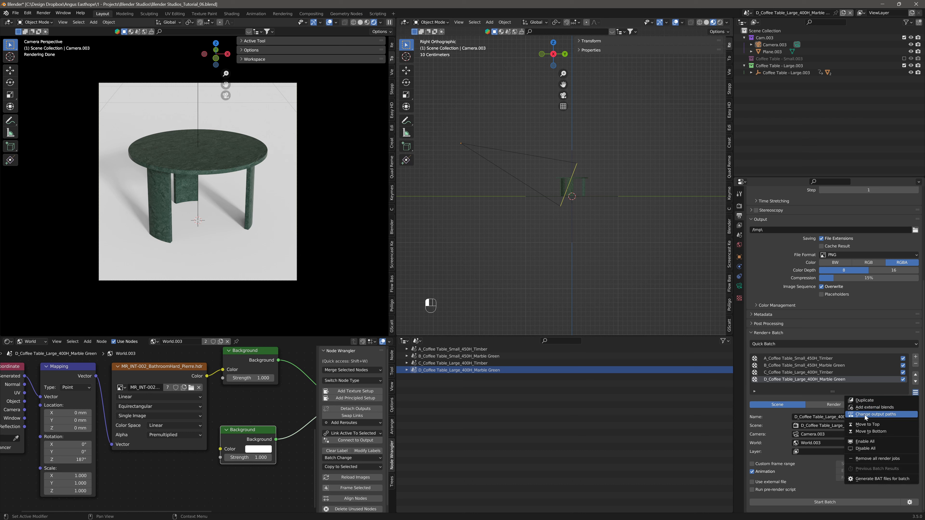
left_click(886, 416)
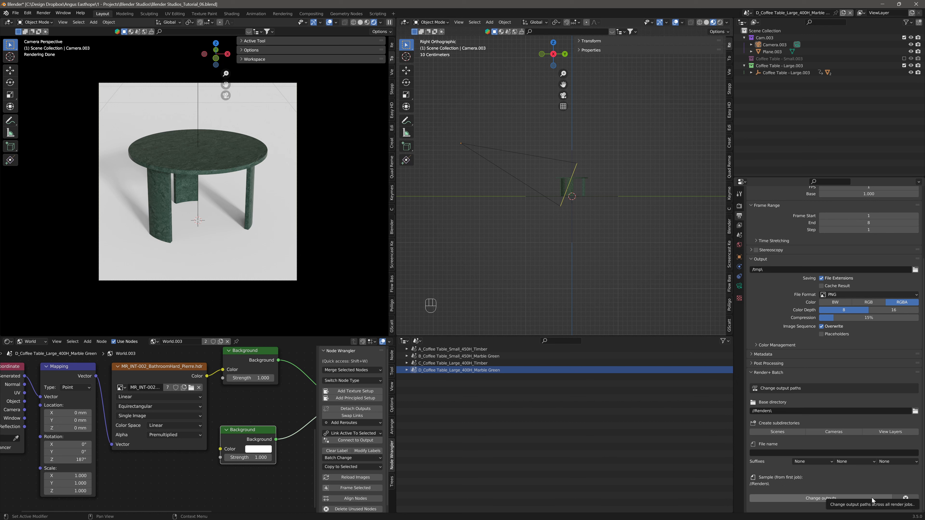
left_click(872, 498)
scroll(847, 421, "down", 3)
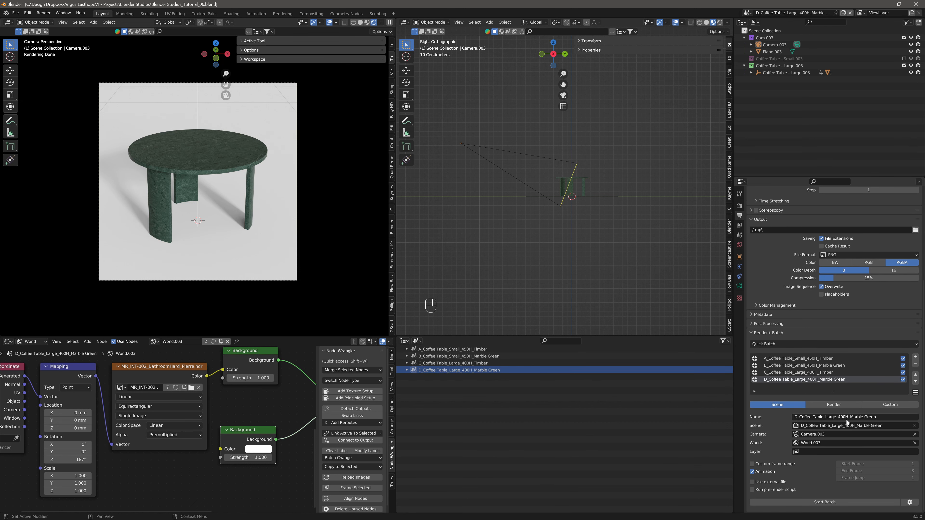